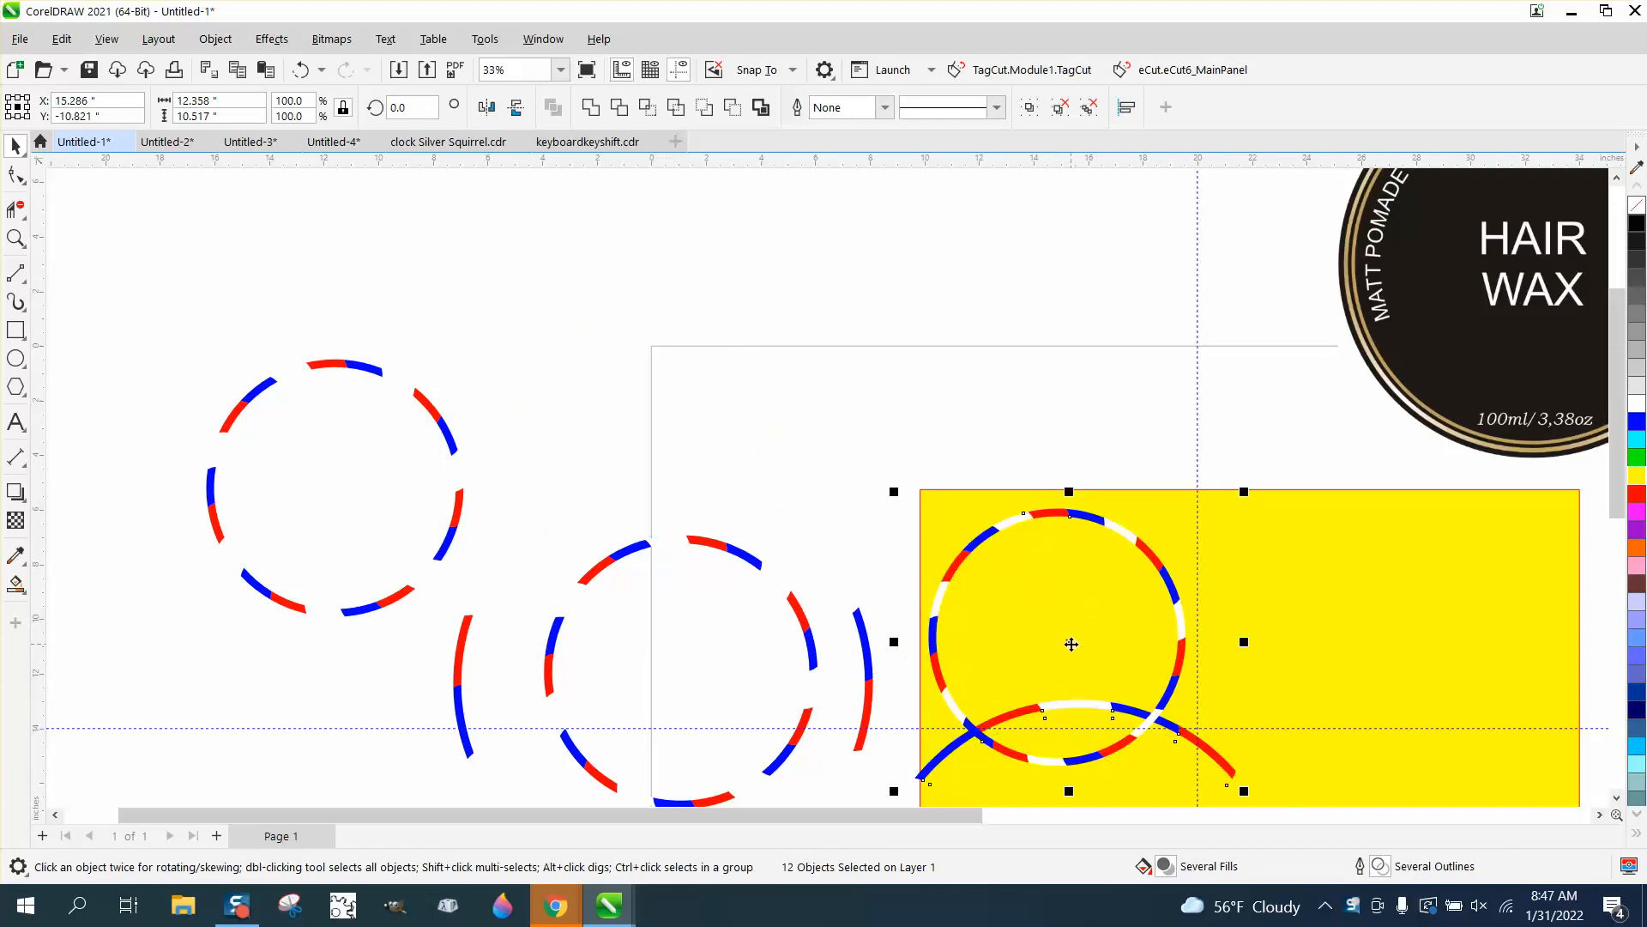
Move the selected red and blue arcs off the yellow rectangle and draw a circle about 11.76 in wide centred on the page
{"action": "scroll", "coordinate": [582, 376], "scroll_direction": "down", "scroll_amount": 2}
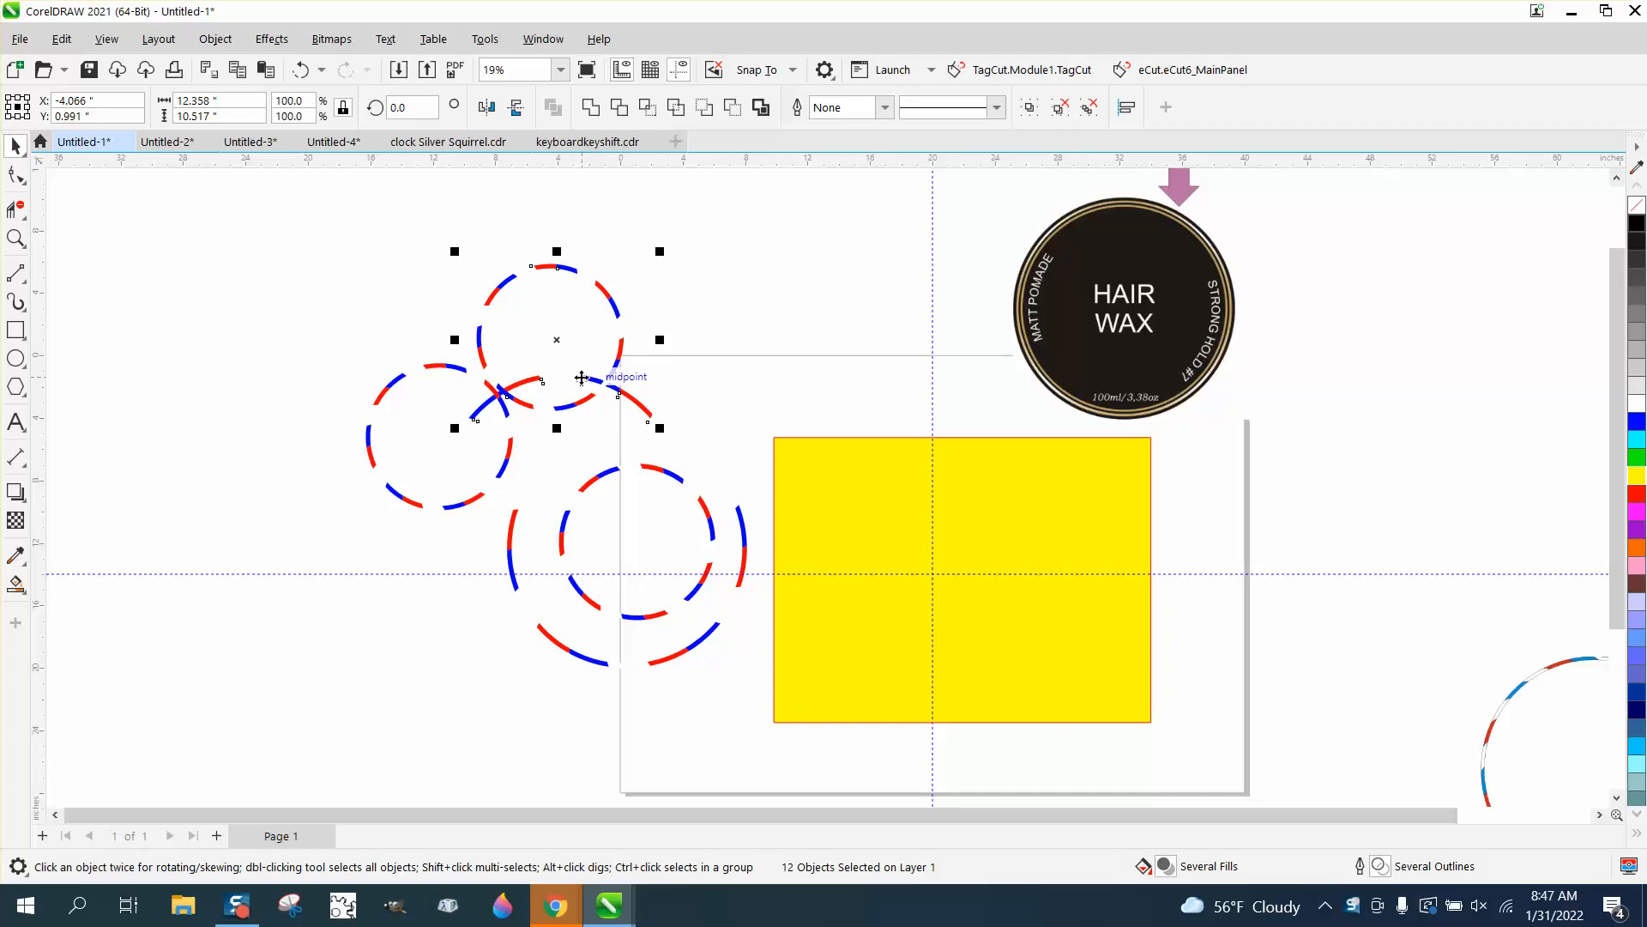
{"action": "left_click", "coordinate": [15, 238]}
{"action": "left_click_drag", "start_coordinate": [818, 547], "coordinate": [1254, 743]}
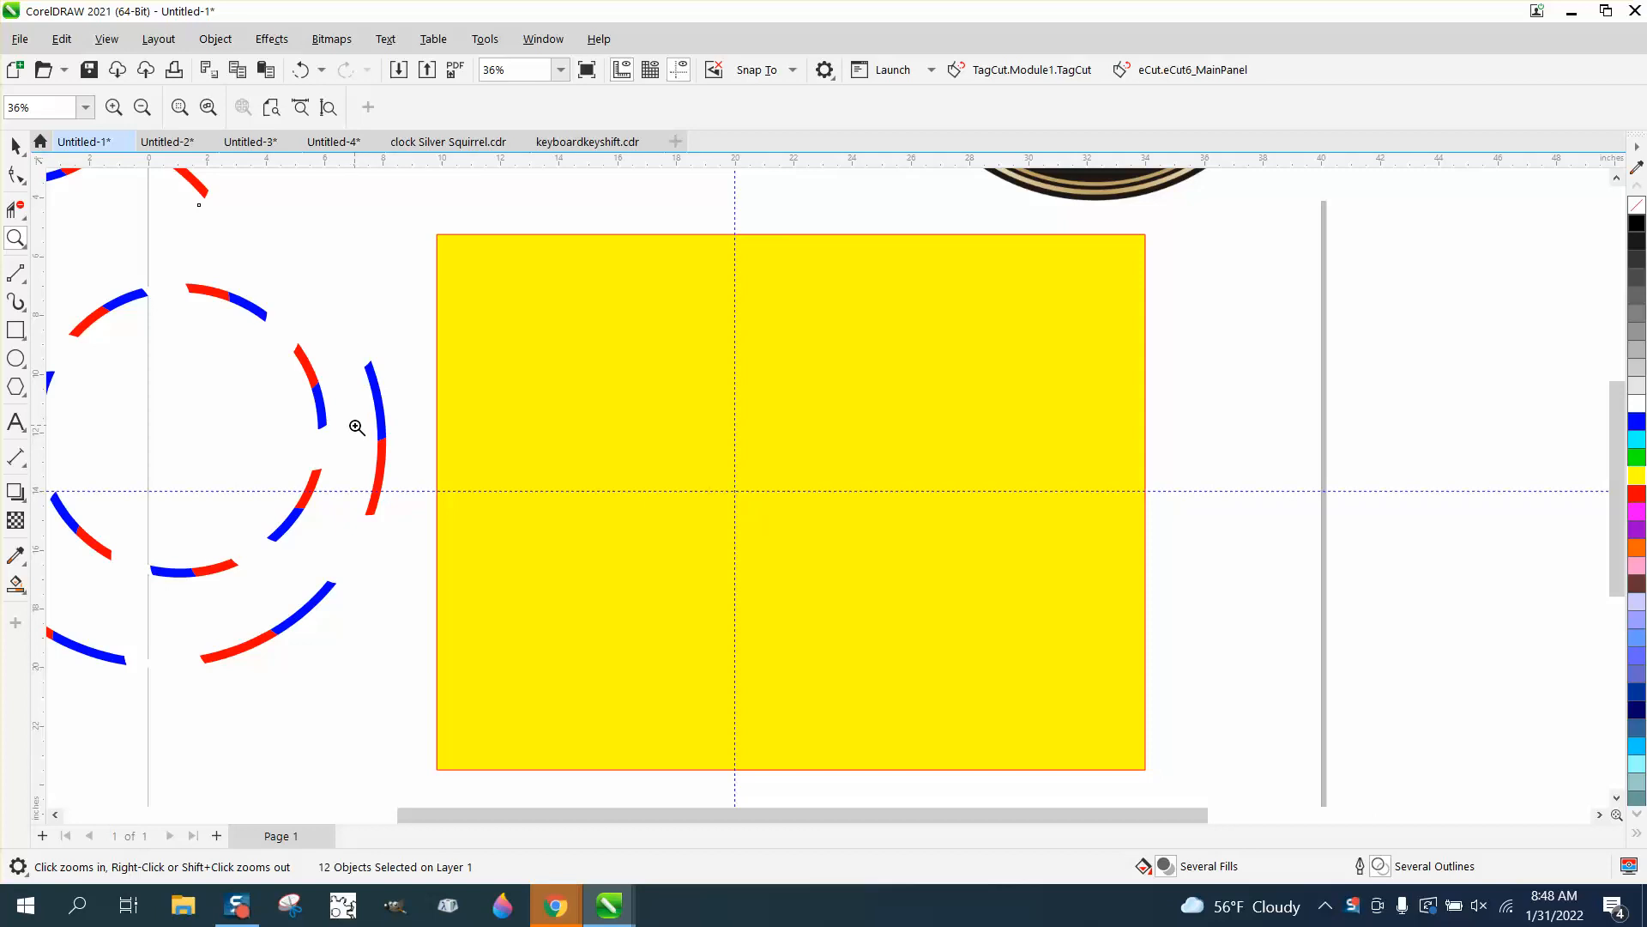
{"action": "left_click", "coordinate": [16, 358]}
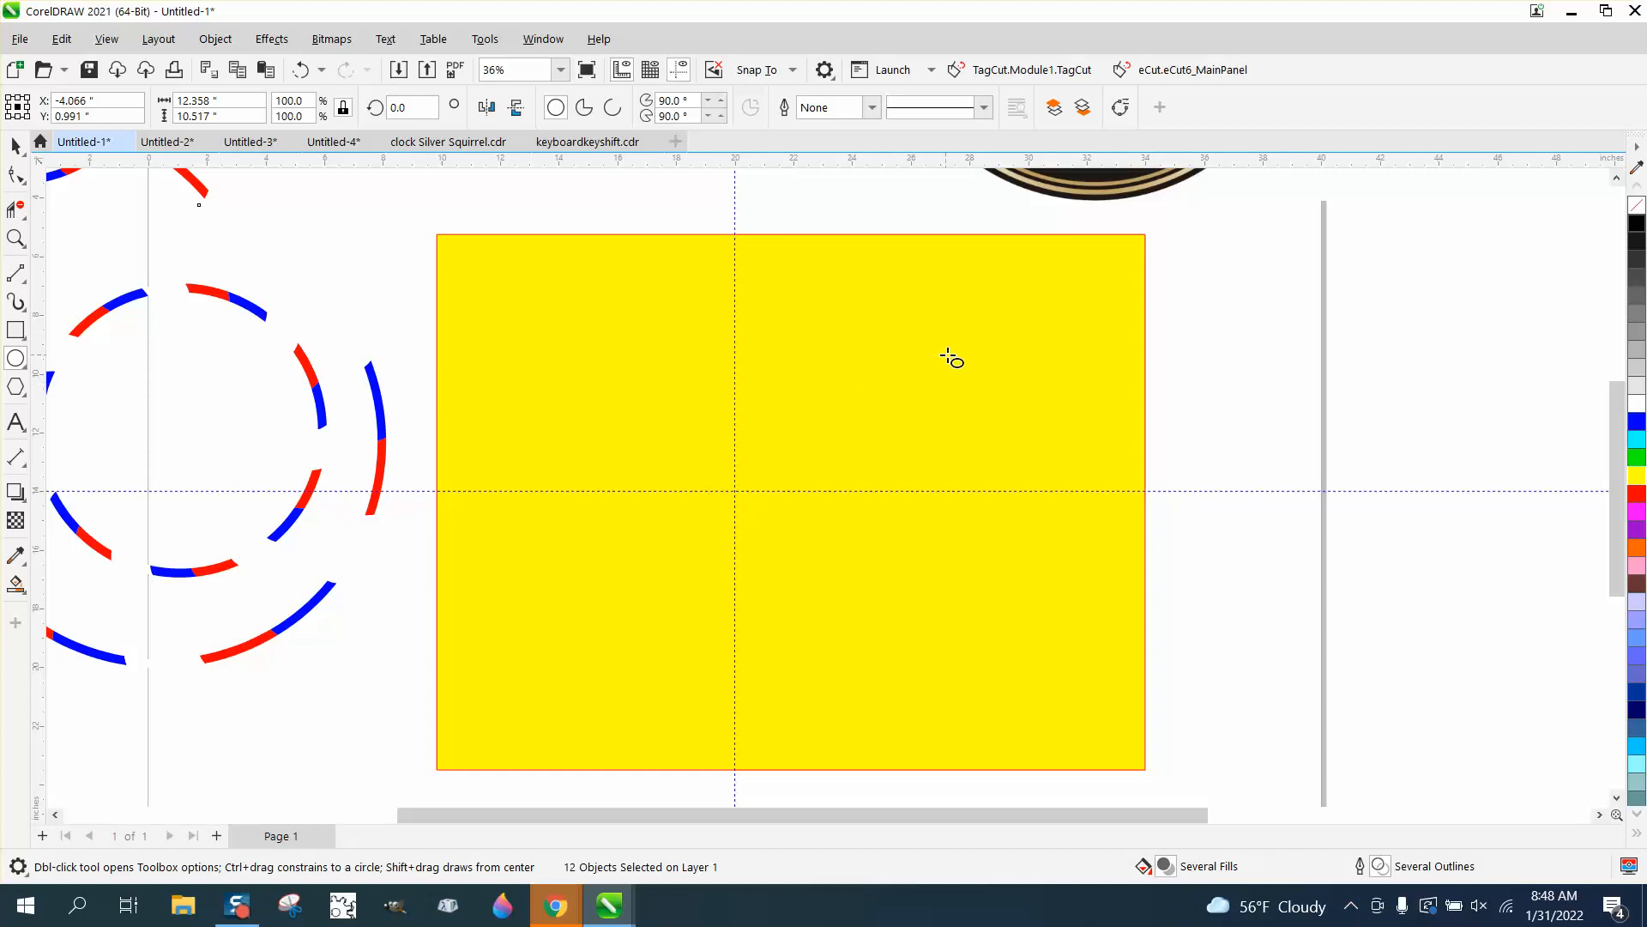
{"action": "left_click_drag", "start_coordinate": [950, 350], "coordinate": [608, 574]}
{"action": "key", "text": "p"}
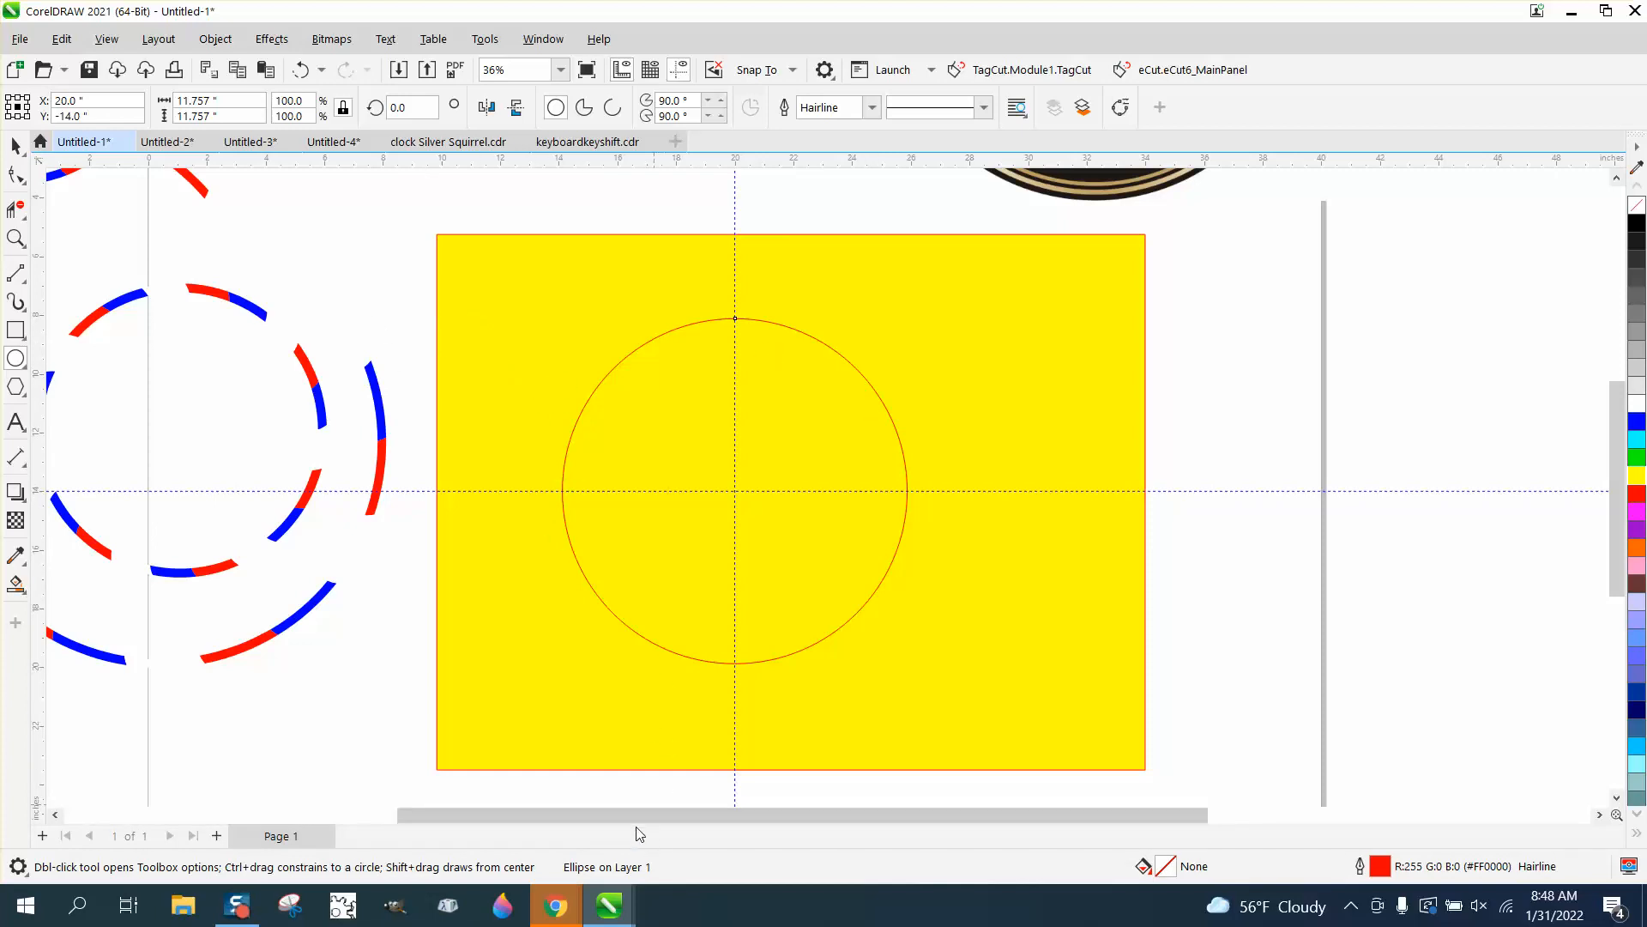
{"action": "left_click", "coordinate": [15, 148]}
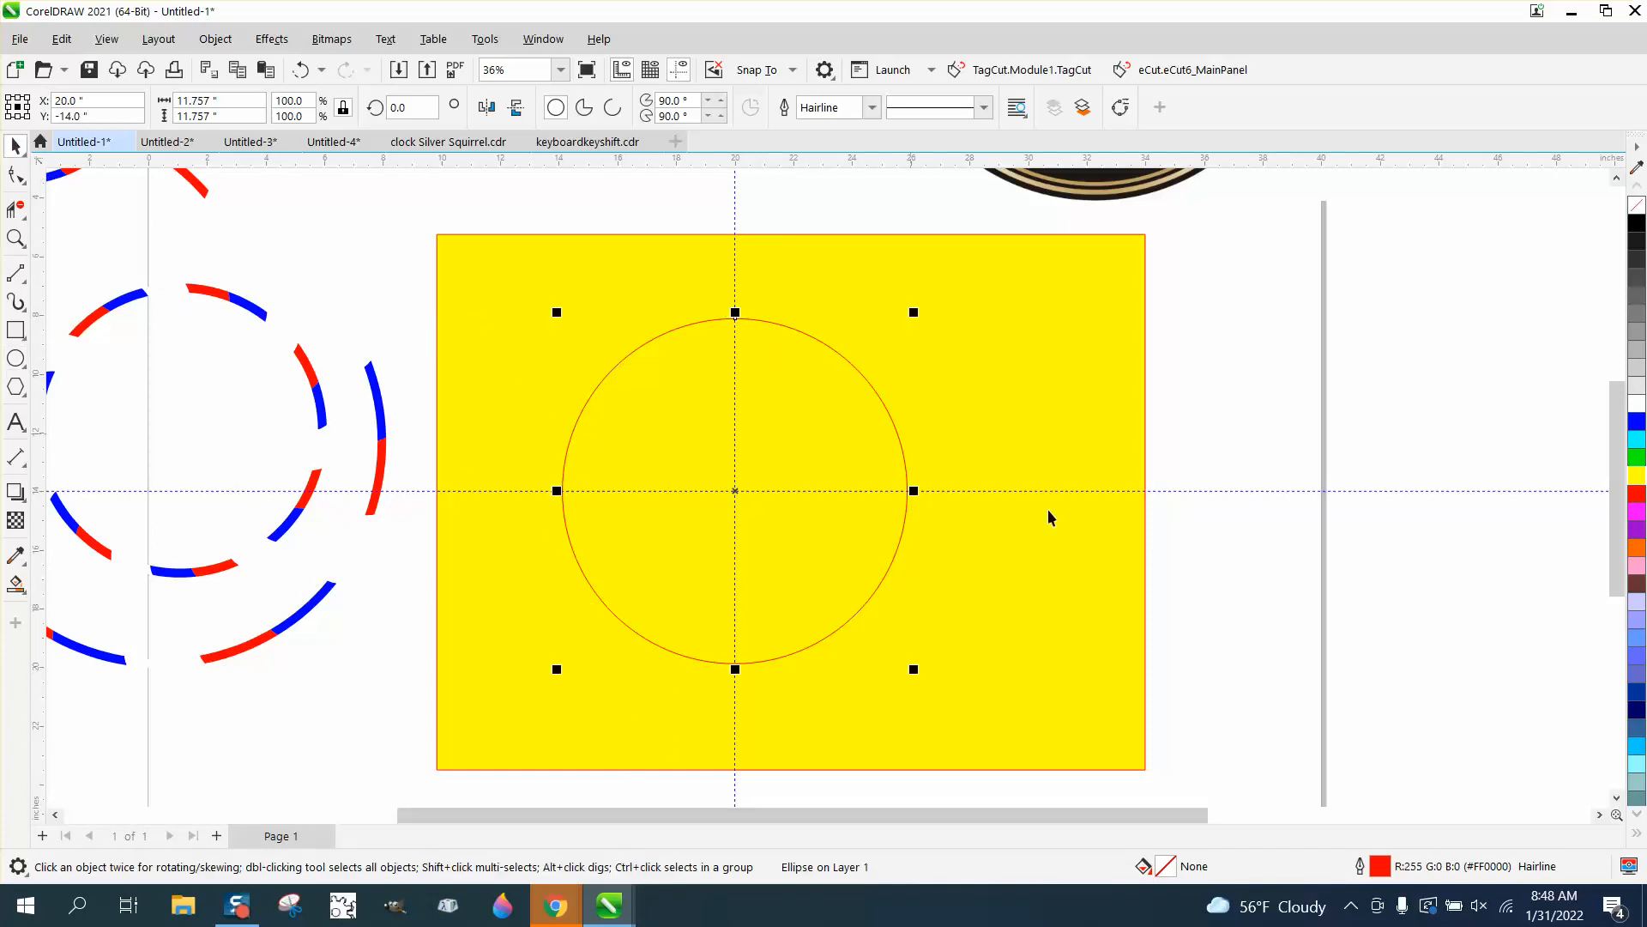
Try a 1 in outline width on the circle, and undo it
{"action": "double_click", "coordinate": [1378, 867]}
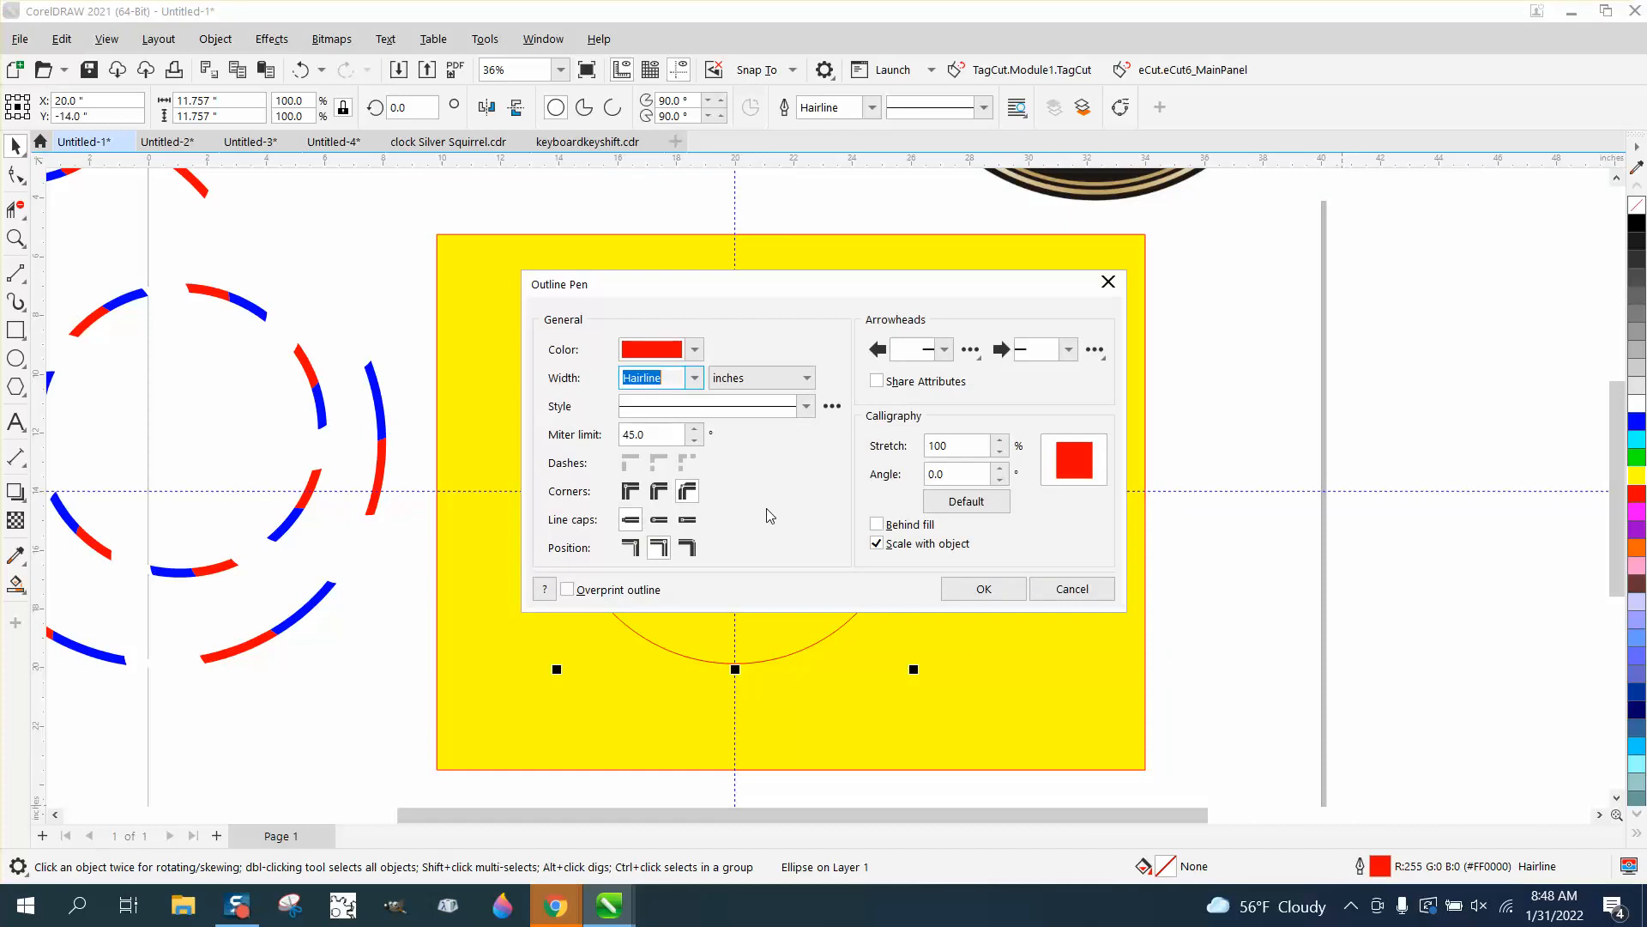
{"action": "left_click", "coordinate": [696, 379]}
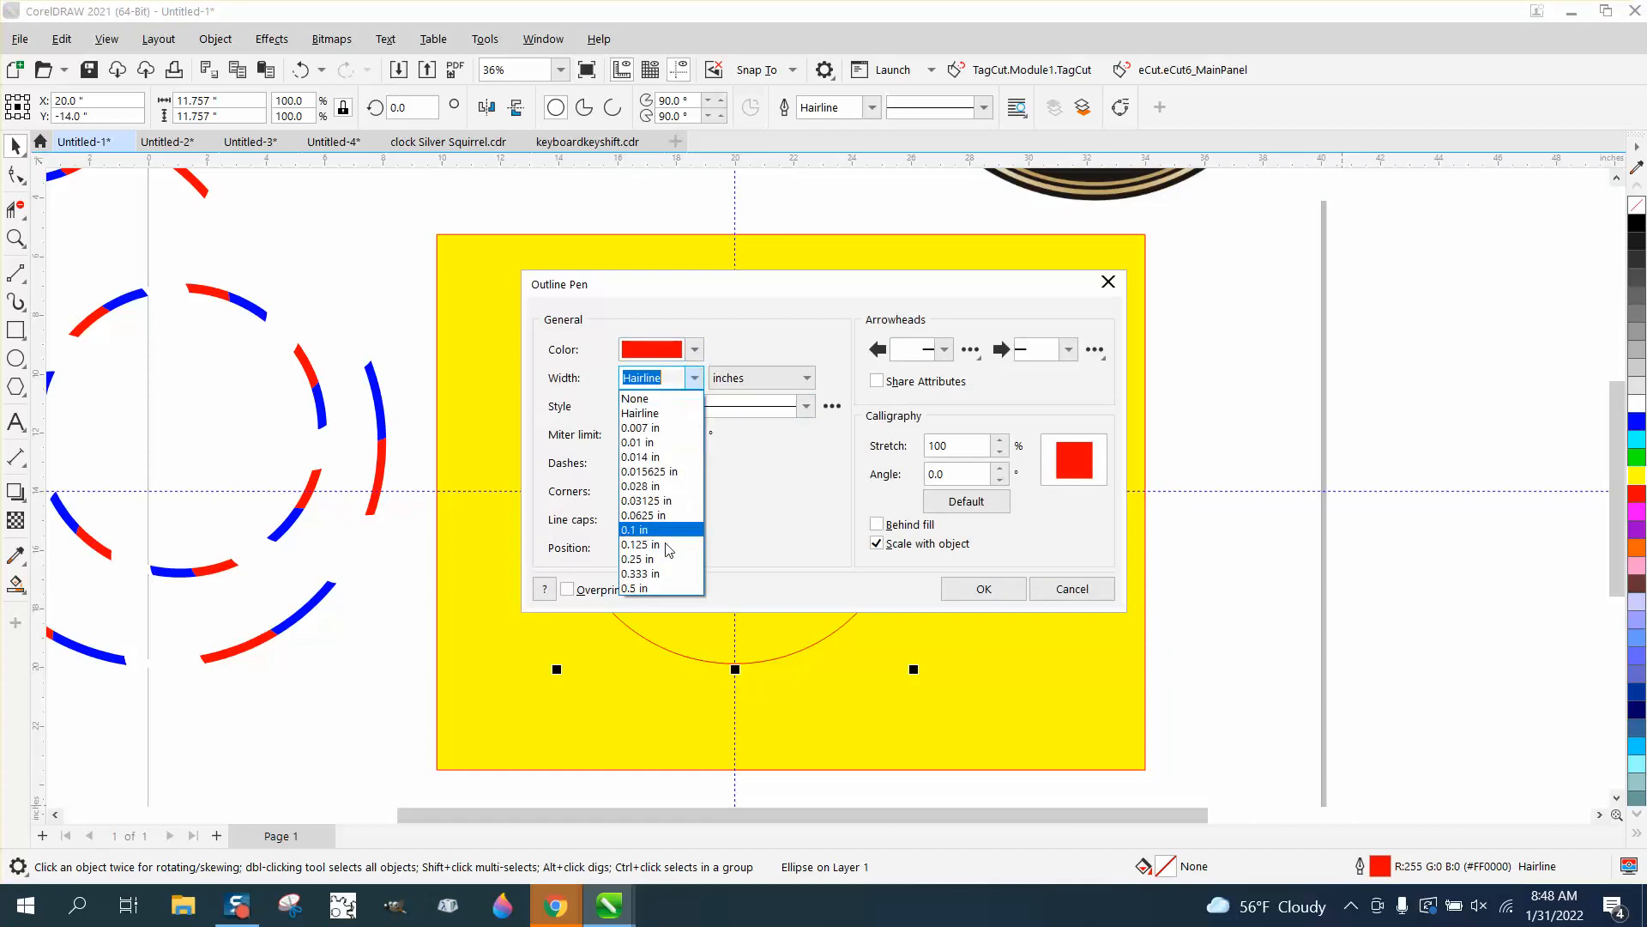
{"action": "left_click", "coordinate": [657, 589]}
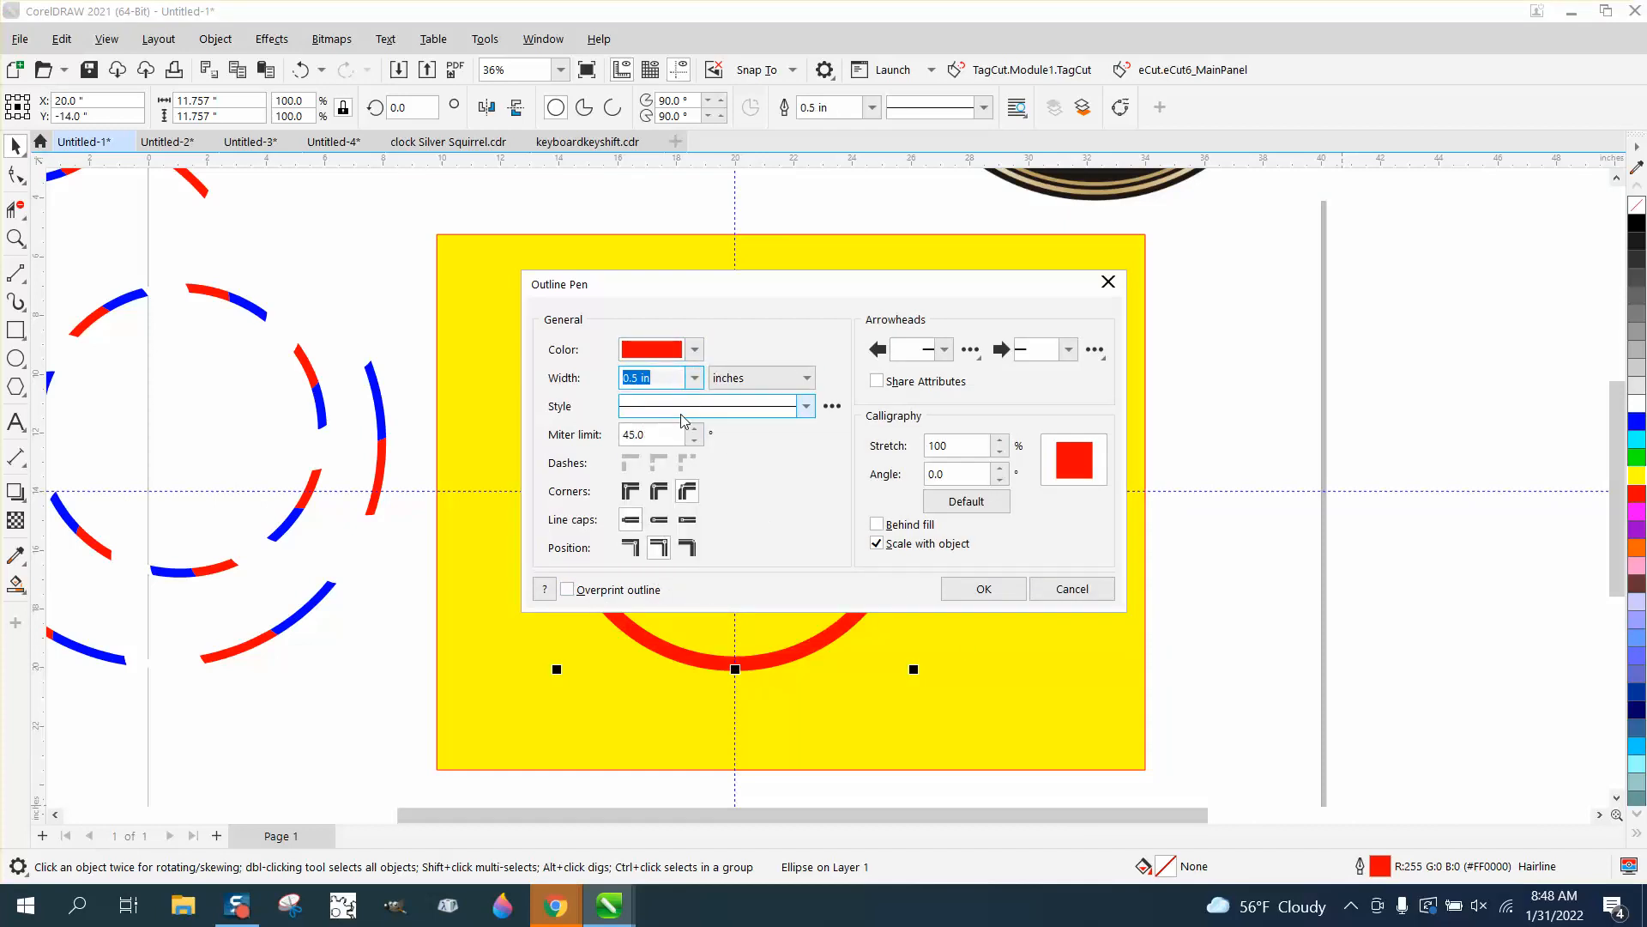
{"action": "left_click", "coordinate": [696, 378]}
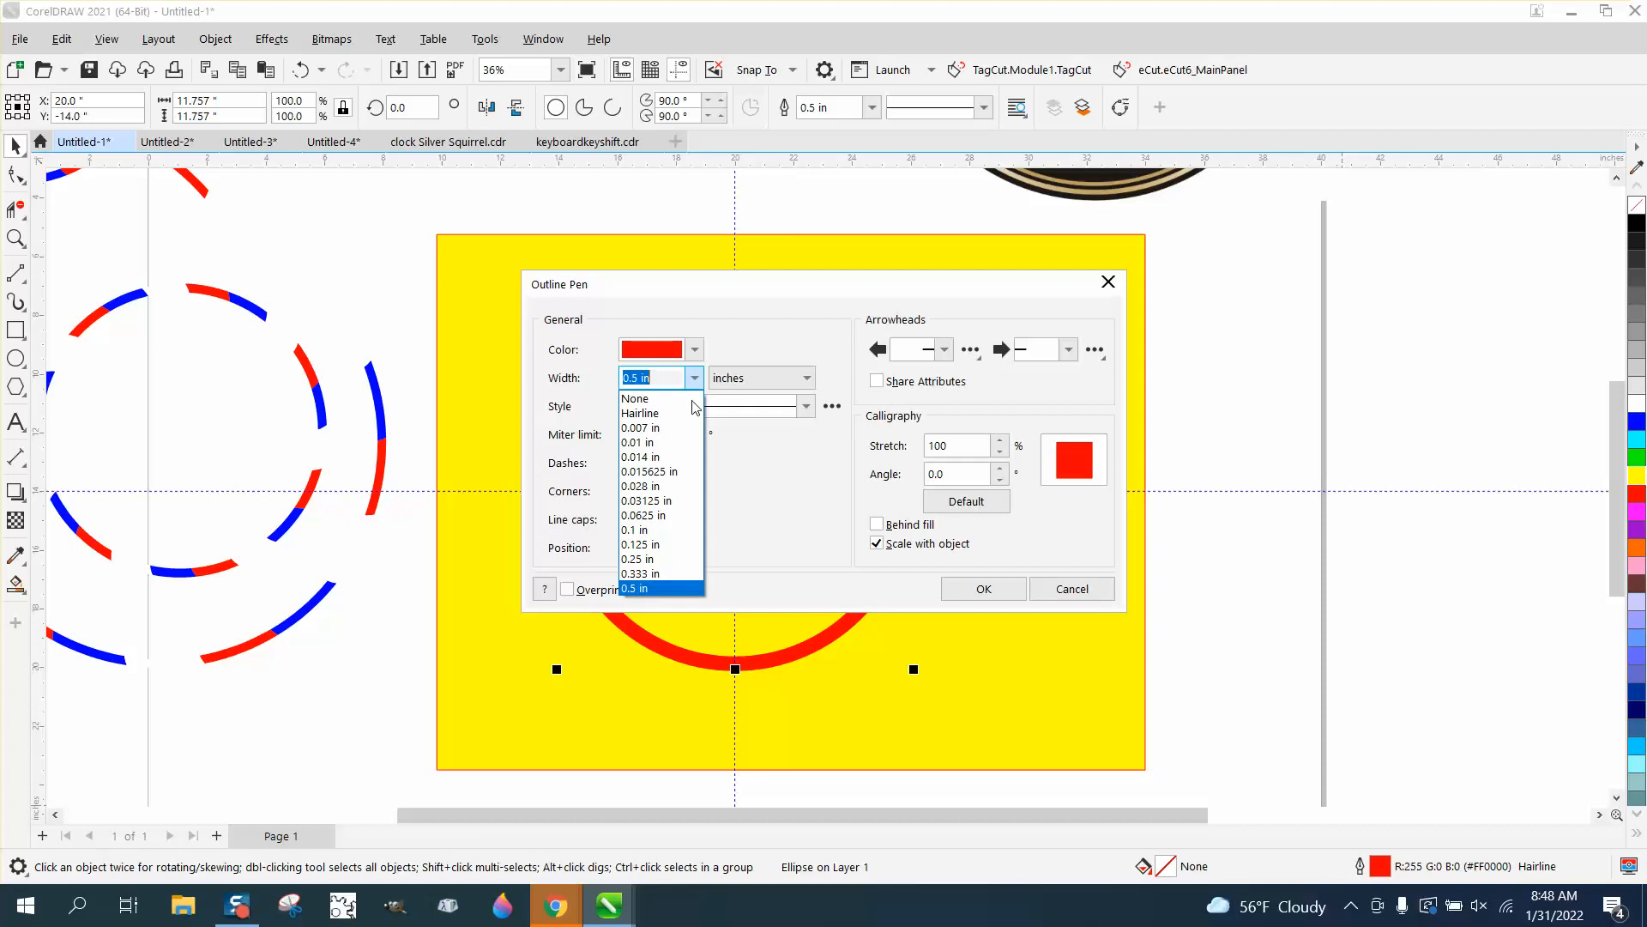
{"action": "left_click", "coordinate": [671, 380]}
{"action": "left_click_drag", "start_coordinate": [656, 378], "coordinate": [601, 381]}
{"action": "type", "text": "1"}
{"action": "key", "text": "Return"}
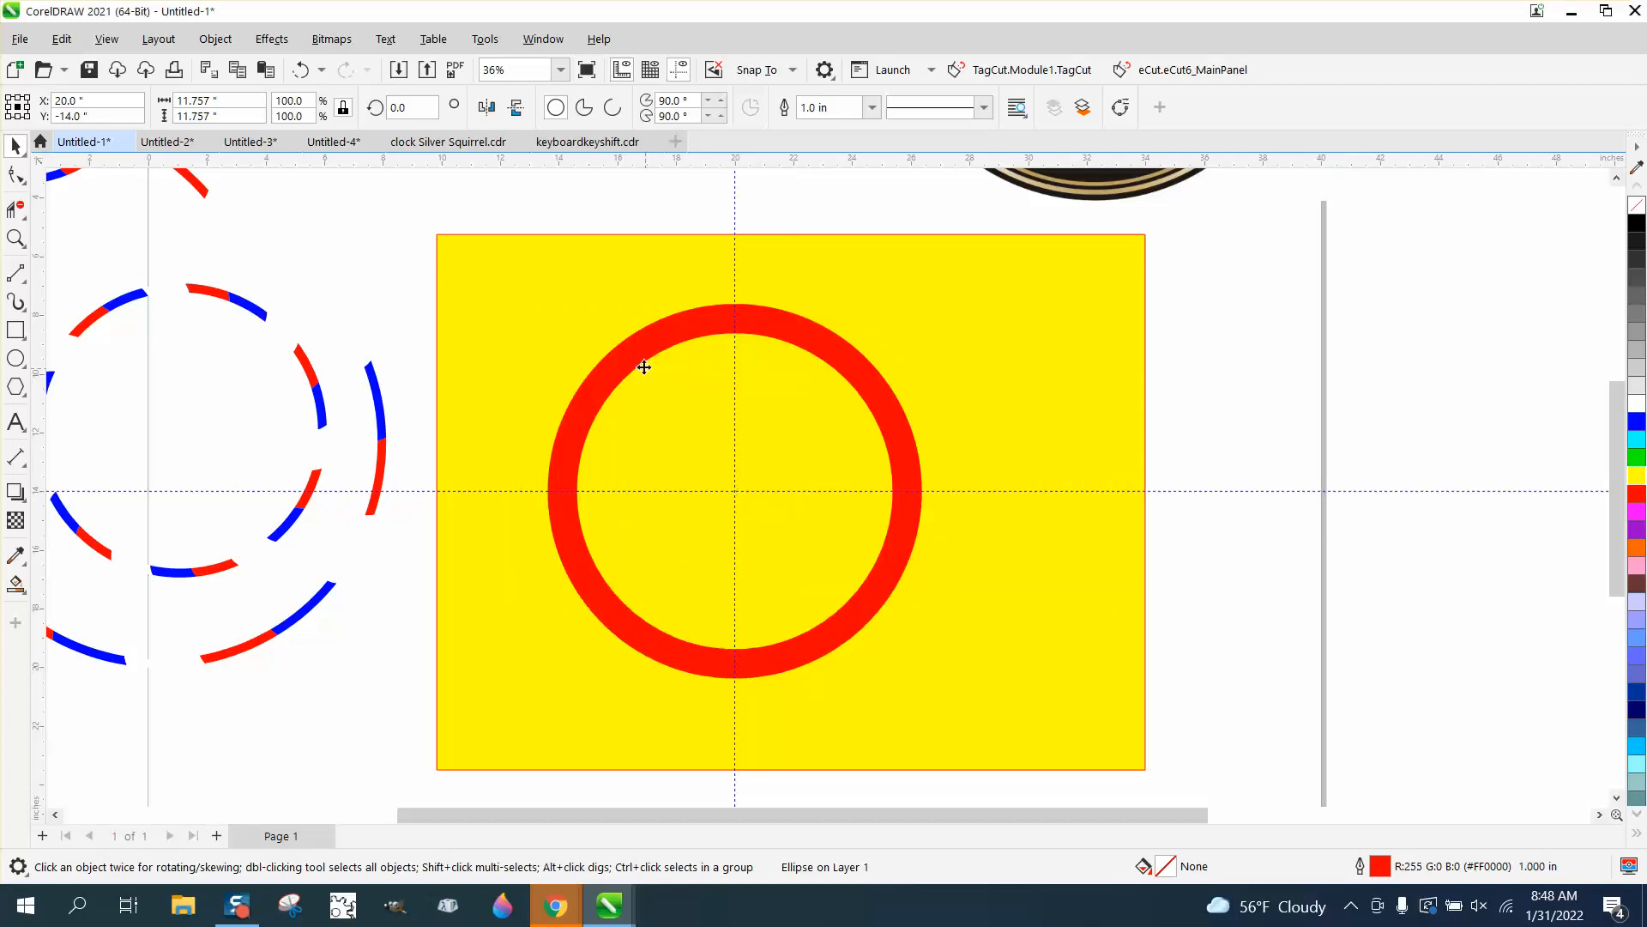
{"action": "left_click", "coordinate": [300, 69]}
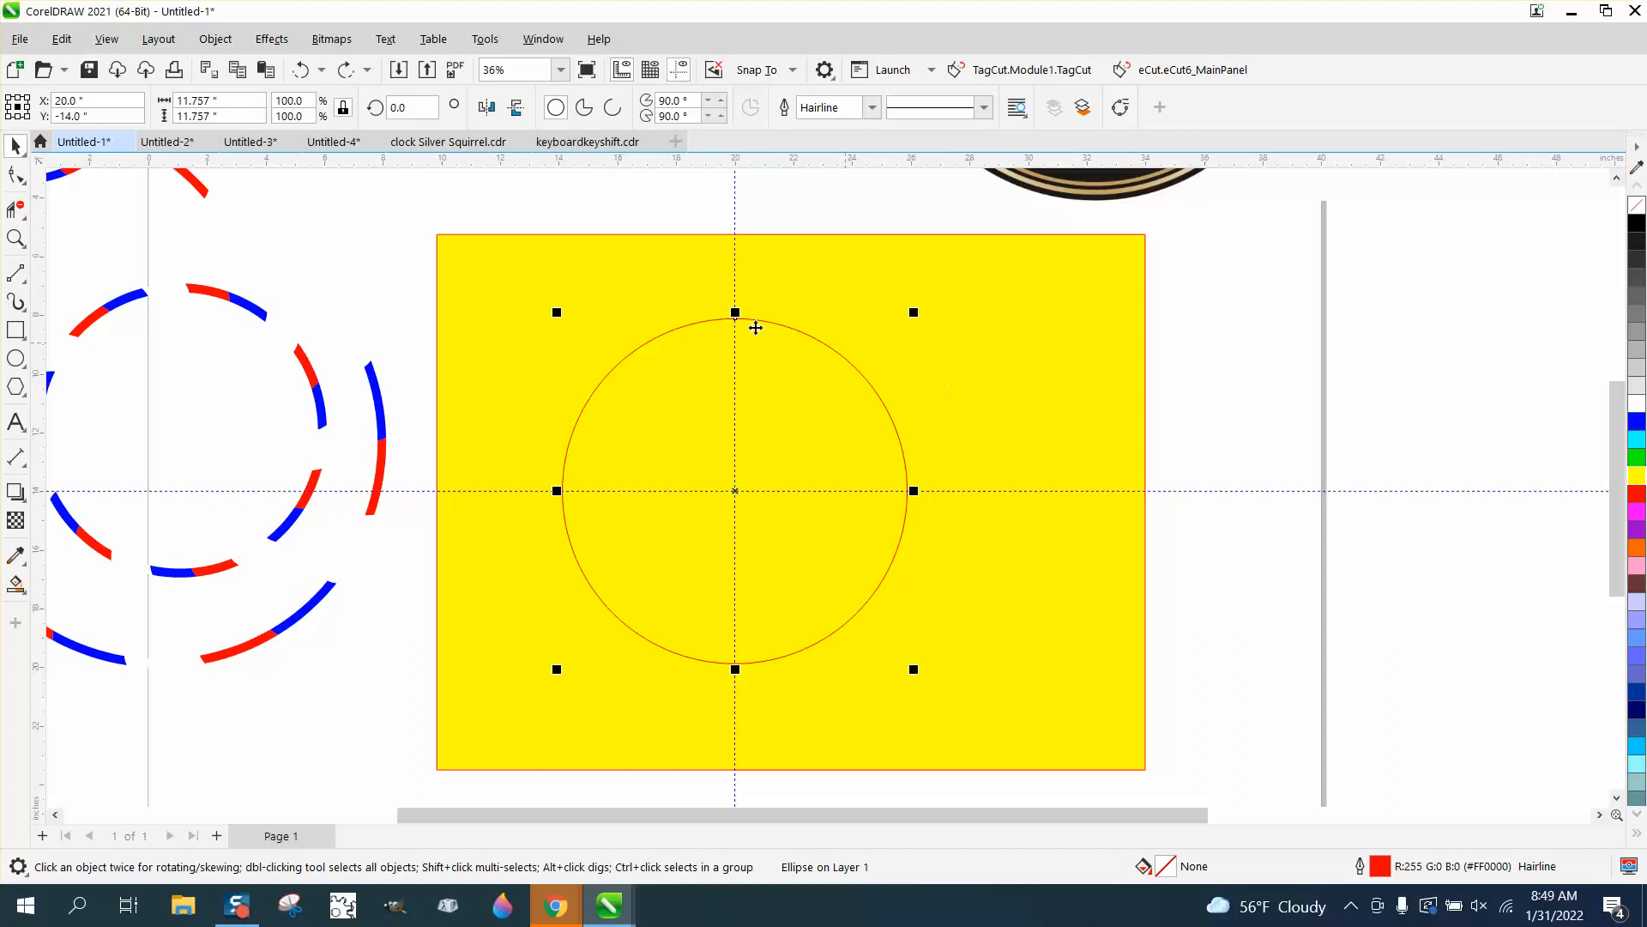
Set the circle's outline width to 0.5 in
{"action": "double_click", "coordinate": [1383, 864]}
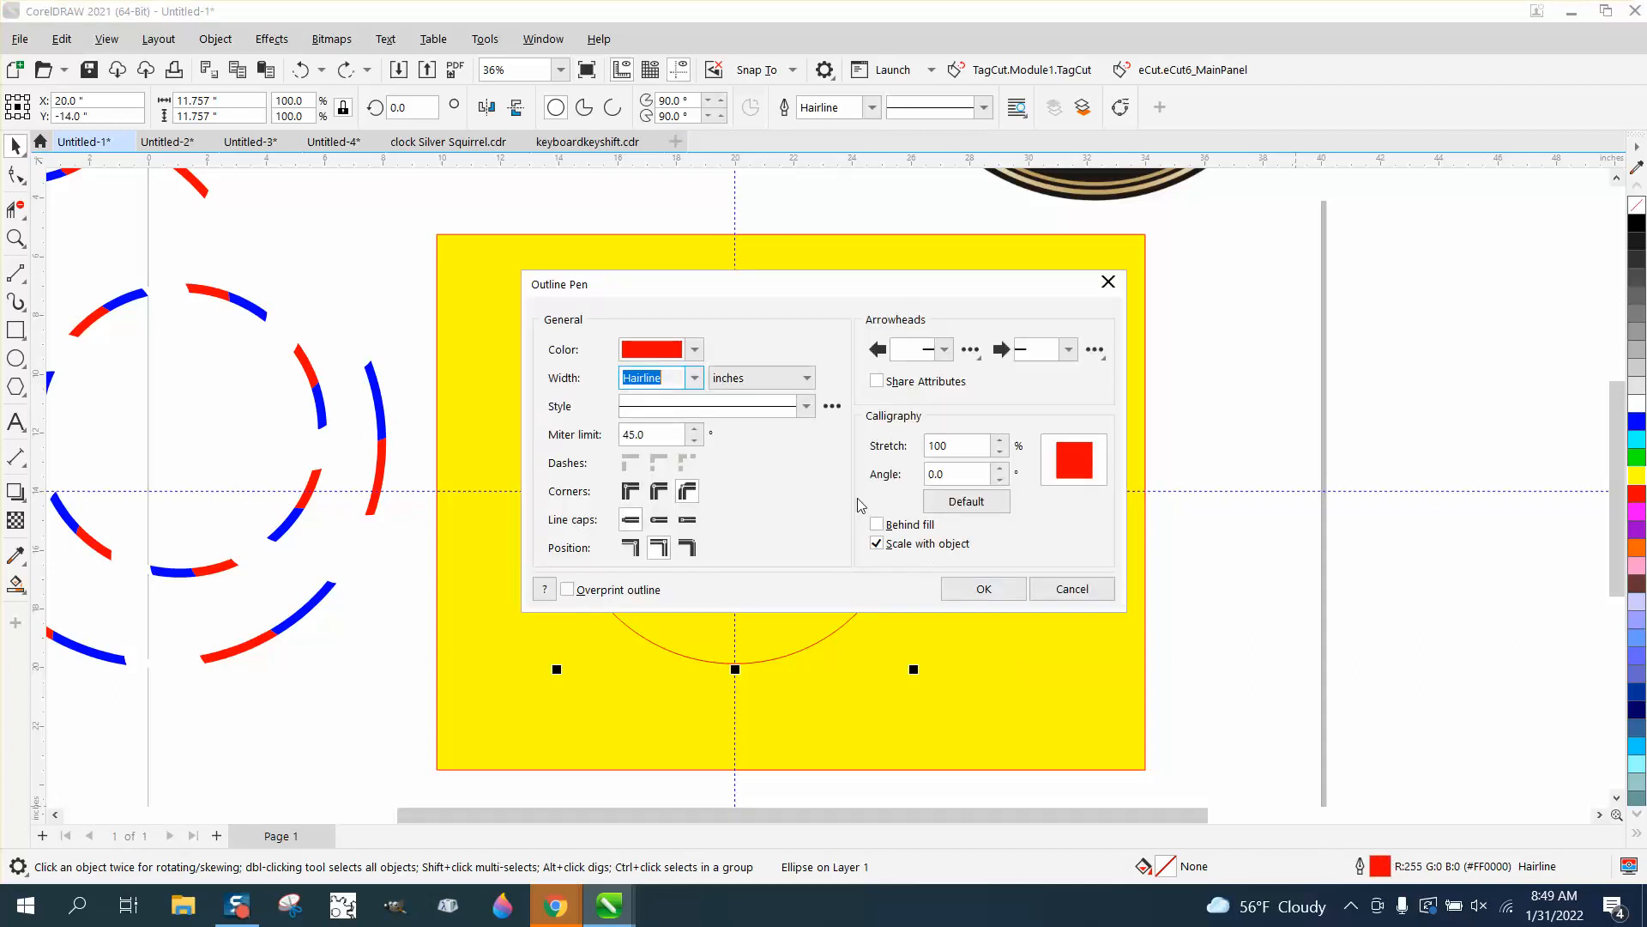
{"action": "left_click", "coordinate": [695, 378]}
{"action": "left_click", "coordinate": [644, 559]}
{"action": "left_click", "coordinate": [995, 592]}
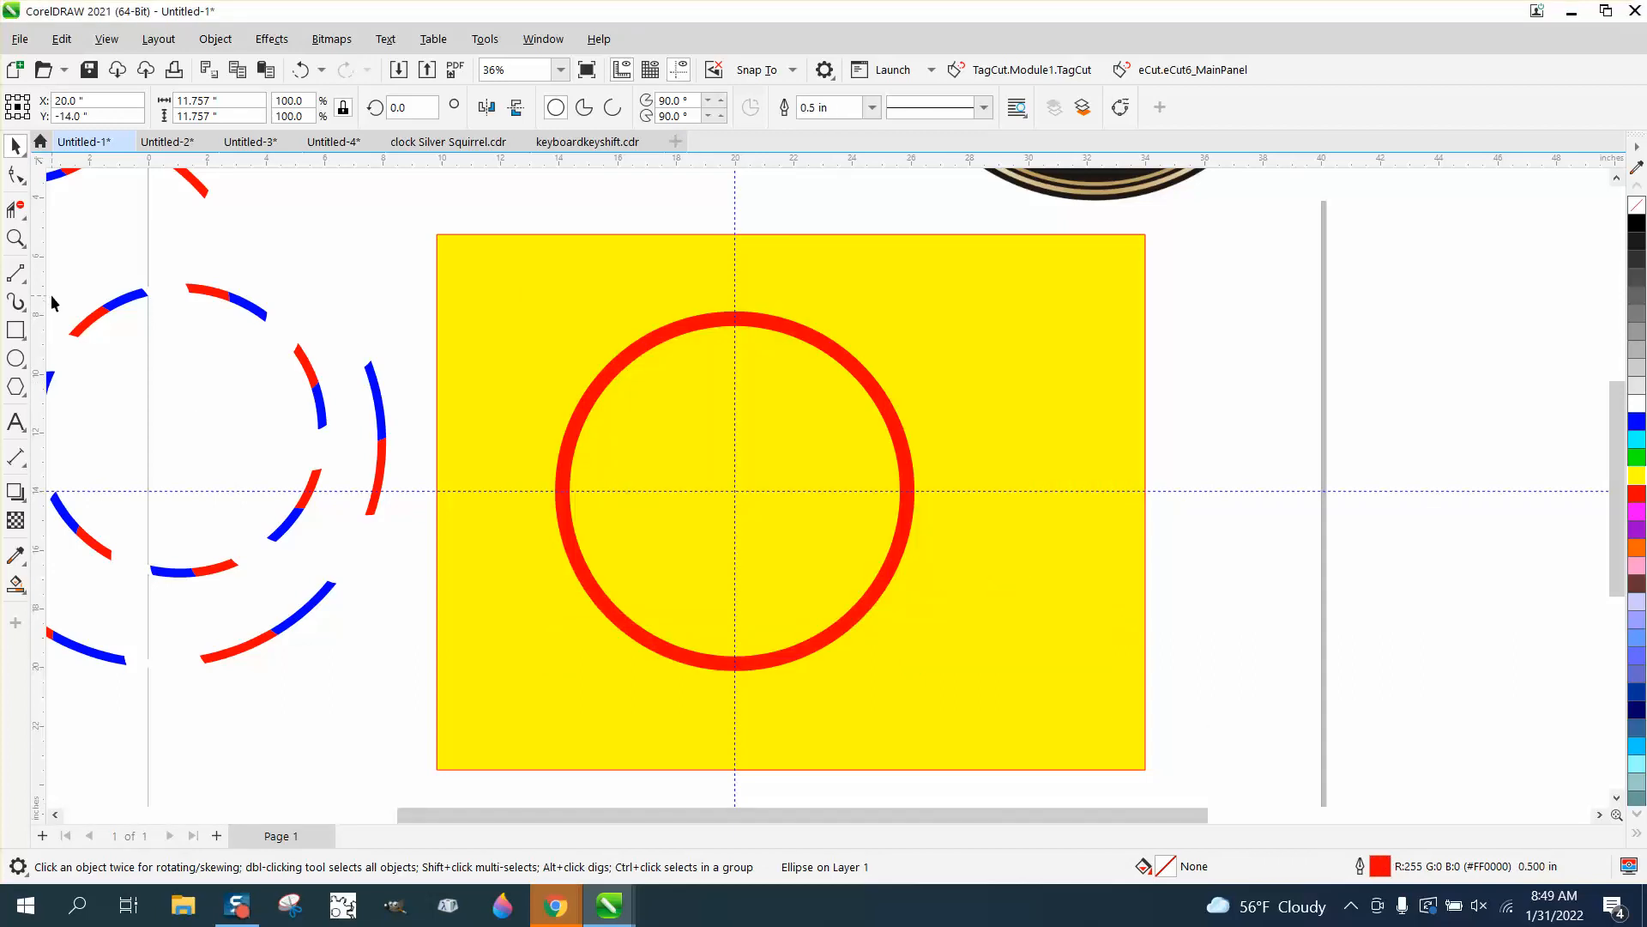
Draw a slanted line about 1.8 by 2.7 in across the ring's upper-left edge and move its rotation centre to the guideline intersection
{"action": "left_click", "coordinate": [27, 281]}
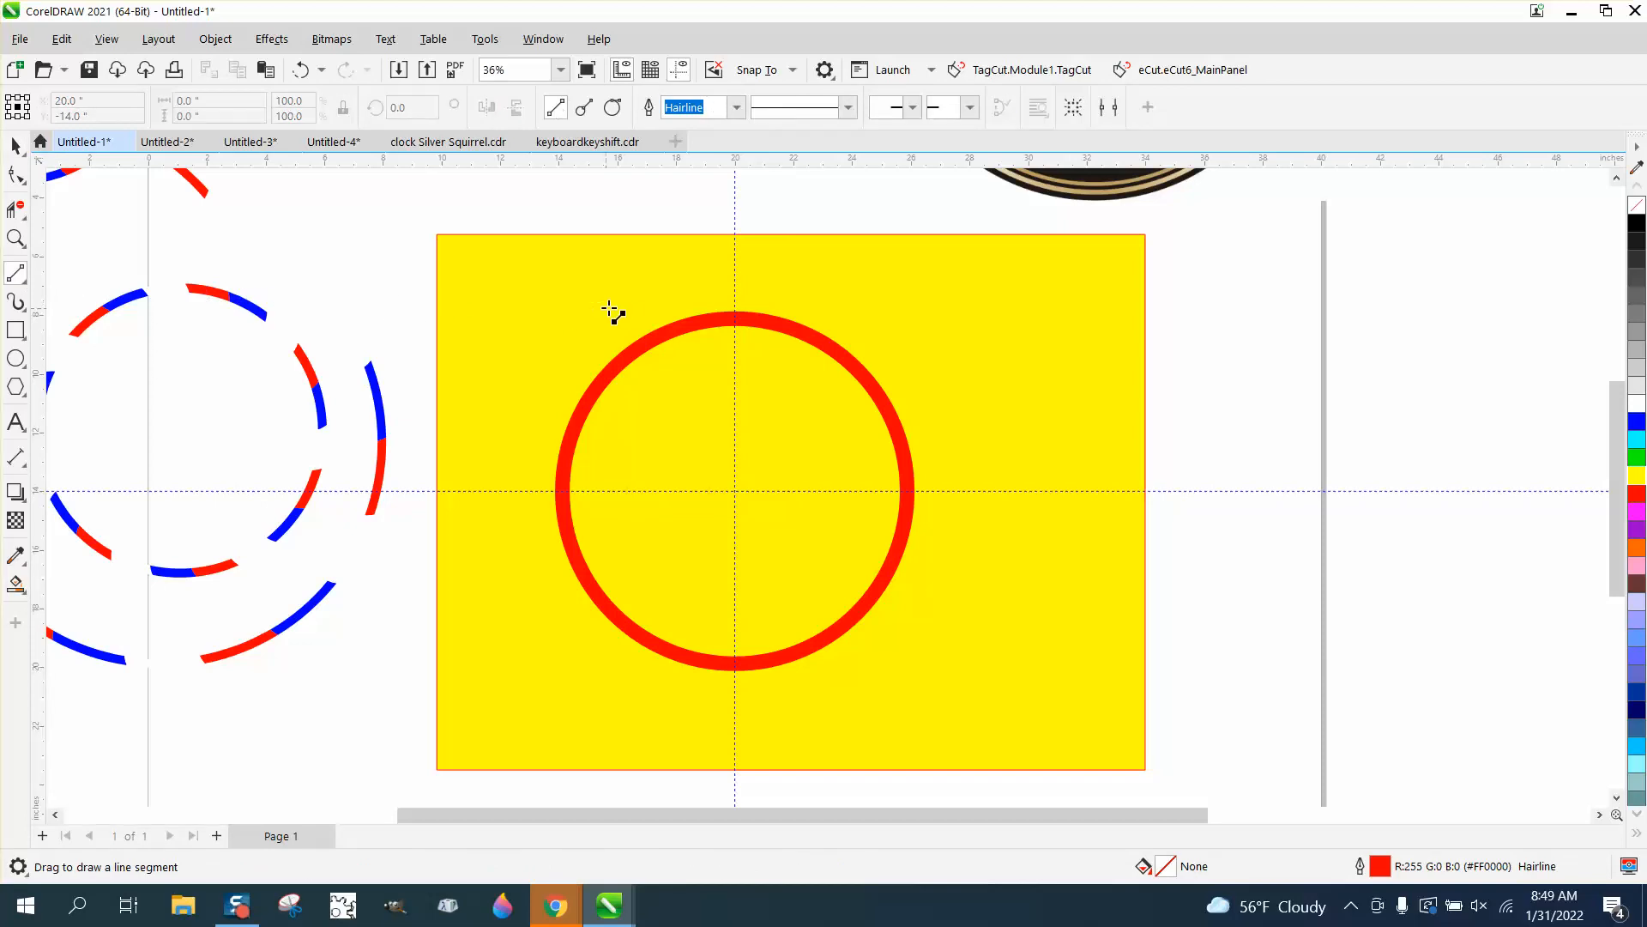
{"action": "left_click_drag", "start_coordinate": [631, 324], "coordinate": [673, 384]}
{"action": "left_click", "coordinate": [15, 146]}
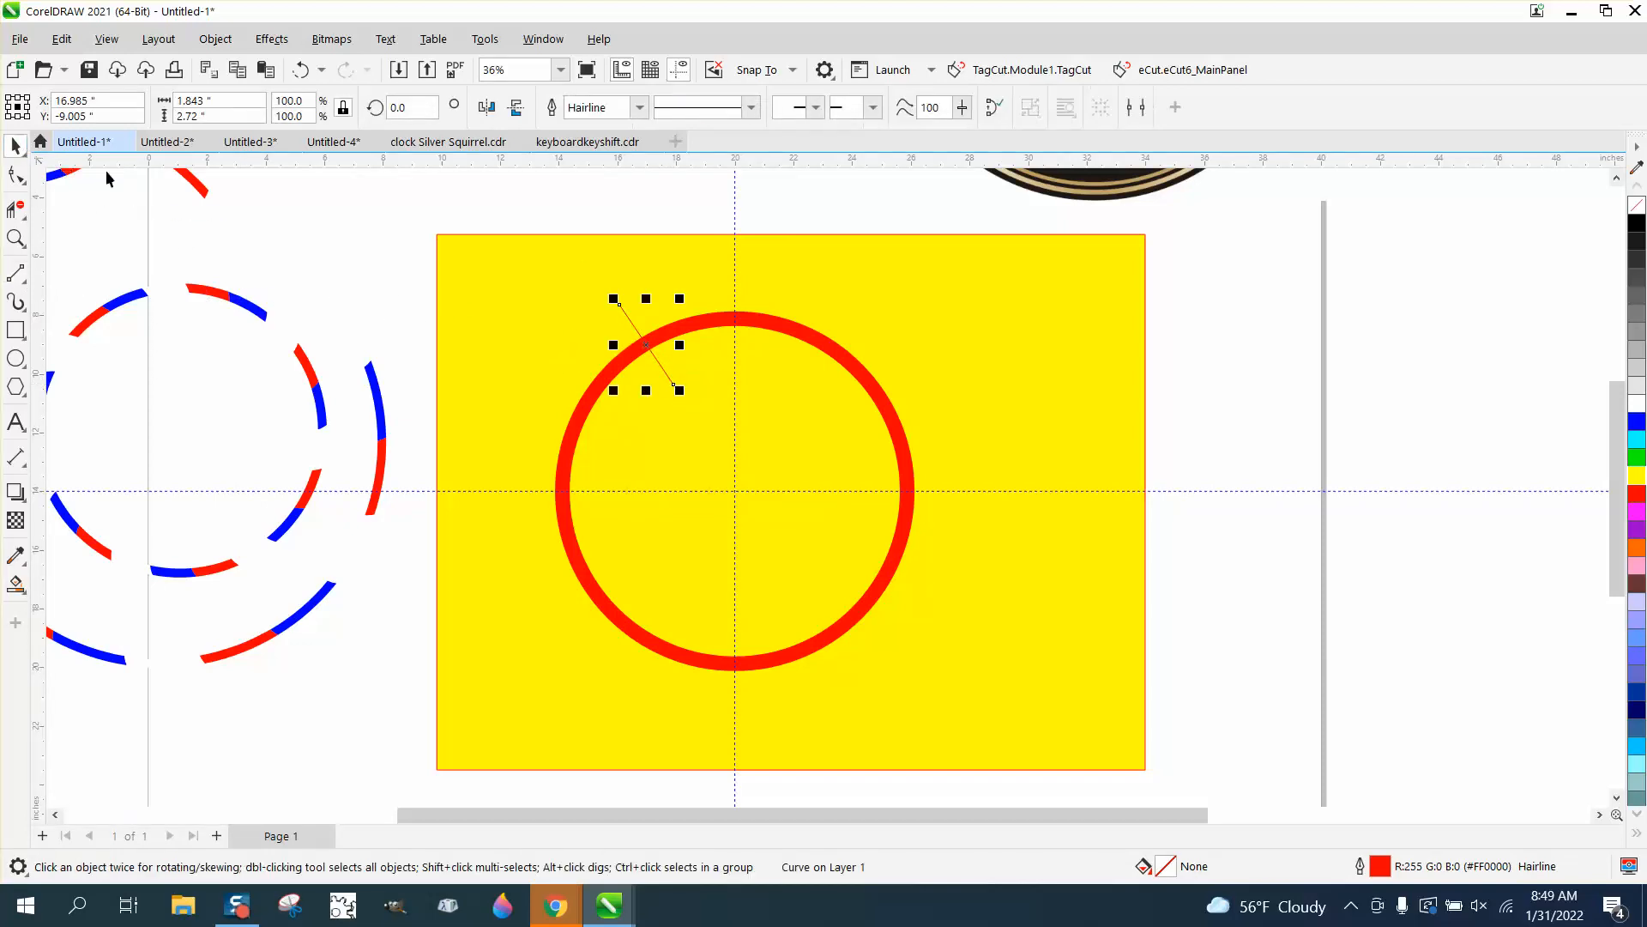
{"action": "left_click", "coordinate": [646, 344]}
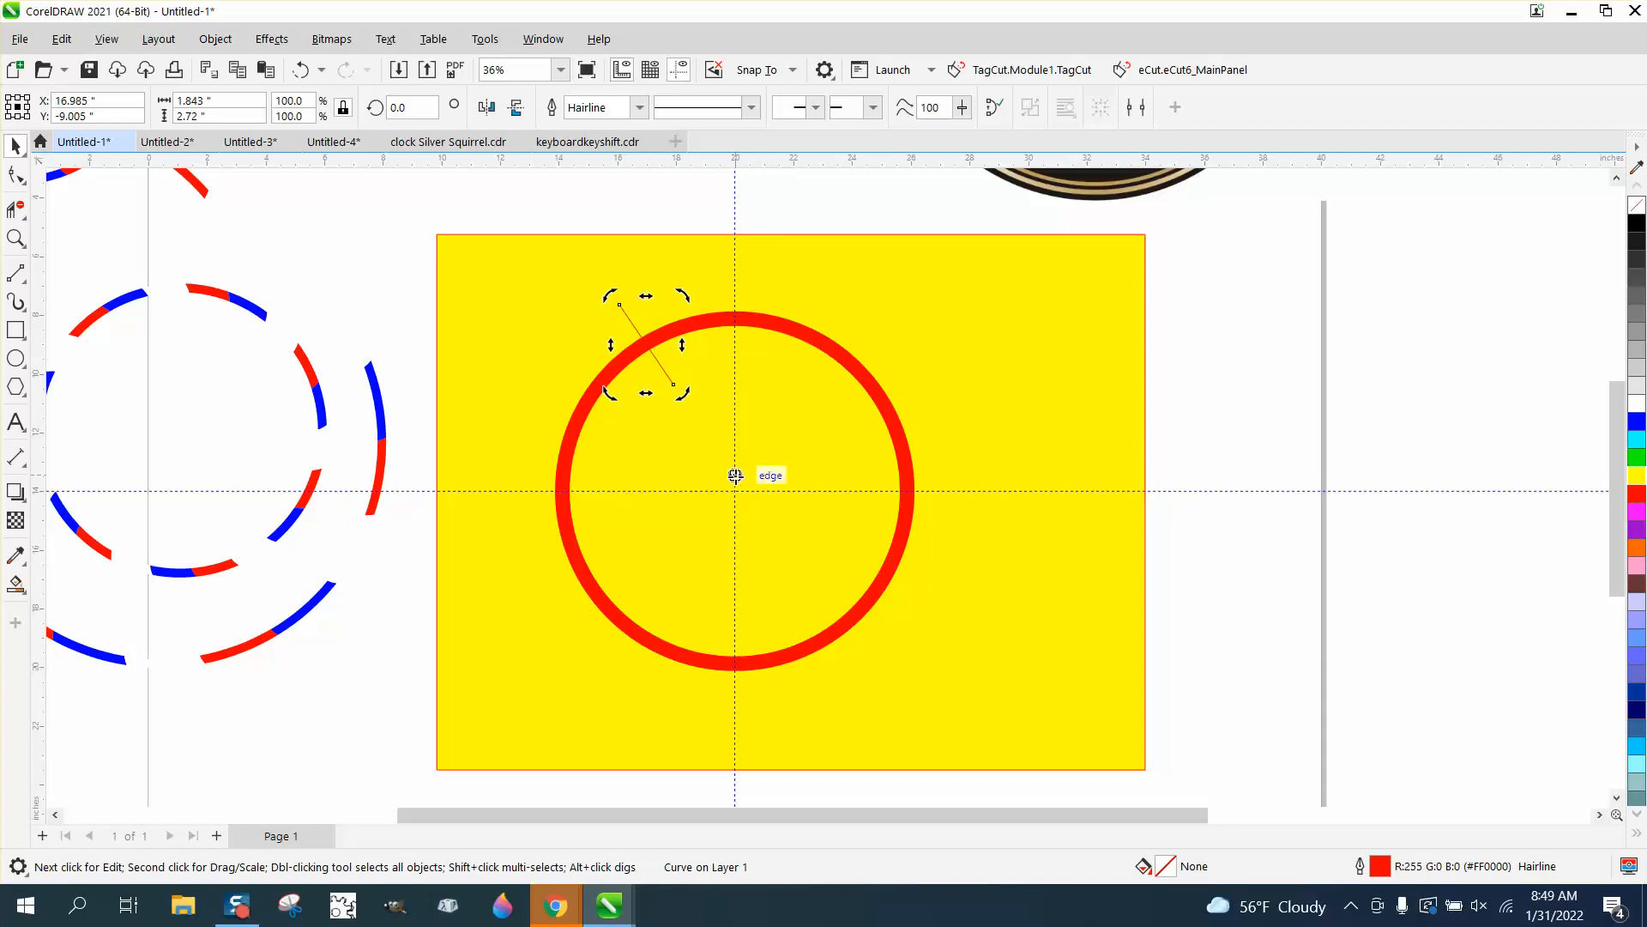
{"action": "left_click_drag", "start_coordinate": [735, 490], "coordinate": [735, 487]}
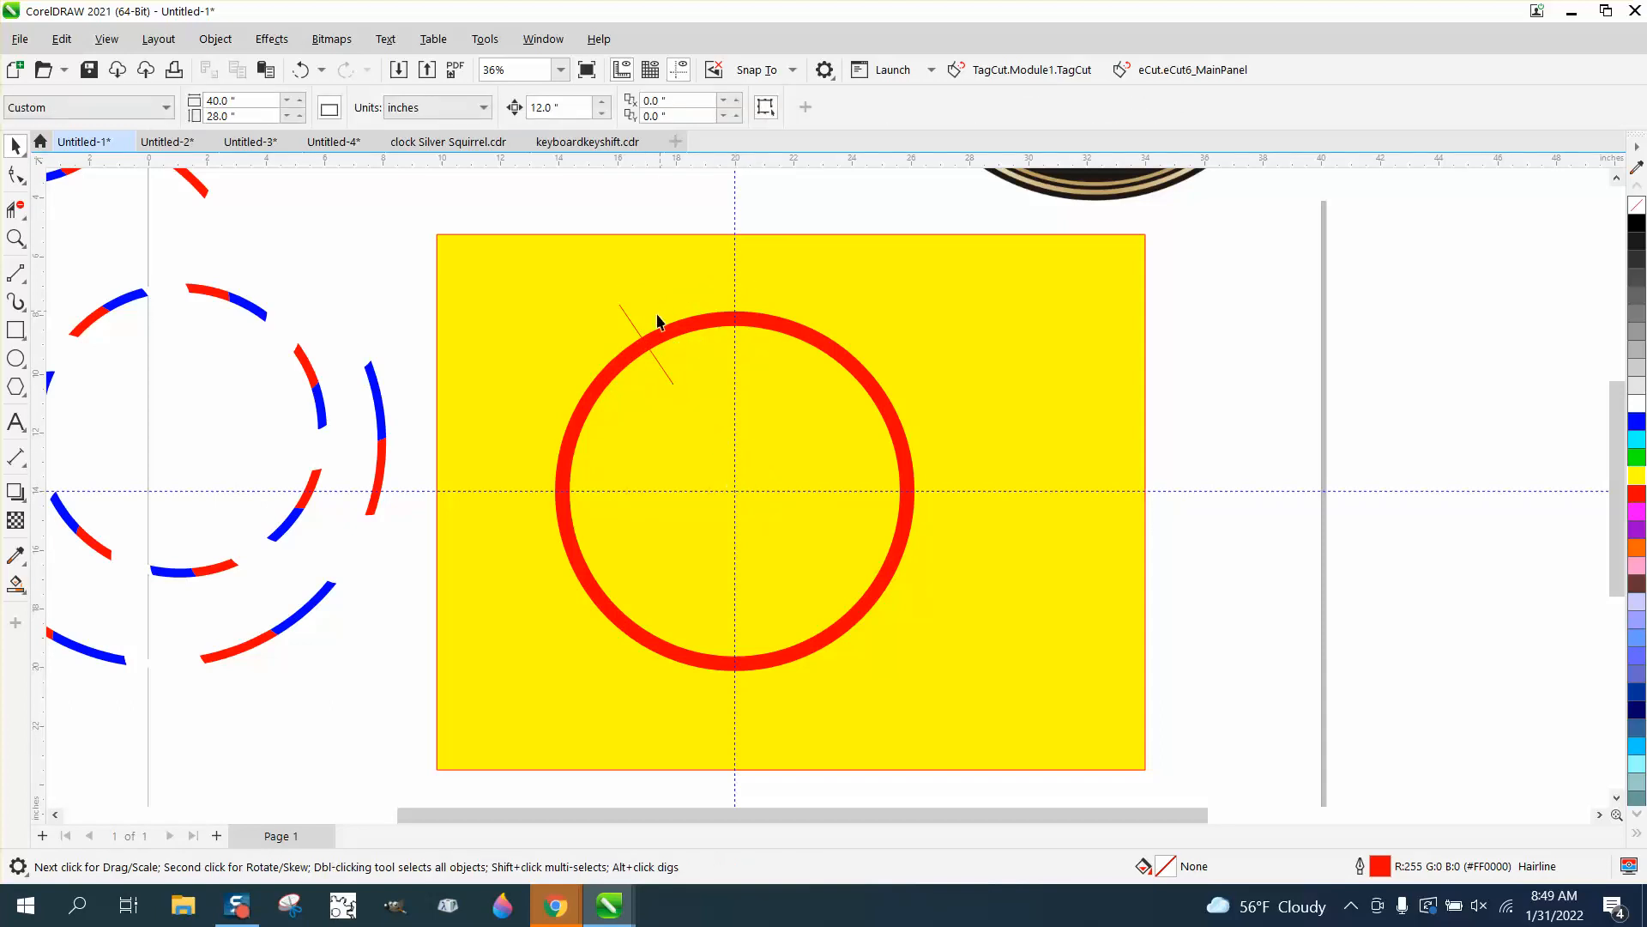
{"action": "left_click", "coordinate": [642, 338]}
{"action": "left_click", "coordinate": [643, 338]}
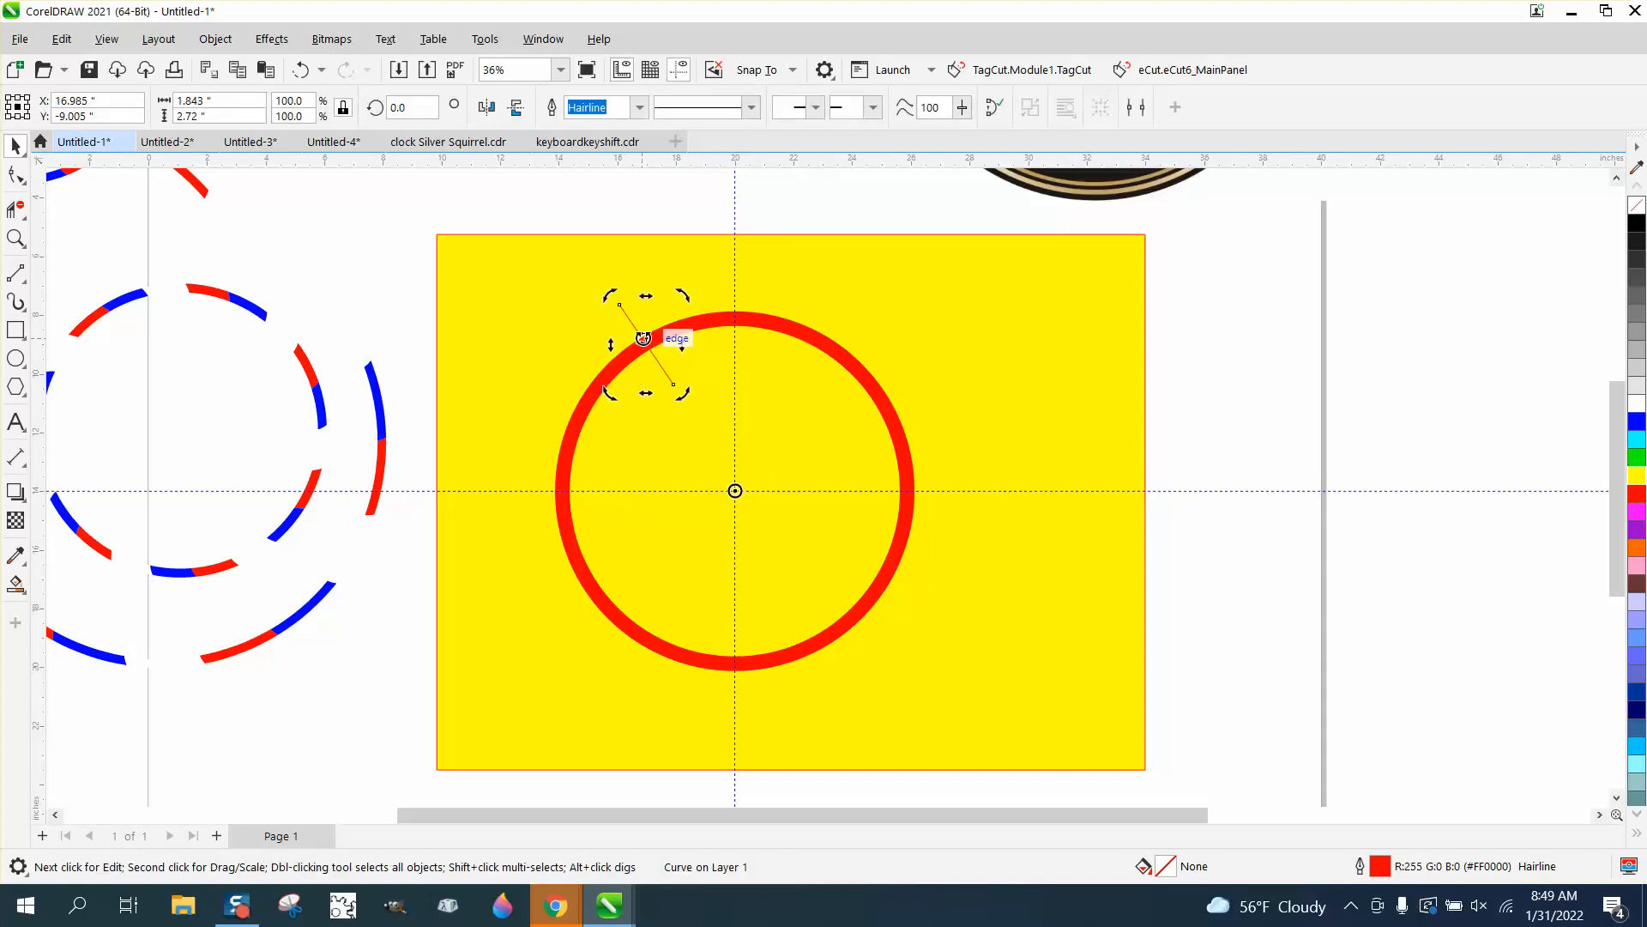
Create one copy of the line rotated by 17.143° about the ring's centre with the Transform docker
{"action": "left_click", "coordinate": [543, 41]}
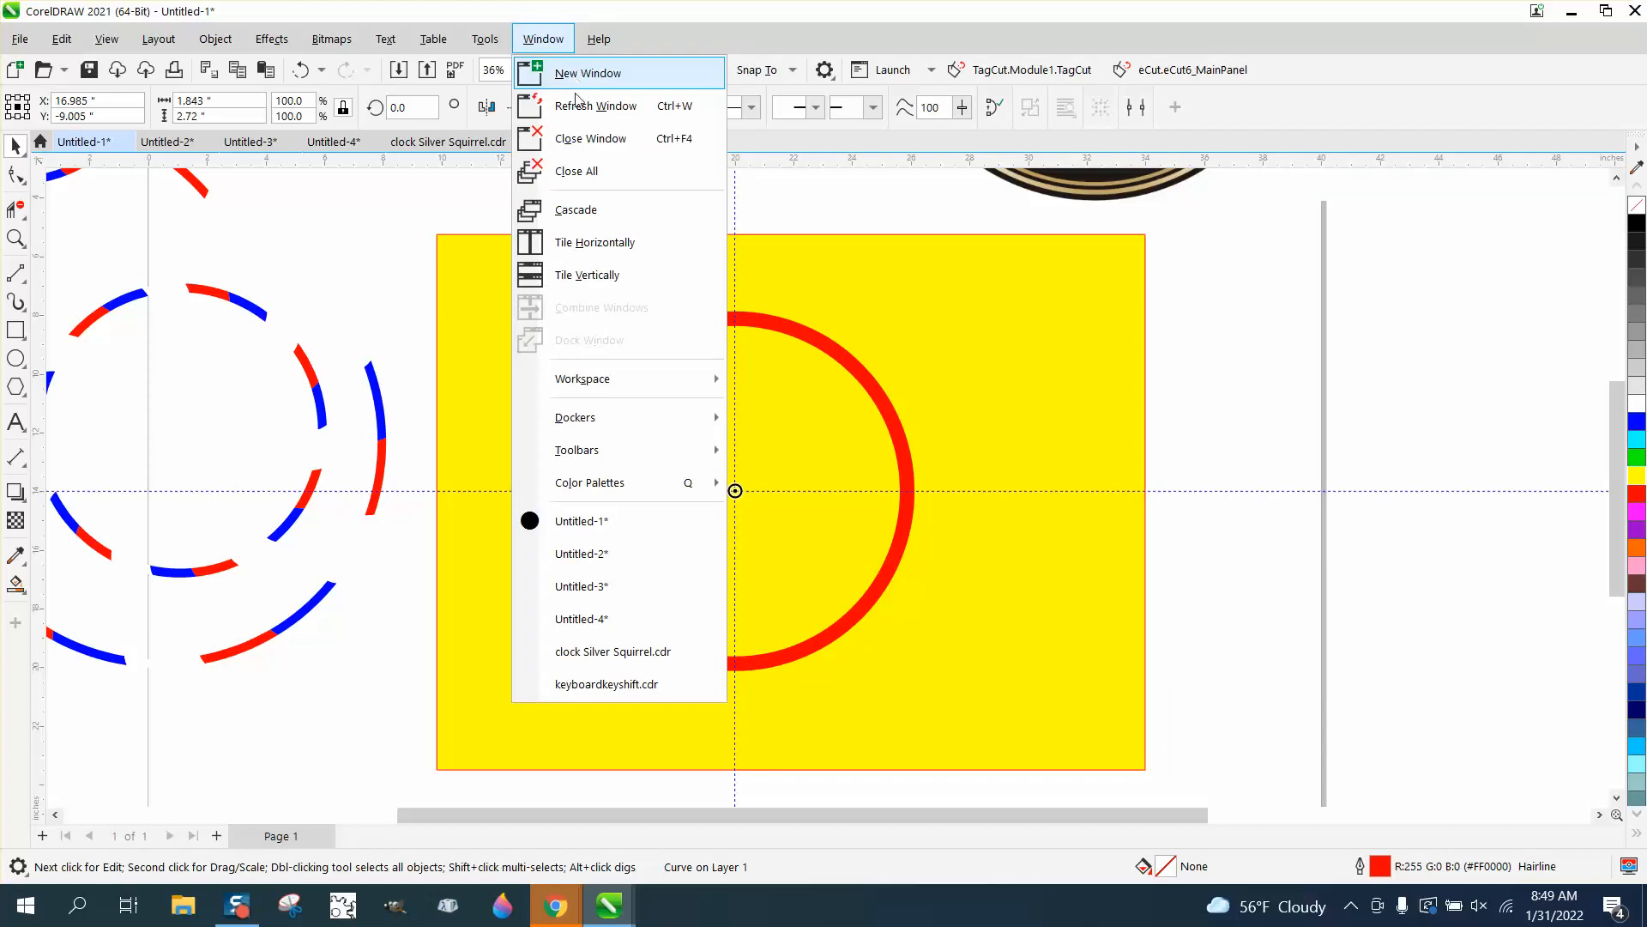
{"action": "mouse_move", "coordinate": [588, 416]}
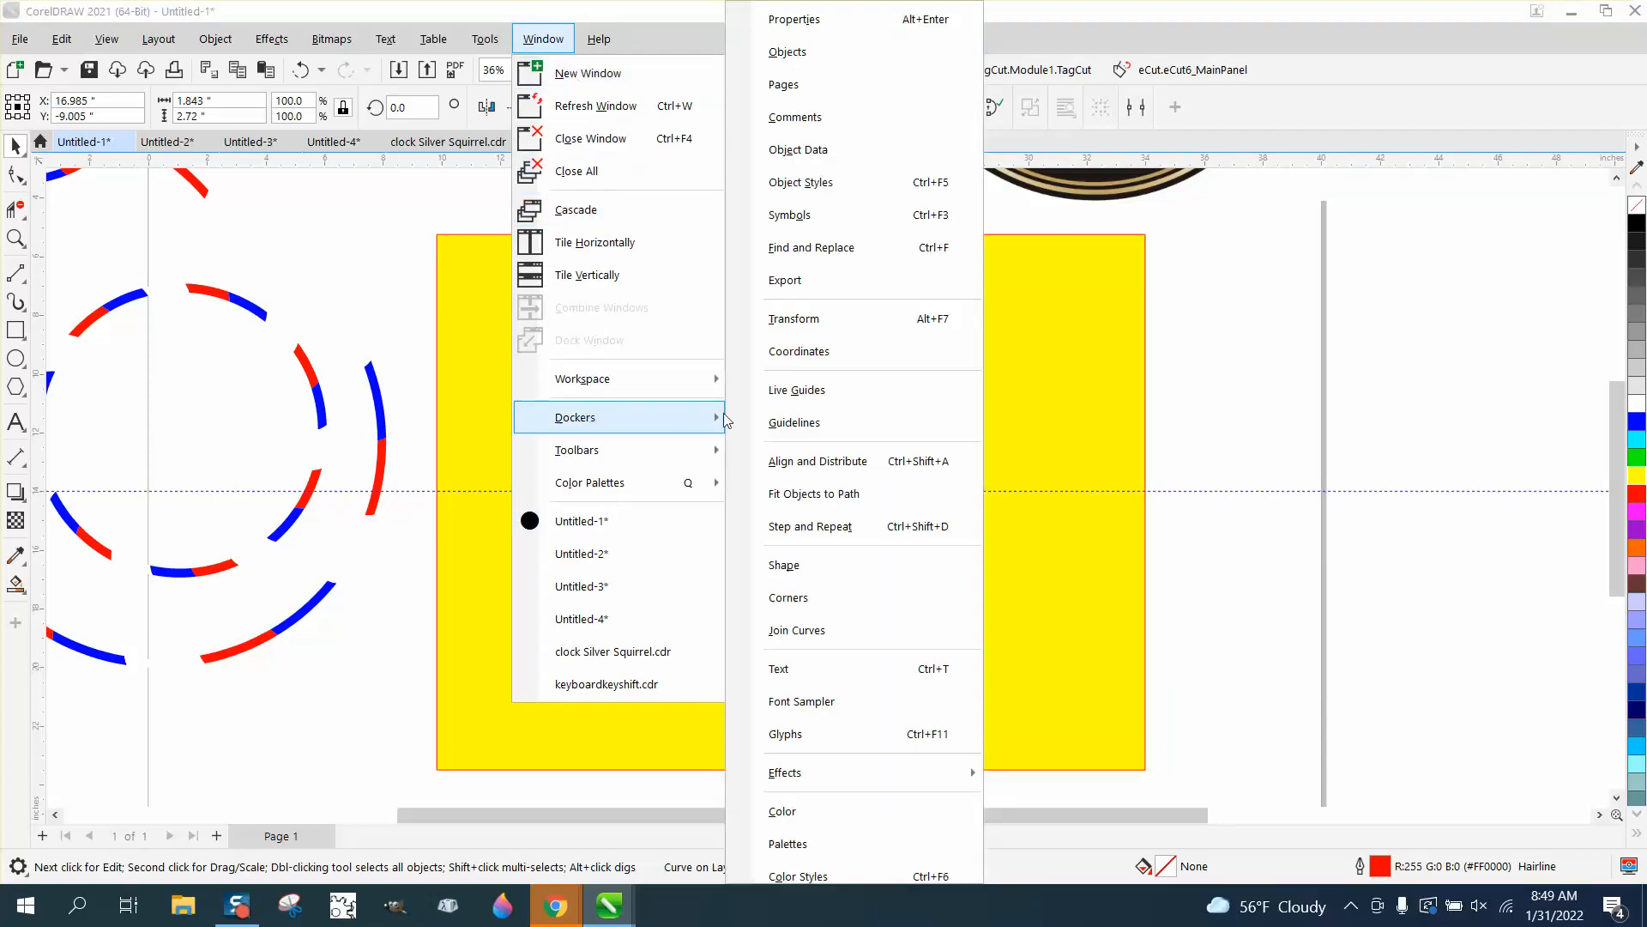
{"action": "left_click", "coordinate": [806, 320]}
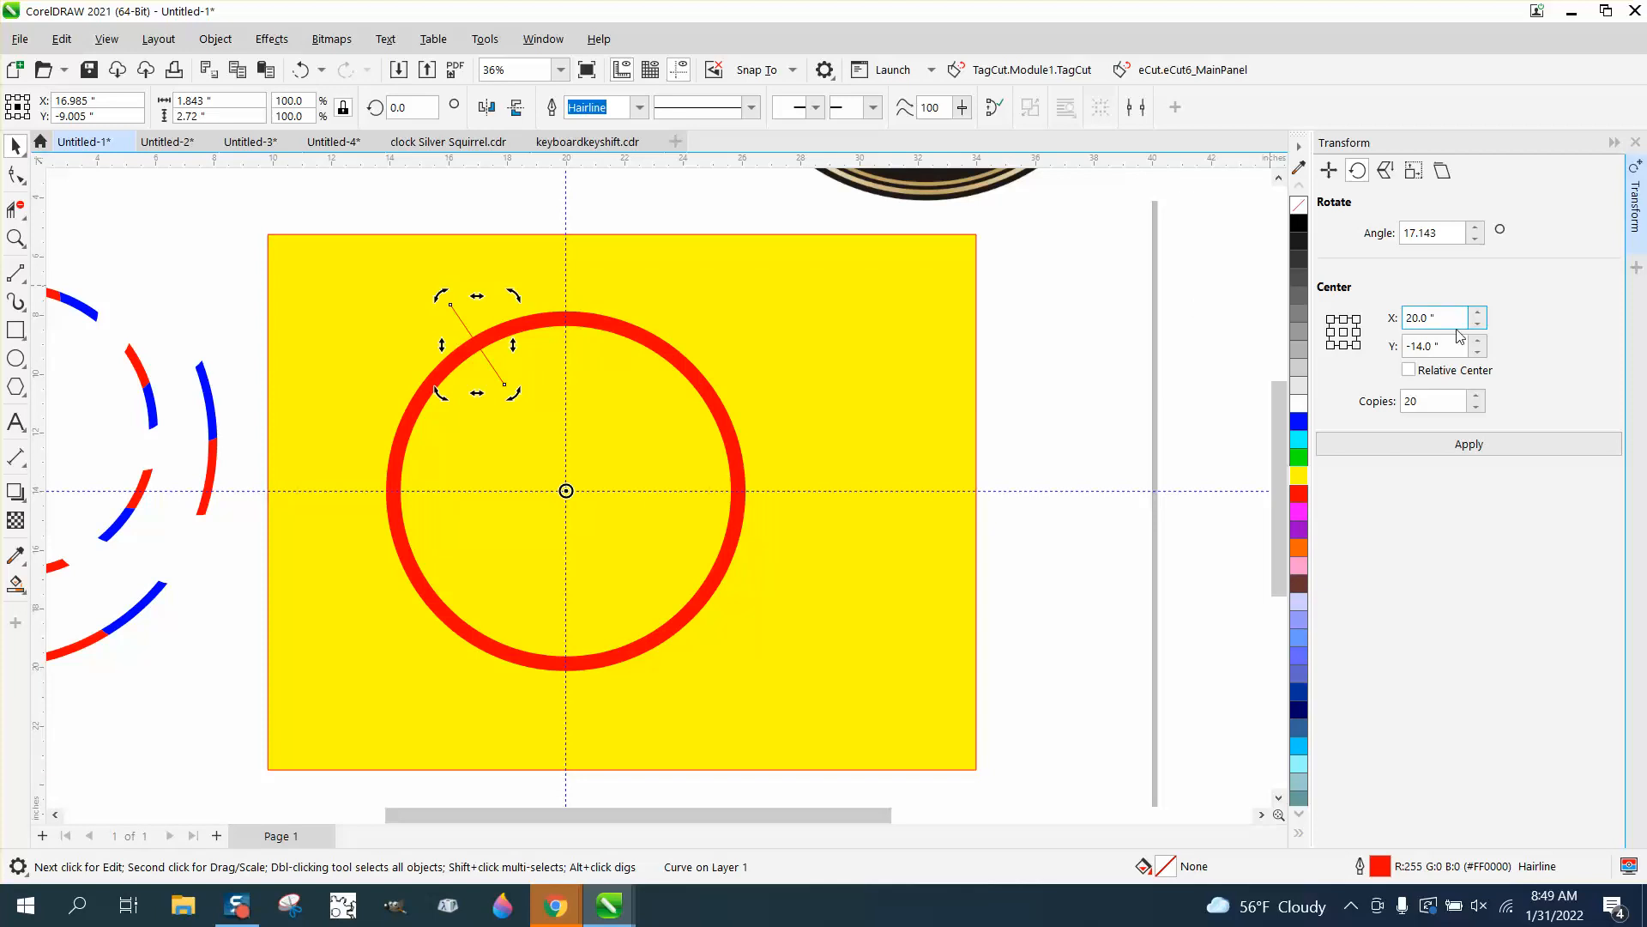
{"action": "double_click", "coordinate": [1439, 401]}
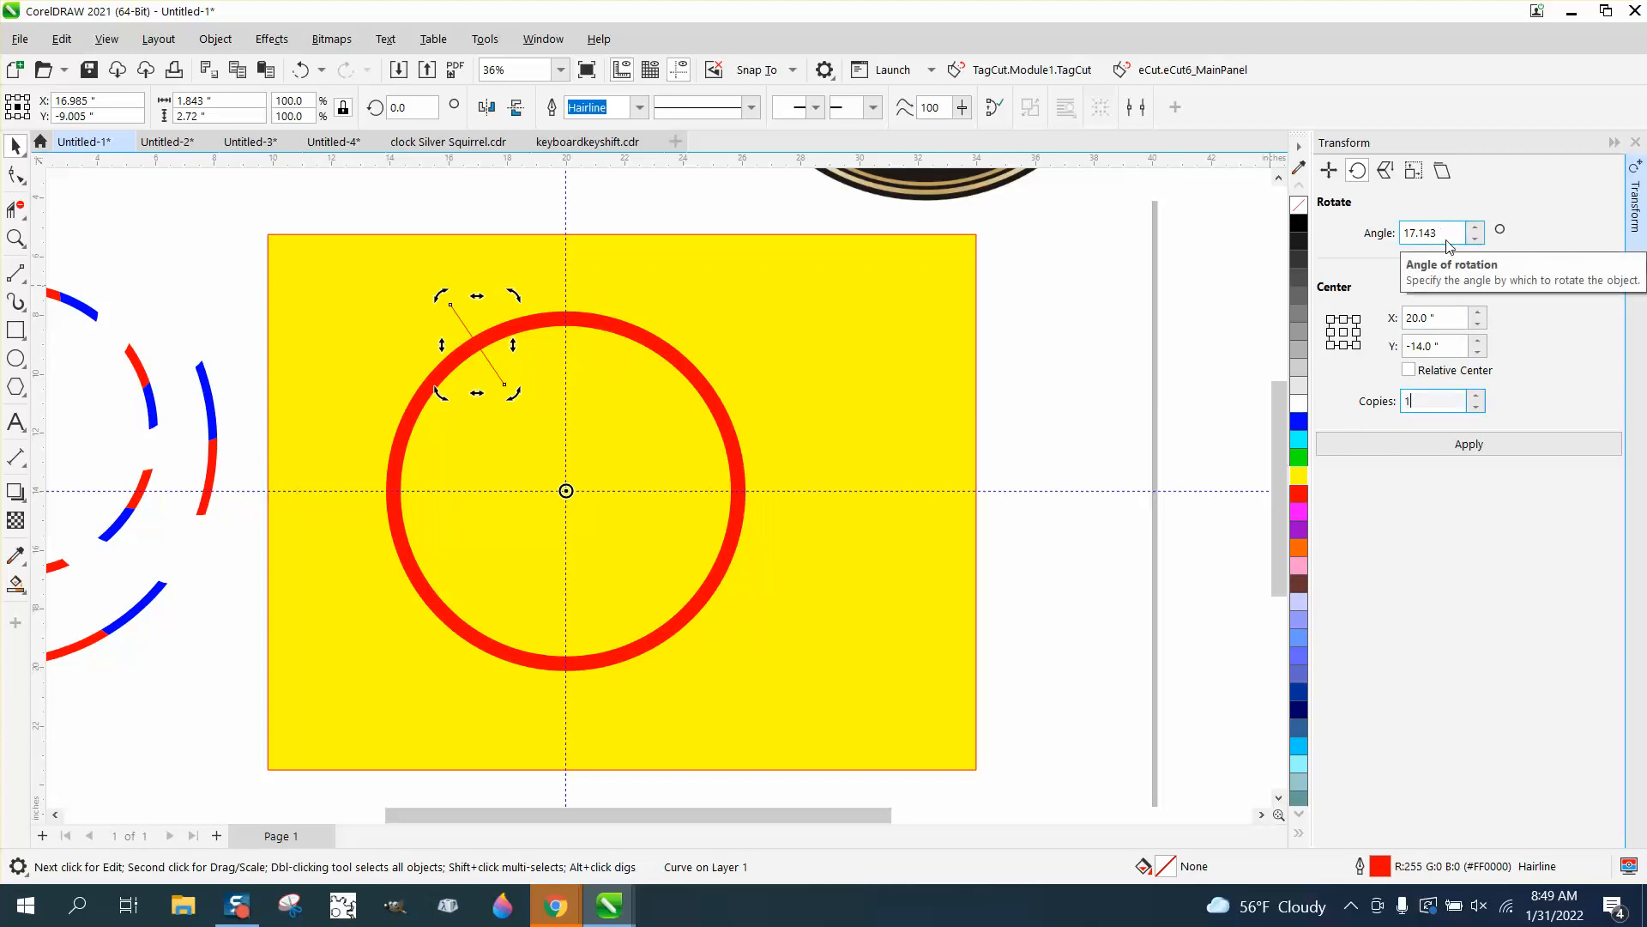
{"action": "left_click", "coordinate": [1450, 444]}
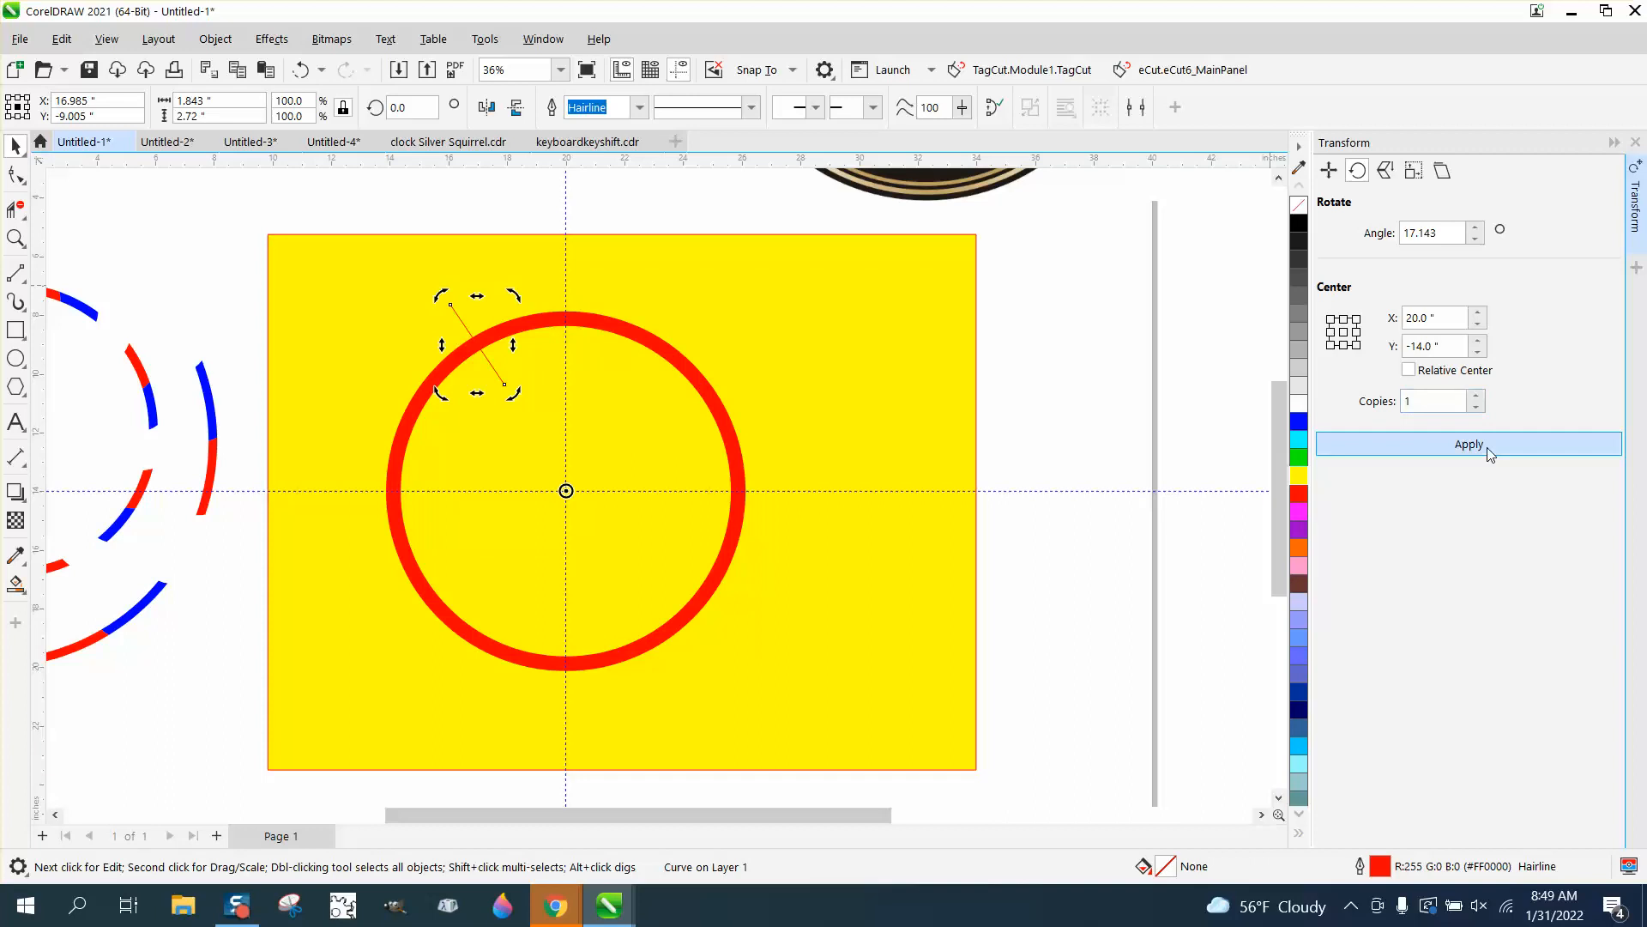
Delete the vertical and horizontal guidelines crossing the ring
{"action": "left_click", "coordinate": [565, 225]}
{"action": "key", "text": "Delete"}
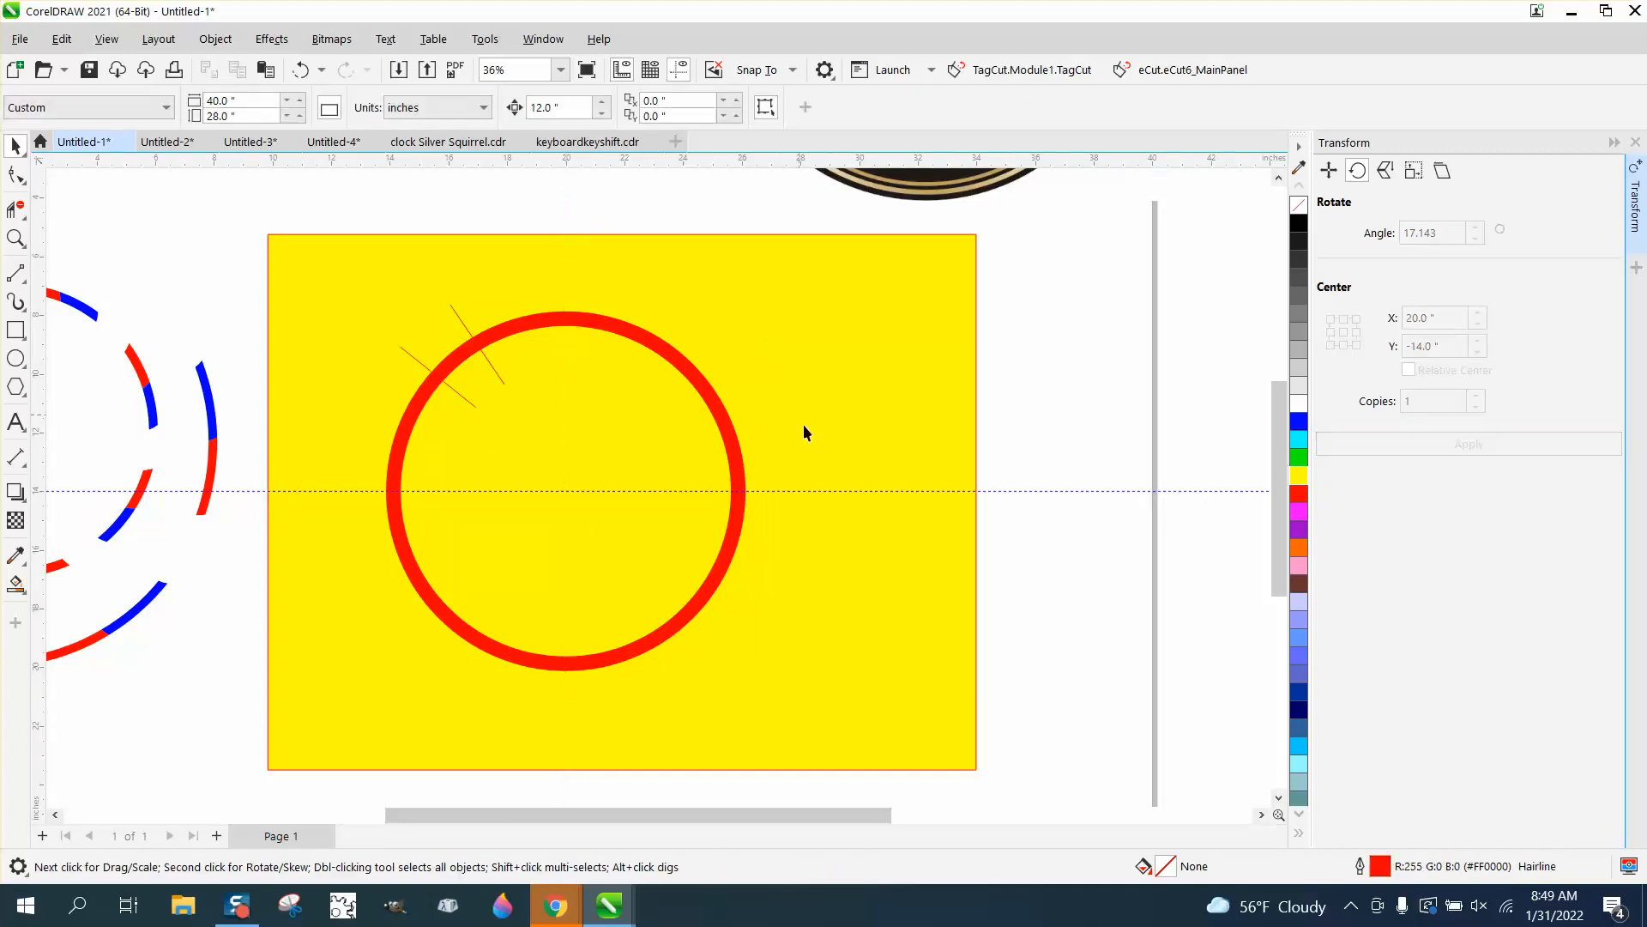
{"action": "left_click", "coordinate": [825, 491]}
{"action": "key", "text": "Delete"}
Remove the ring's long segment with Virtual Segment Delete, keeping only the short arc between the two lines
{"action": "left_click", "coordinate": [394, 490]}
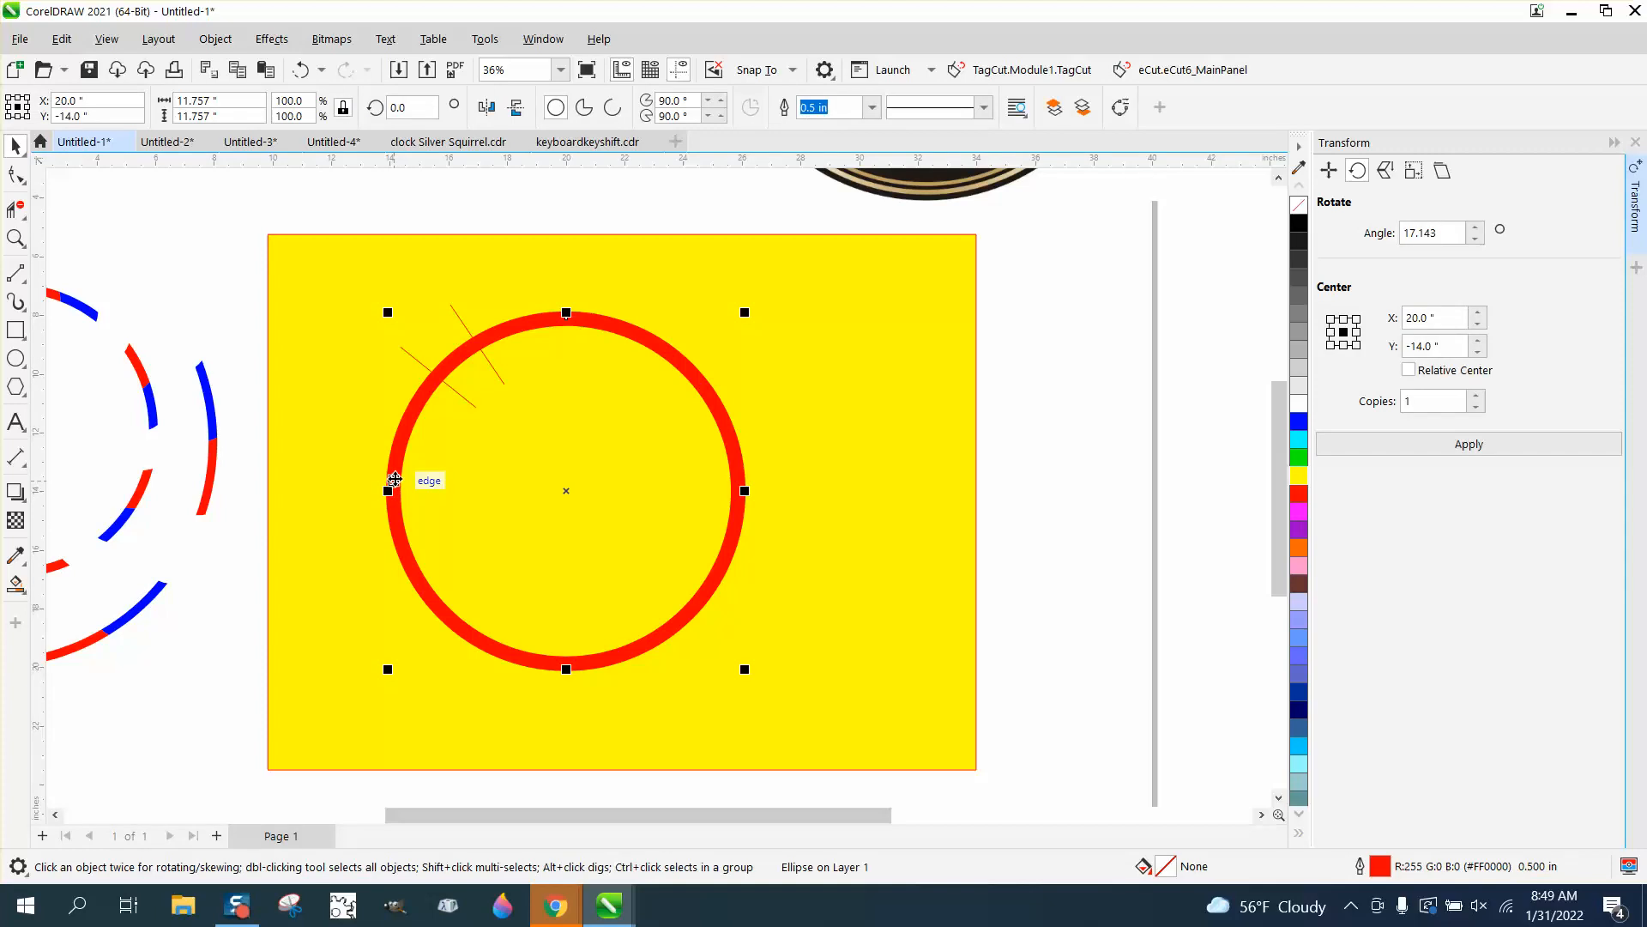
{"action": "left_click", "coordinate": [16, 209]}
{"action": "left_click_drag", "start_coordinate": [533, 283], "coordinate": [570, 378]}
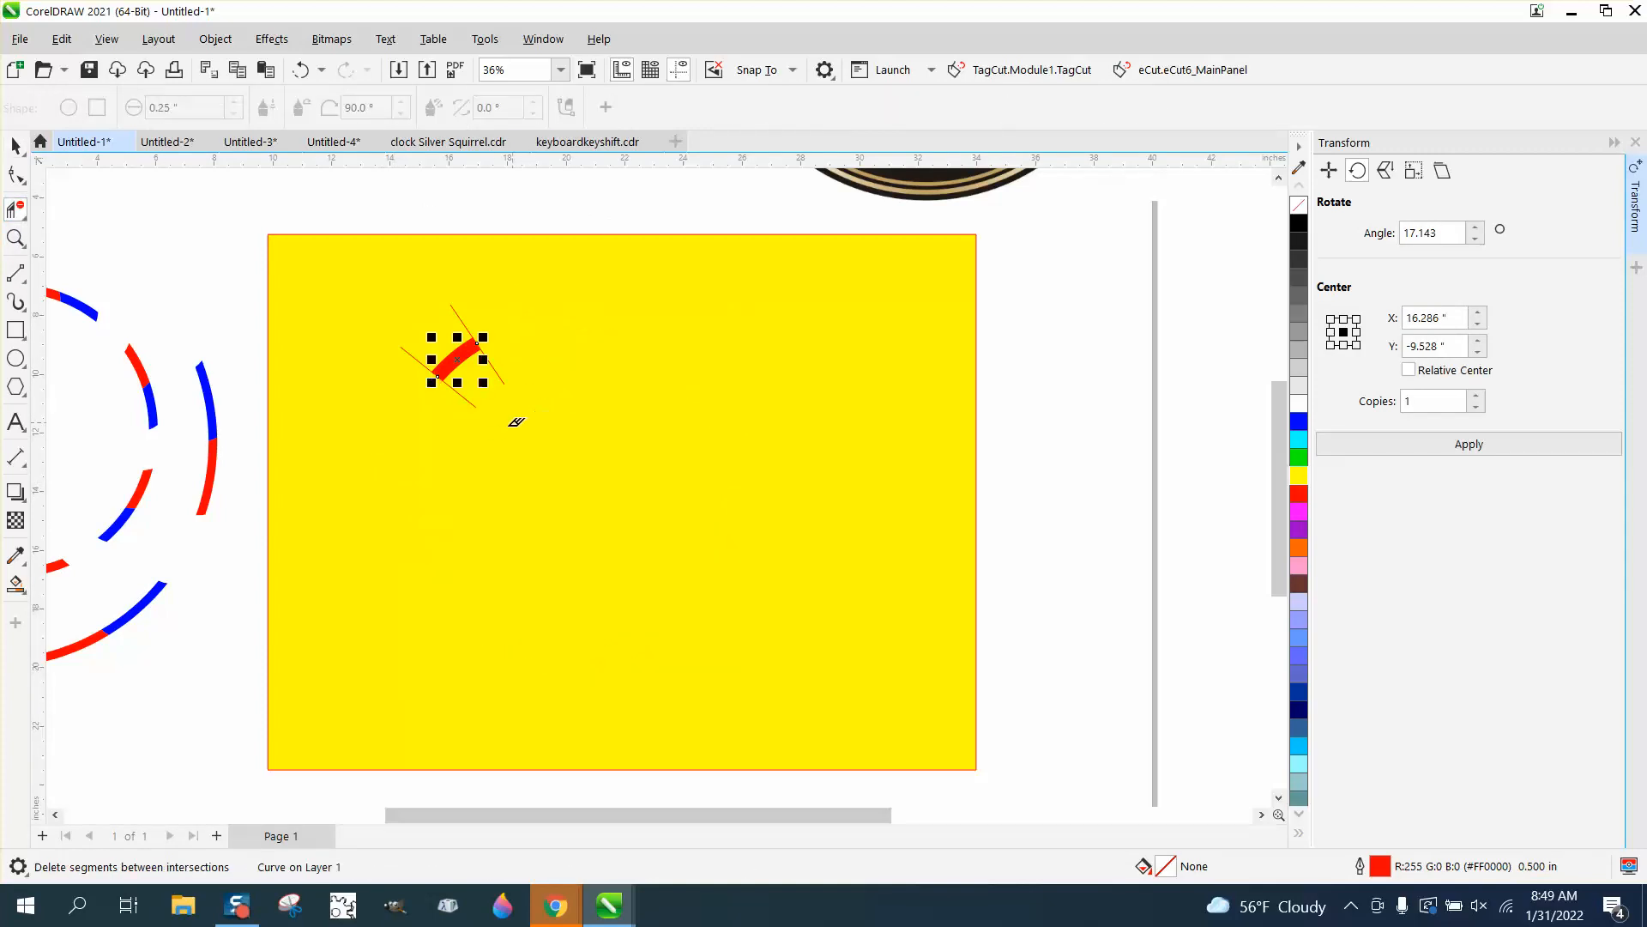
{"action": "left_click", "coordinate": [15, 146]}
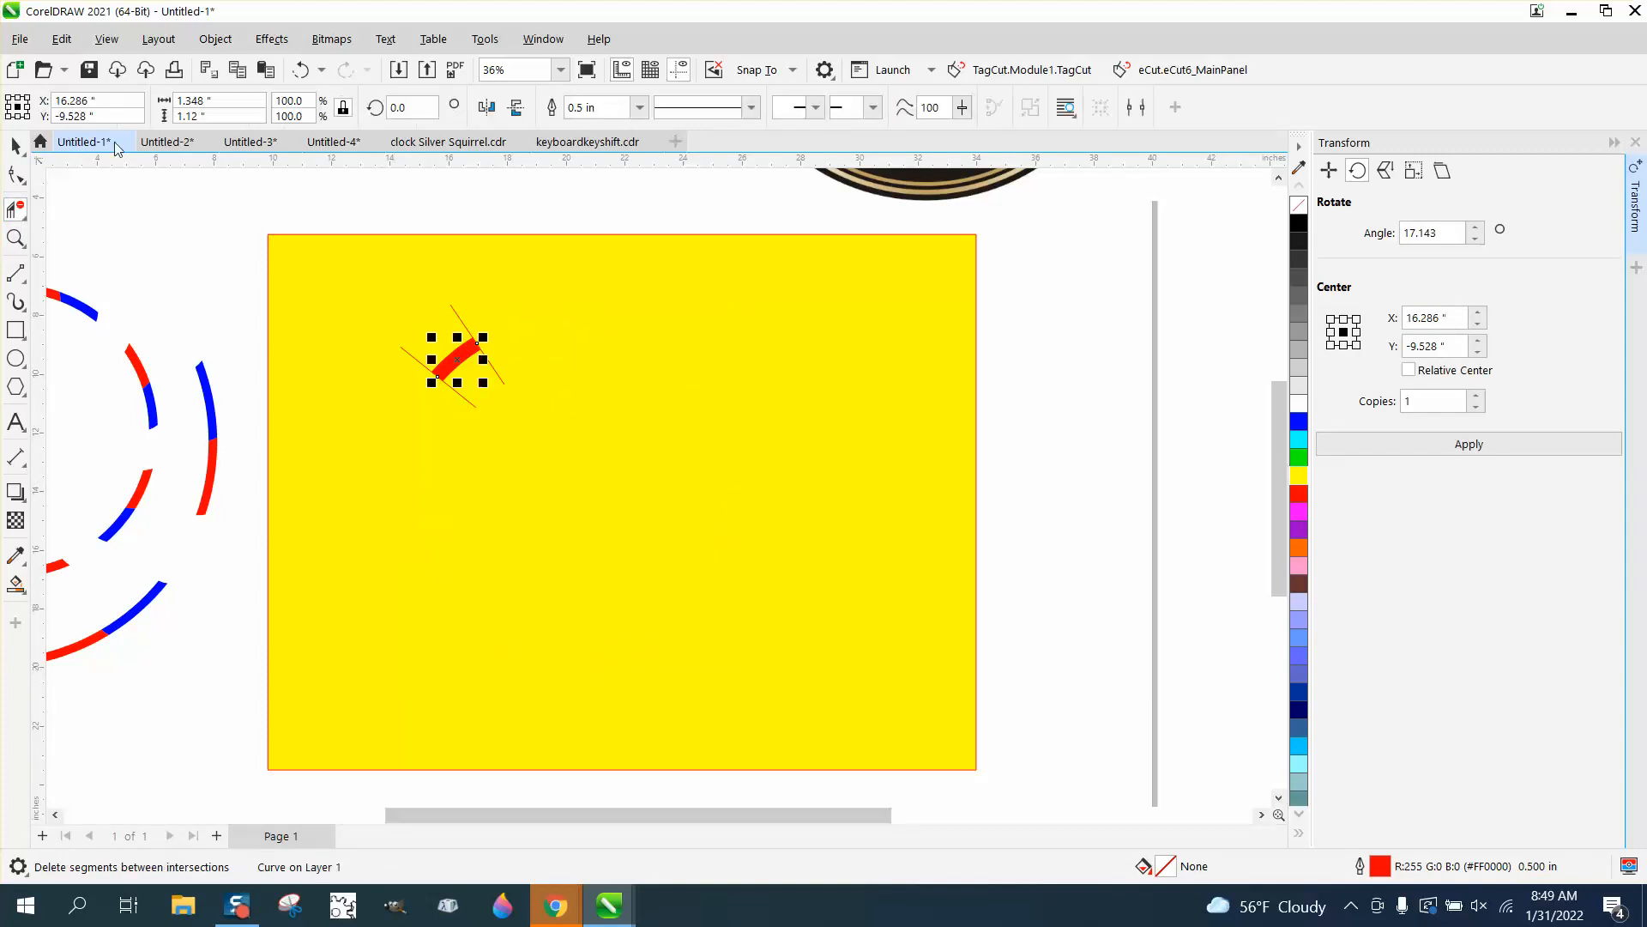
{"action": "left_click", "coordinate": [506, 172]}
Delete the two slanted cutting lines at the ends of the red arc
{"action": "left_click", "coordinate": [459, 324]}
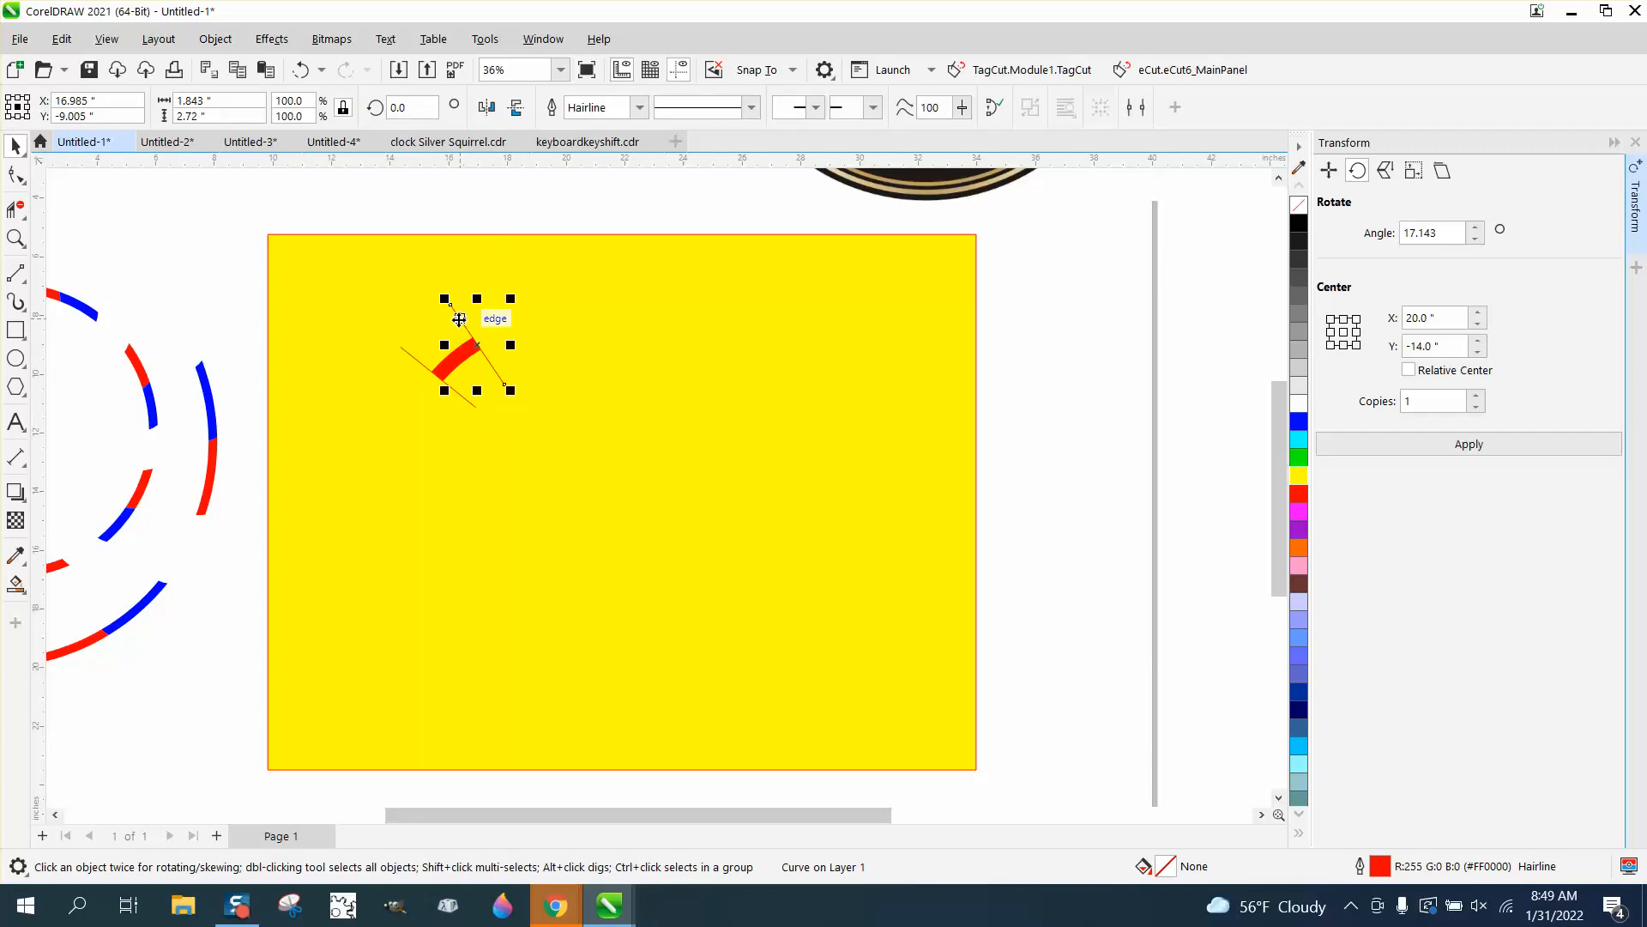
{"action": "key", "text": "Delete"}
{"action": "left_click", "coordinate": [420, 360]}
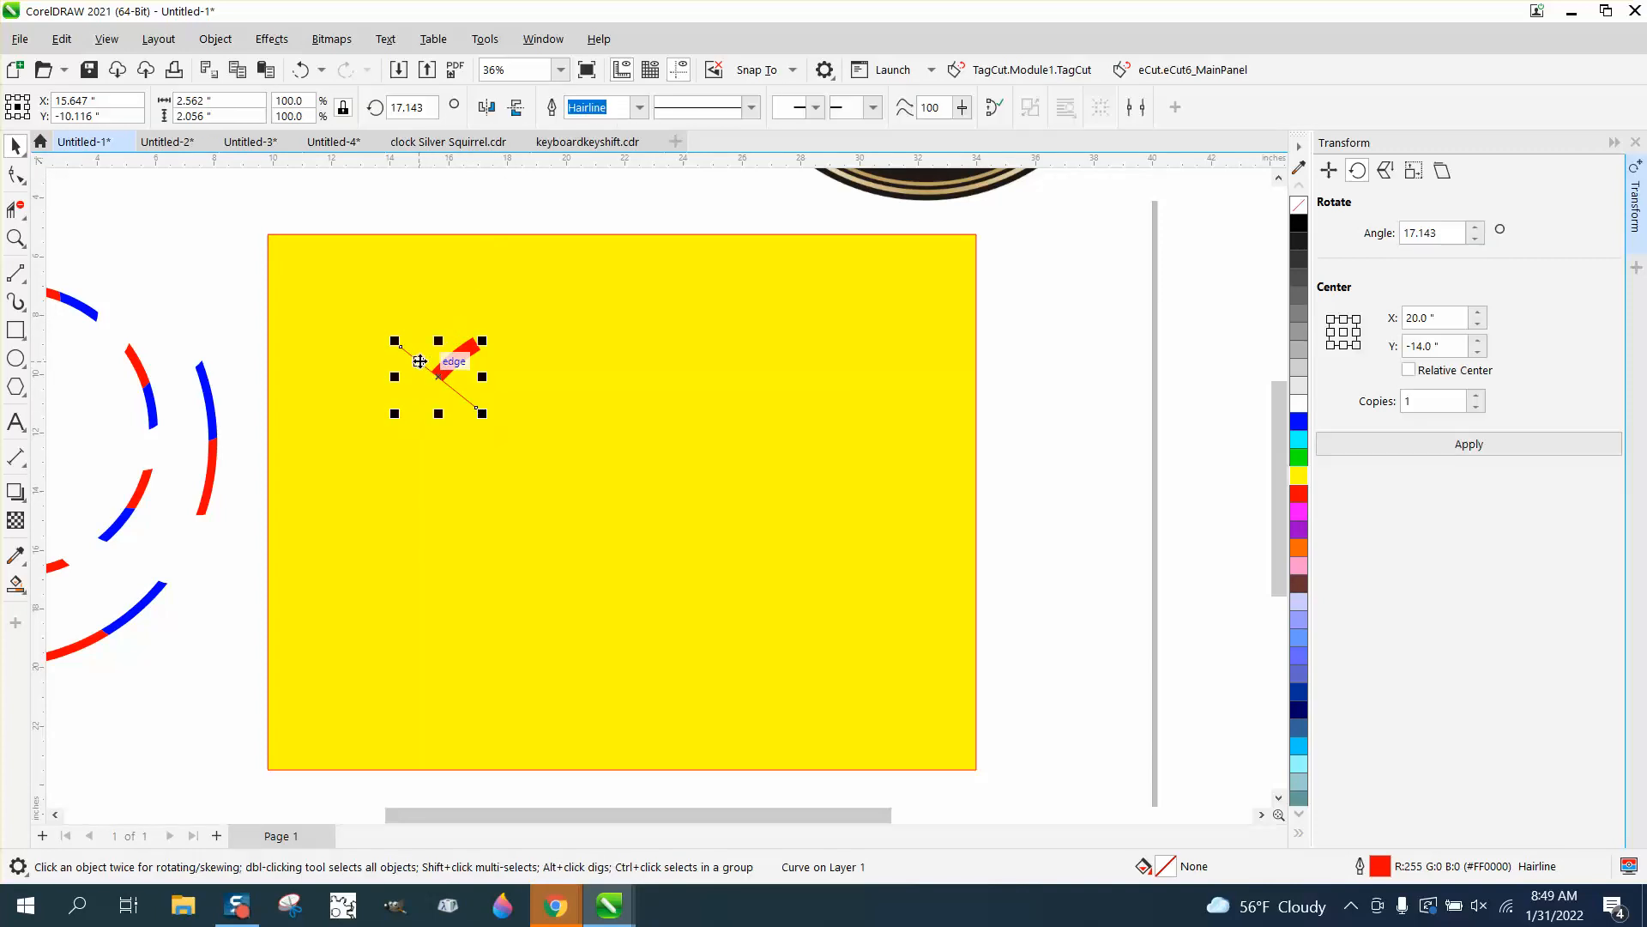
{"action": "key", "text": "Delete"}
Add a horizontal and a vertical guideline and centre both on the page
{"action": "left_click_drag", "start_coordinate": [528, 161], "coordinate": [539, 212]}
{"action": "key", "text": "p"}
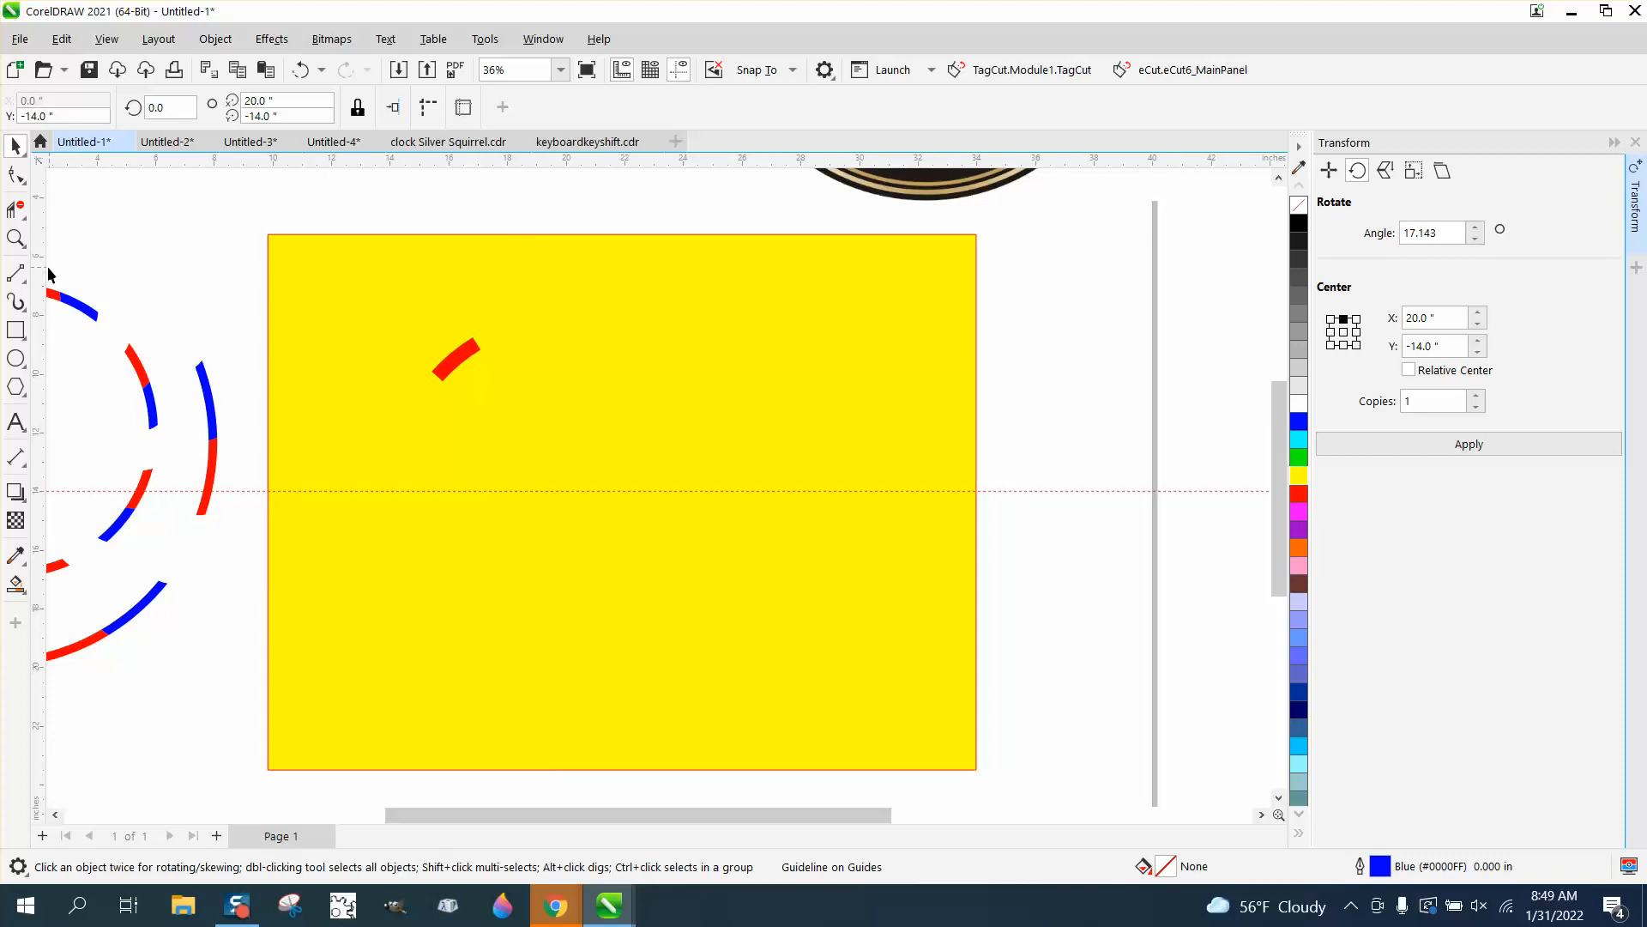
{"action": "left_click_drag", "start_coordinate": [185, 267], "coordinate": [218, 265]}
{"action": "key", "text": "p"}
Move the red arc's rotation centre to the intersection of the two guidelines
{"action": "left_click", "coordinate": [466, 352]}
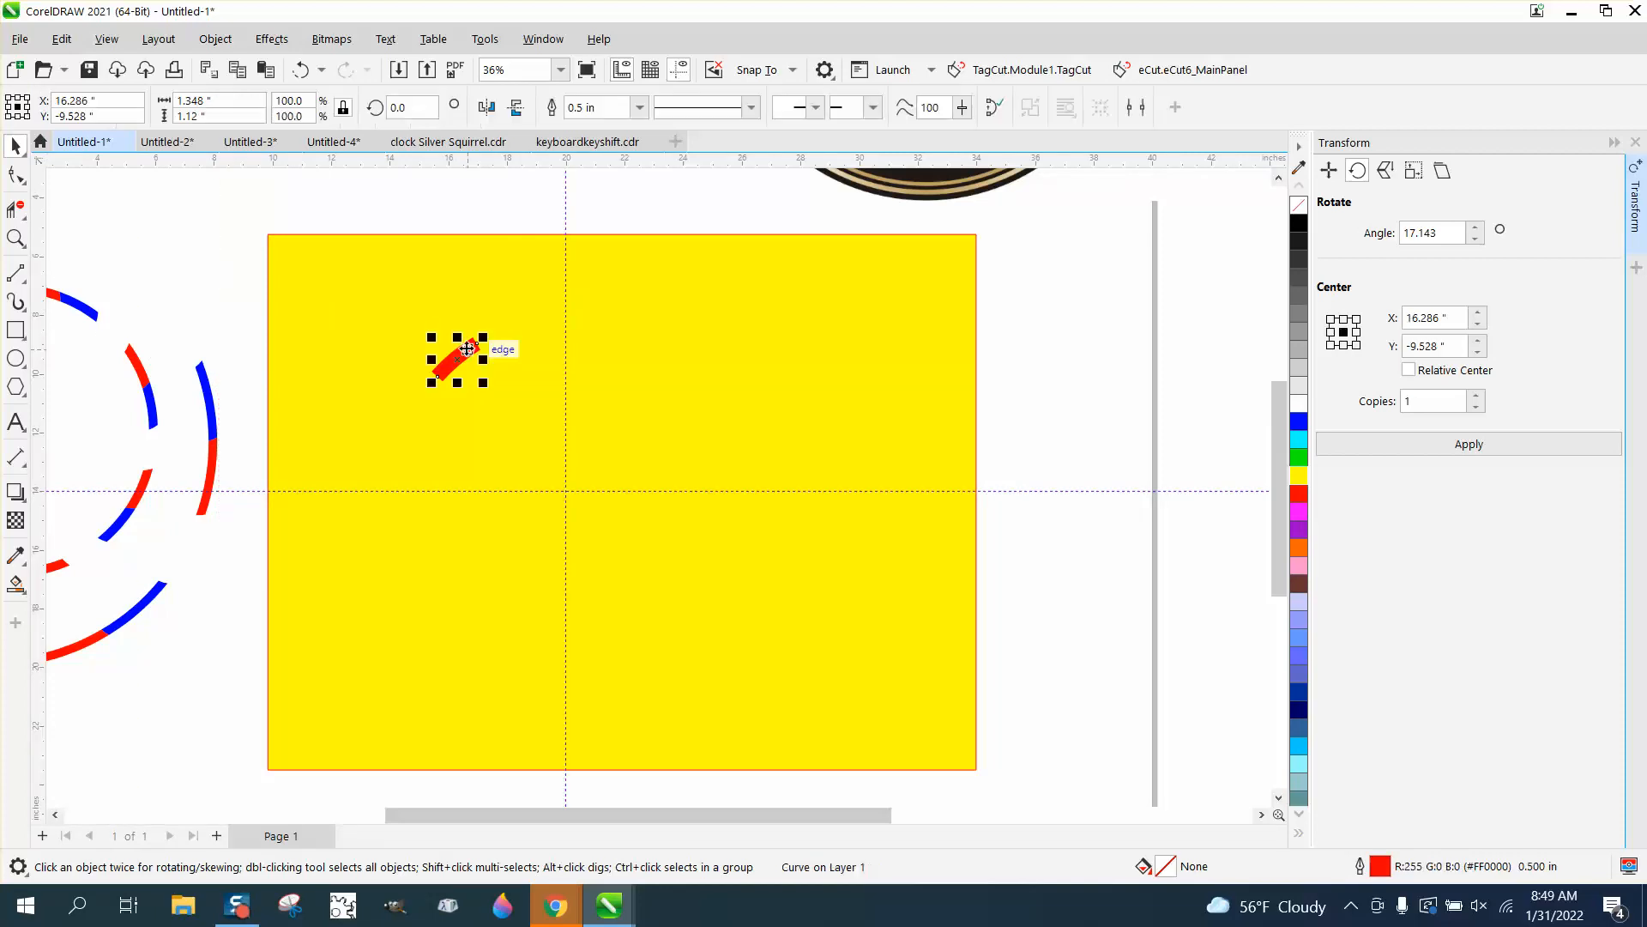
{"action": "left_click", "coordinate": [461, 358]}
{"action": "left_click_drag", "start_coordinate": [459, 359], "coordinate": [567, 486]}
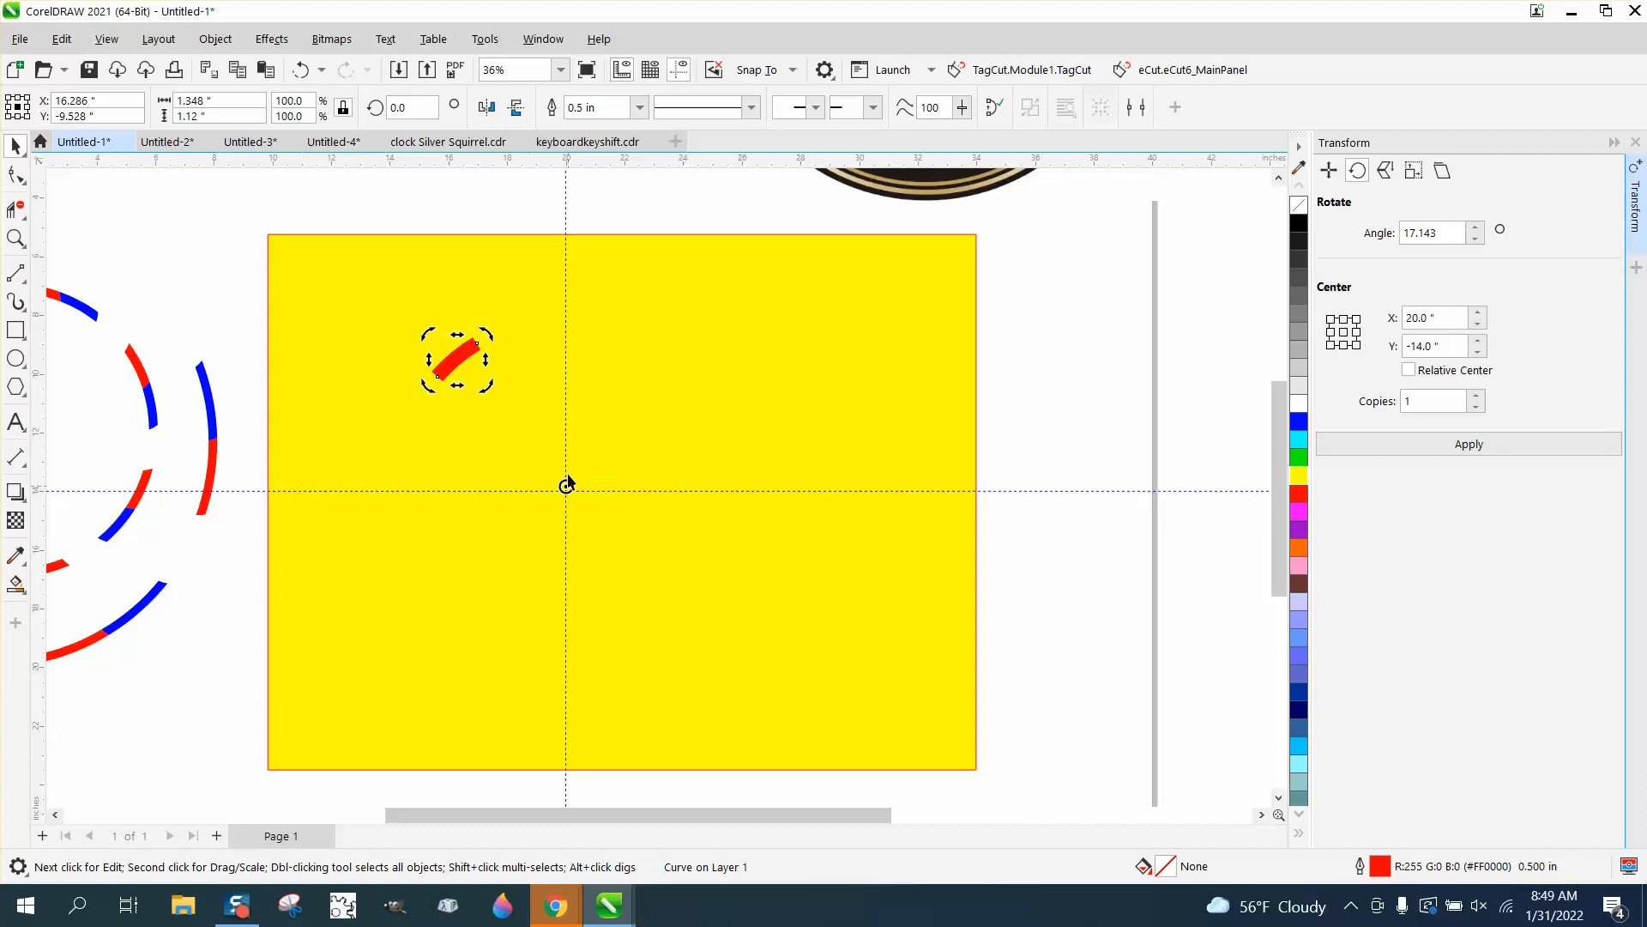
{"action": "left_click", "coordinate": [545, 207]}
{"action": "left_click", "coordinate": [462, 356]}
{"action": "left_click", "coordinate": [462, 356]}
Create 20 copies of the red arc, each rotated by 17.143° about the guideline intersection
{"action": "left_click", "coordinate": [1426, 404]}
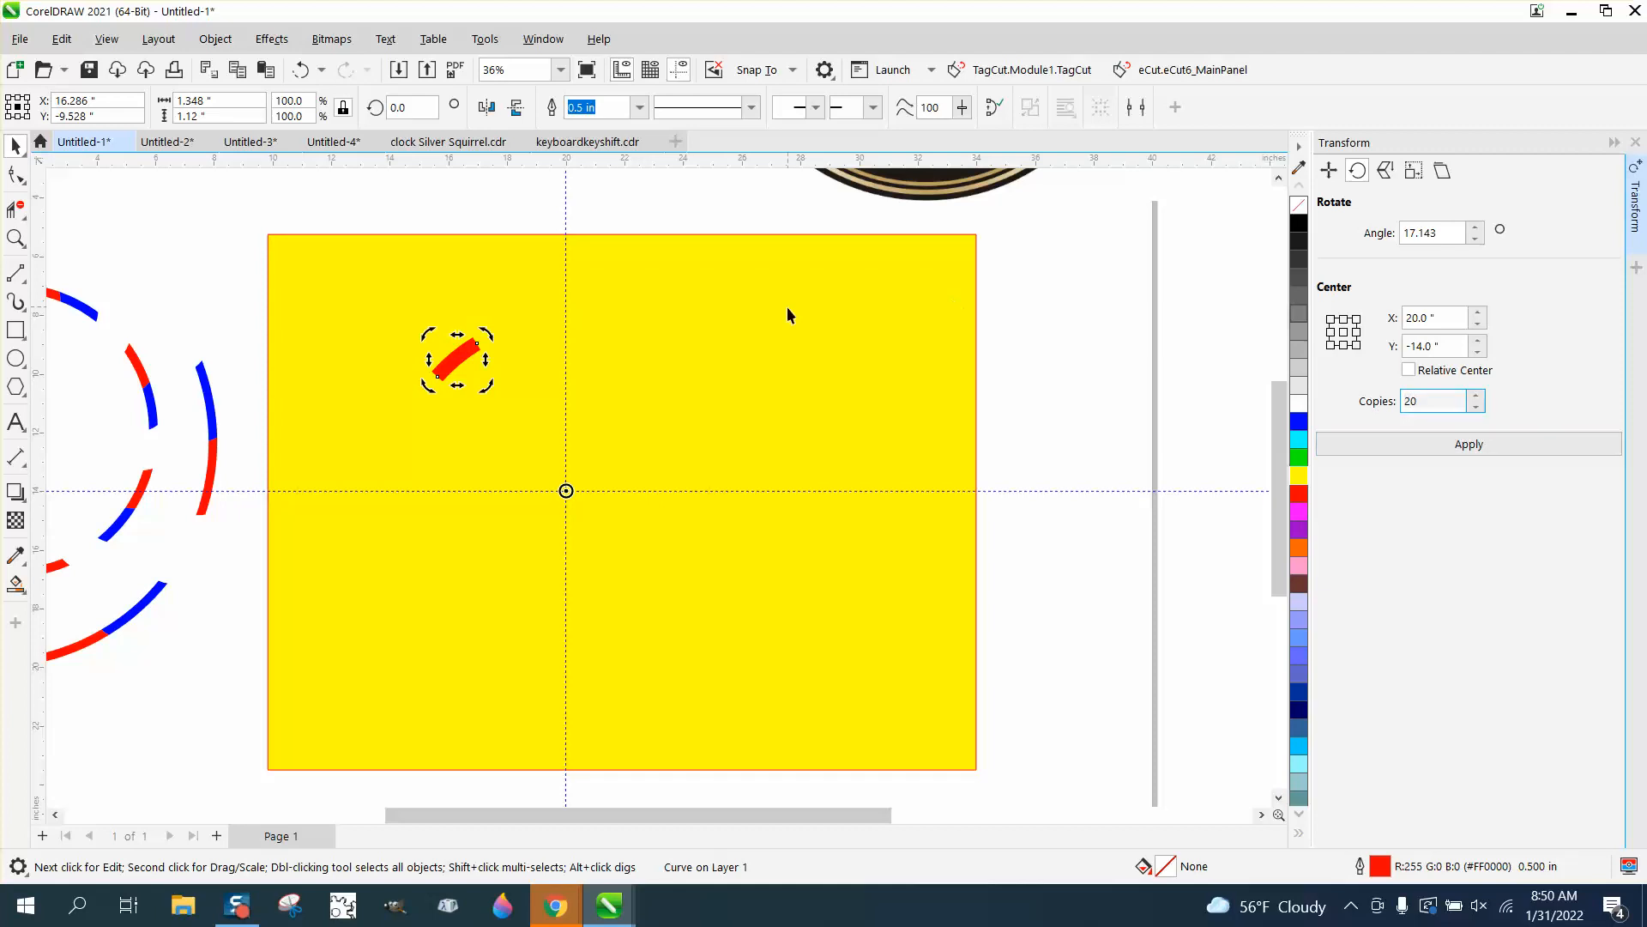
{"action": "left_click", "coordinate": [1449, 446]}
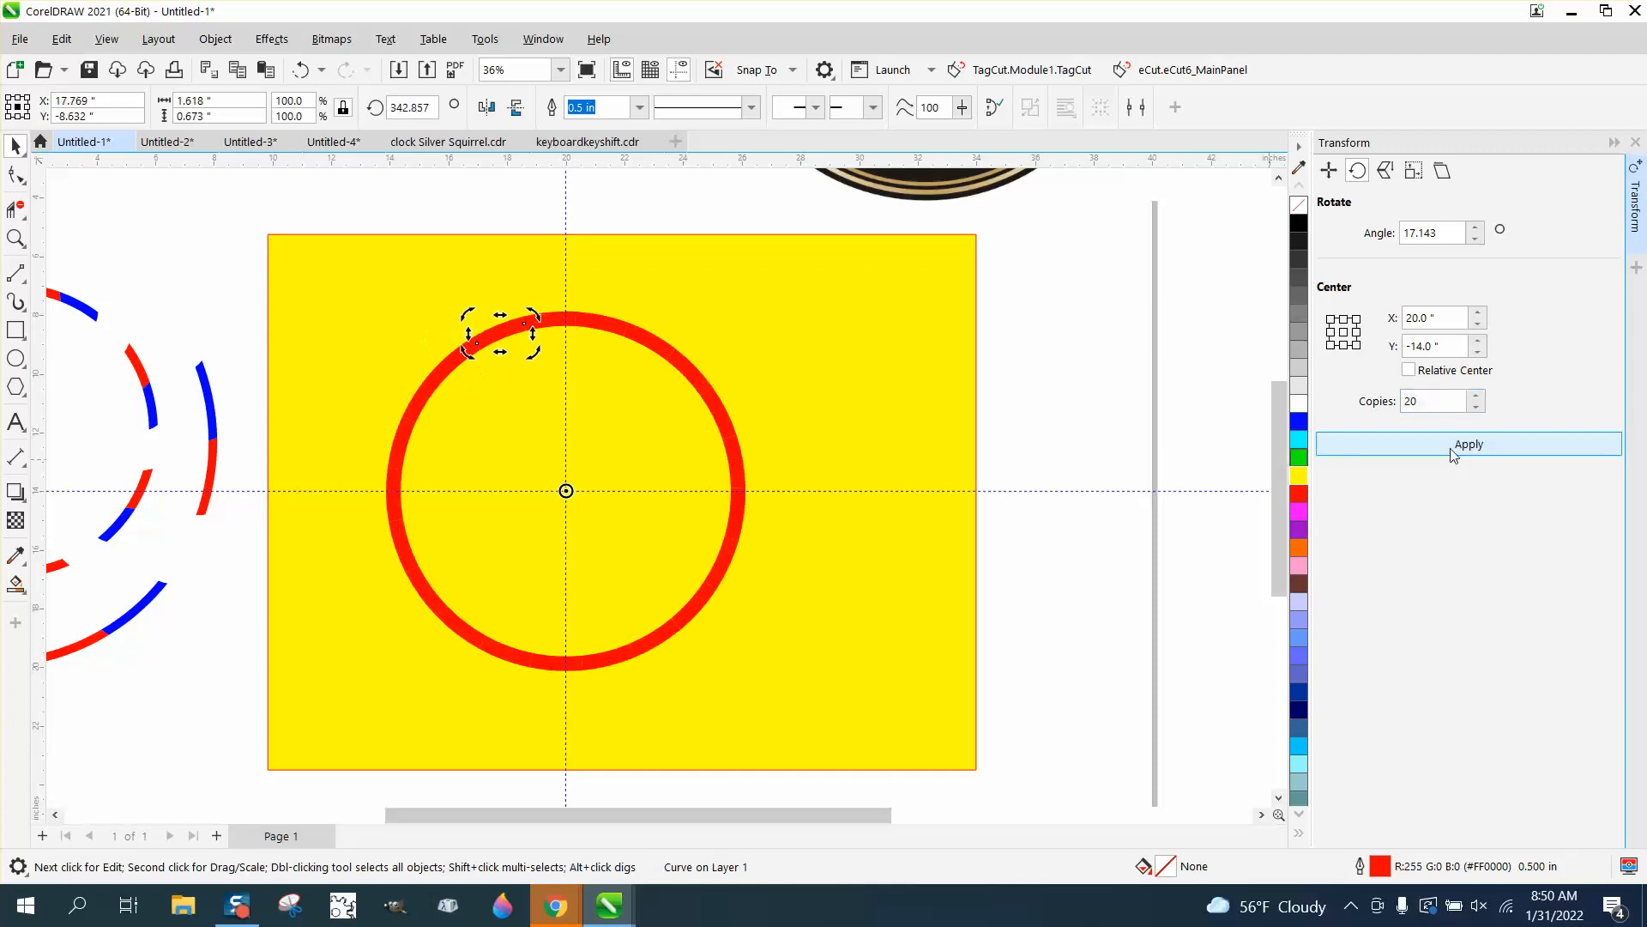
{"action": "left_click", "coordinate": [512, 214]}
Give the ring's top segment a white fill and outline and the next segment clockwise a blue outline
{"action": "left_click", "coordinate": [546, 323]}
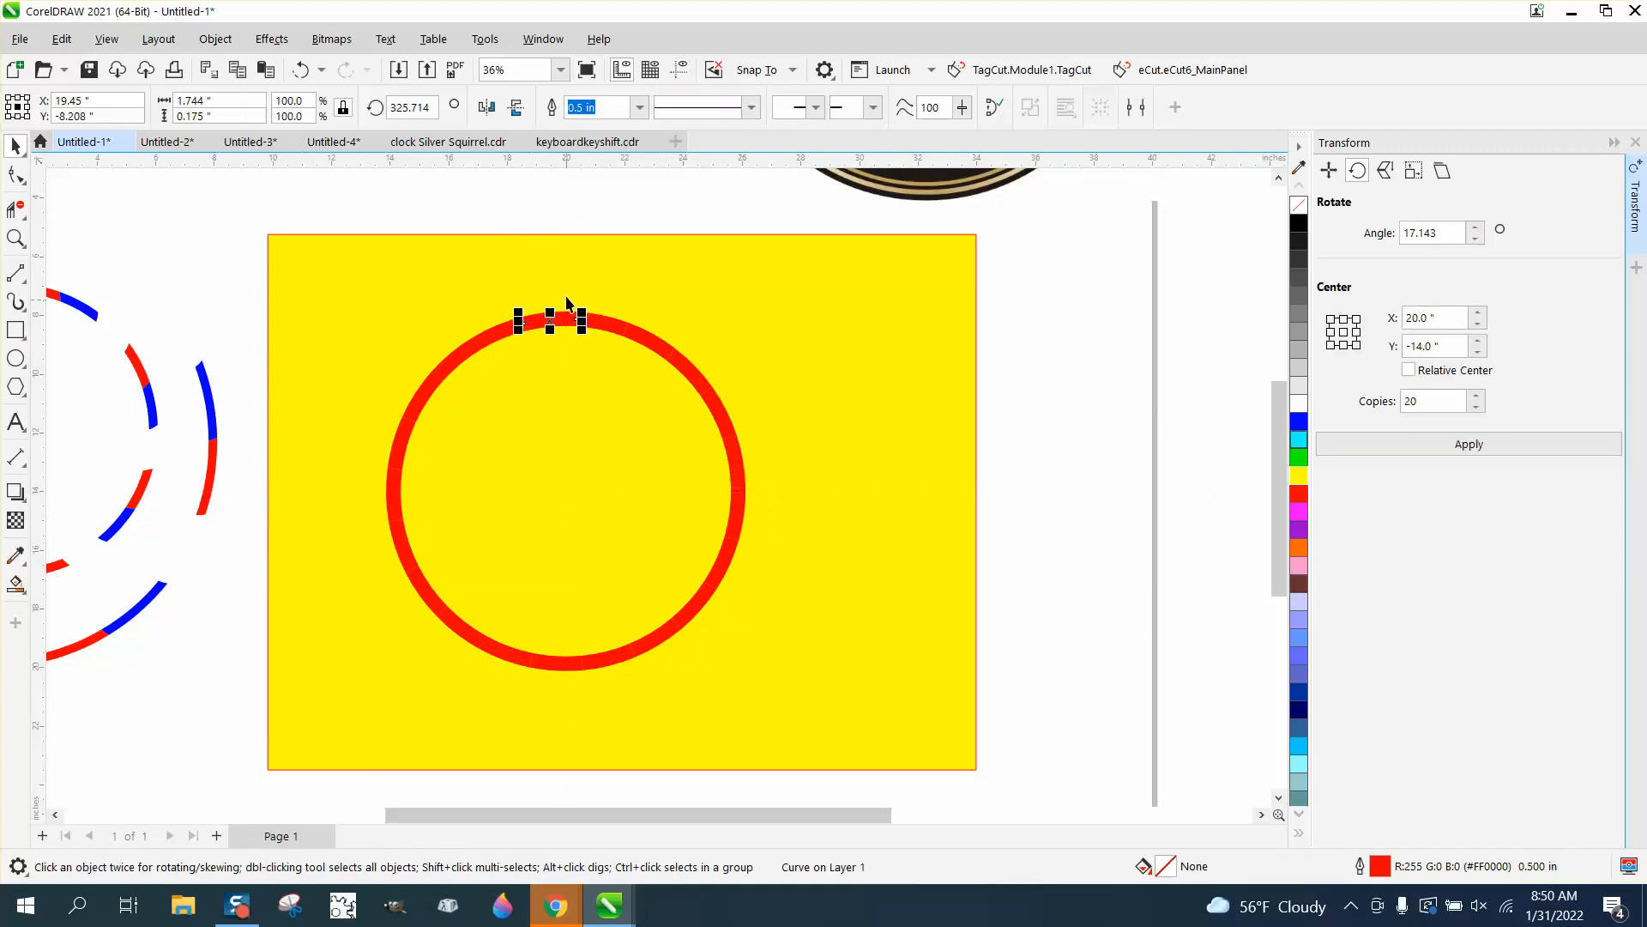
{"action": "left_click", "coordinate": [1299, 403]}
{"action": "right_click", "coordinate": [1299, 403]}
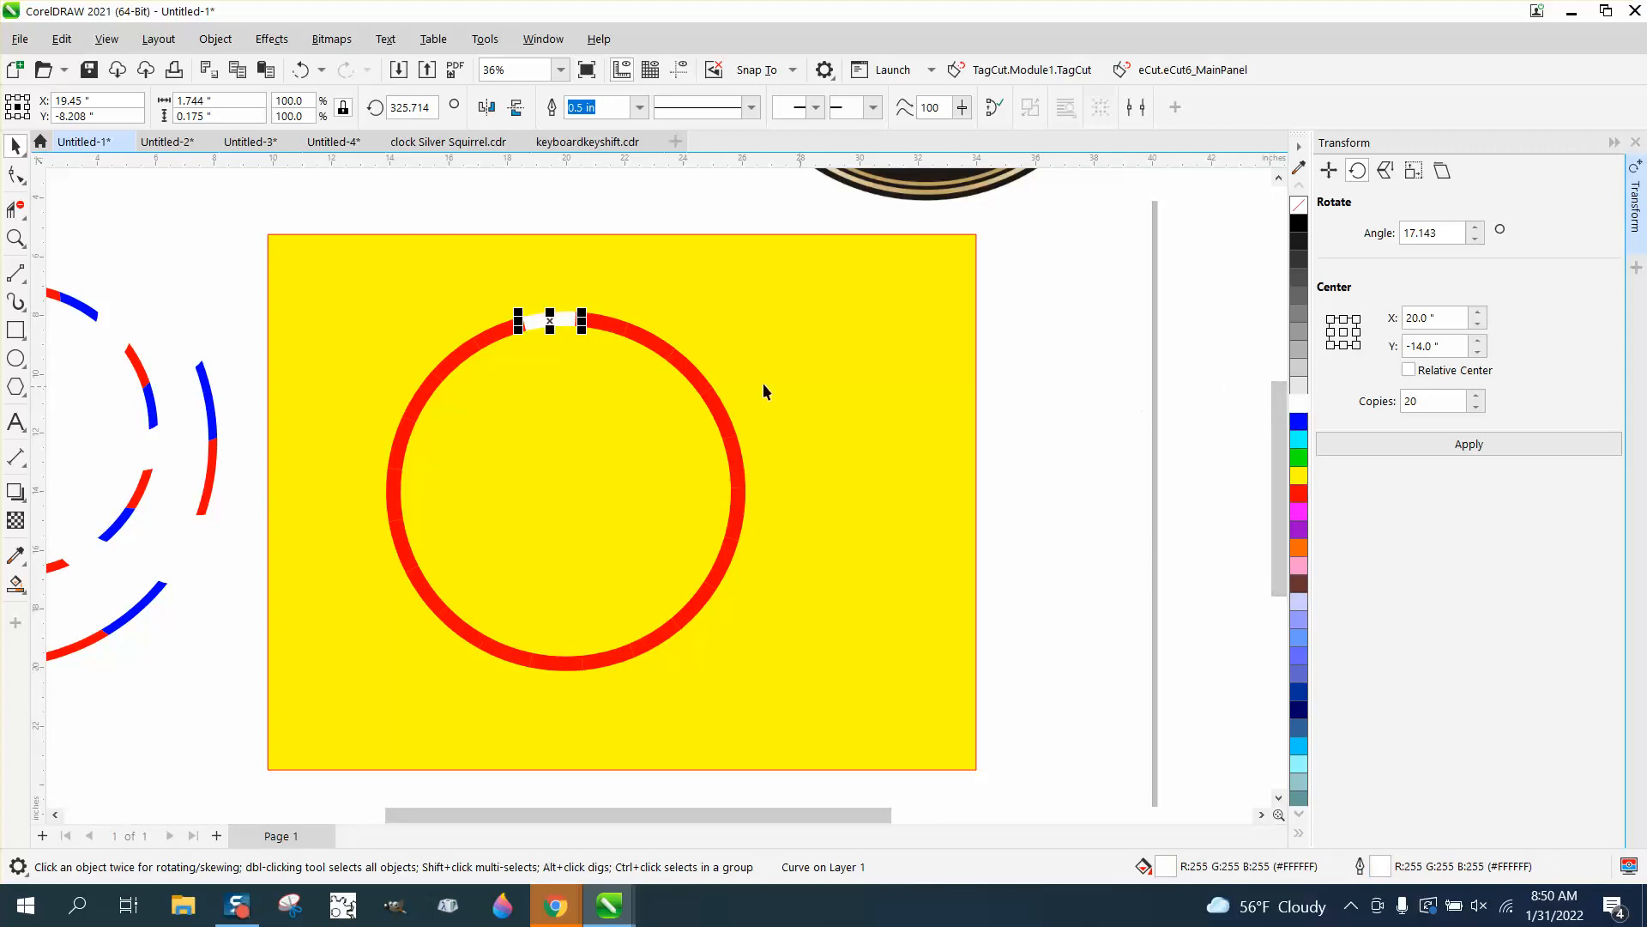
{"action": "left_click", "coordinate": [604, 333]}
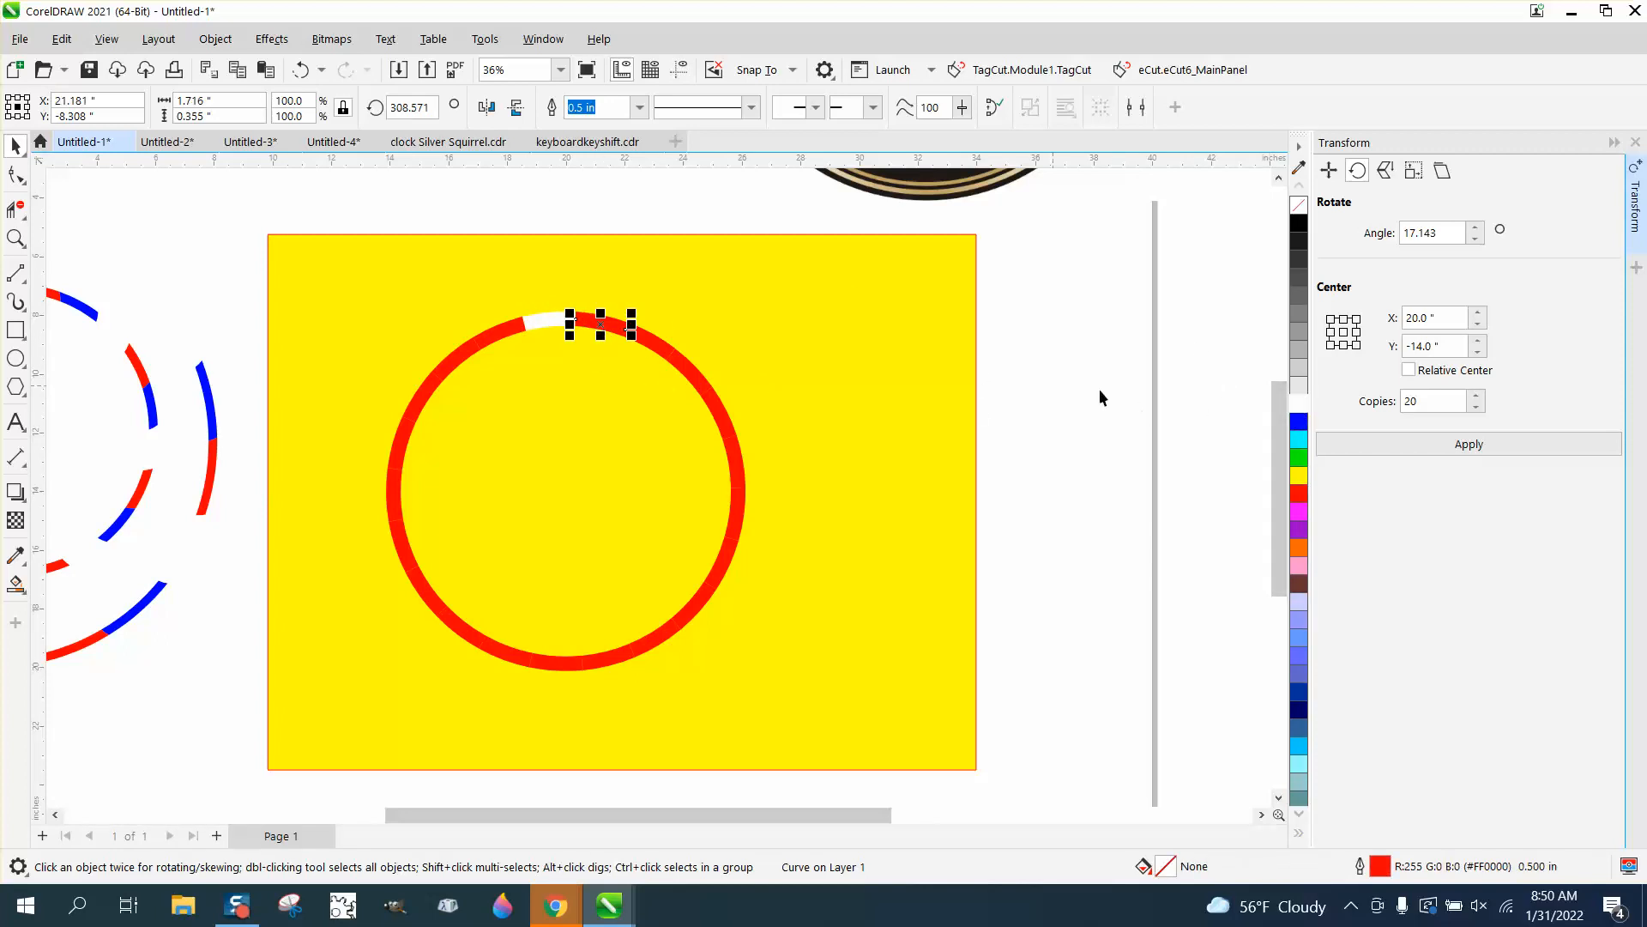
{"action": "right_click", "coordinate": [1299, 420]}
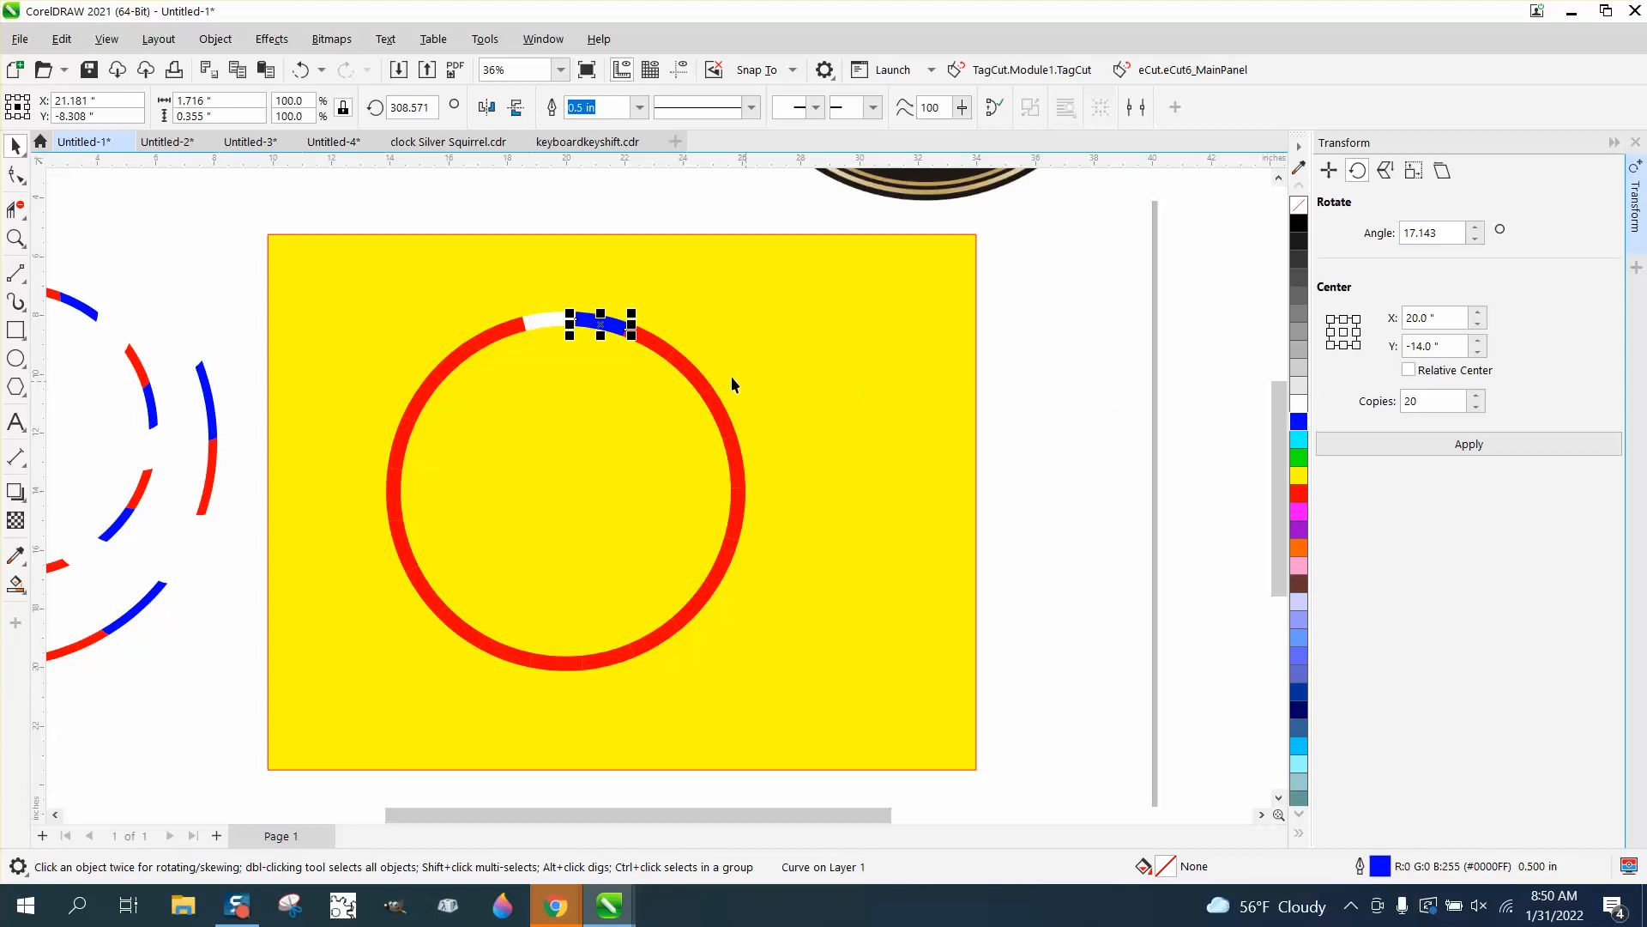
Continue clockwise down the ring's right side, leaving every third segment red and outlining the two between alternately white and blue
{"action": "left_click", "coordinate": [657, 353]}
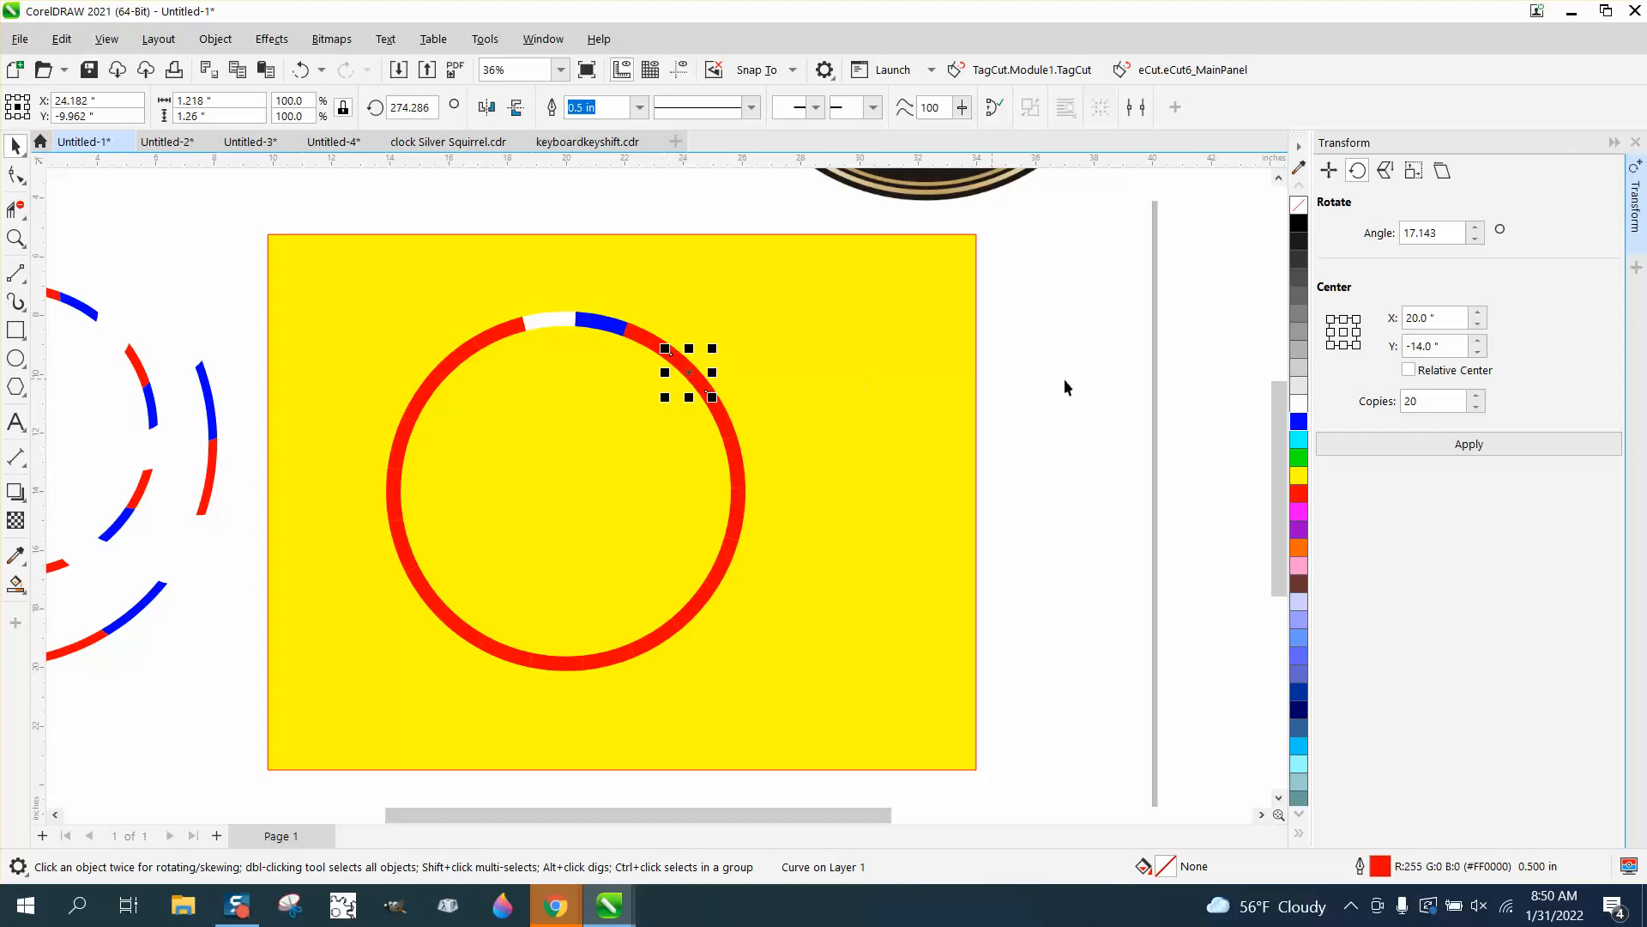
{"action": "right_click", "coordinate": [1299, 403]}
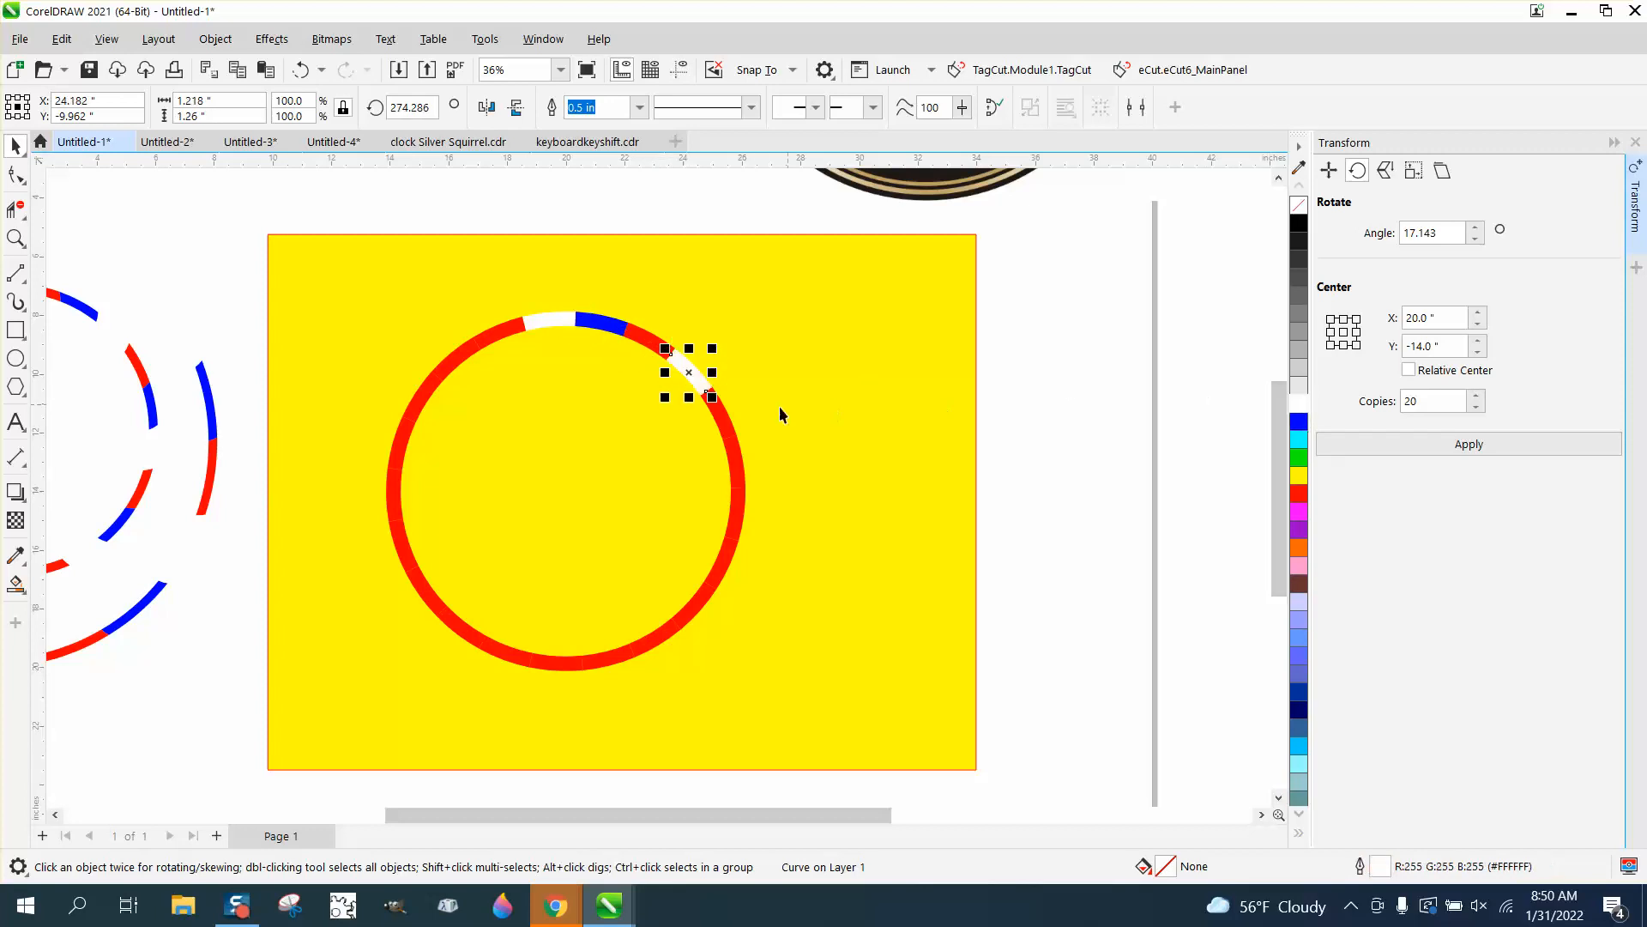
{"action": "left_click", "coordinate": [725, 416]}
{"action": "right_click", "coordinate": [1299, 421]}
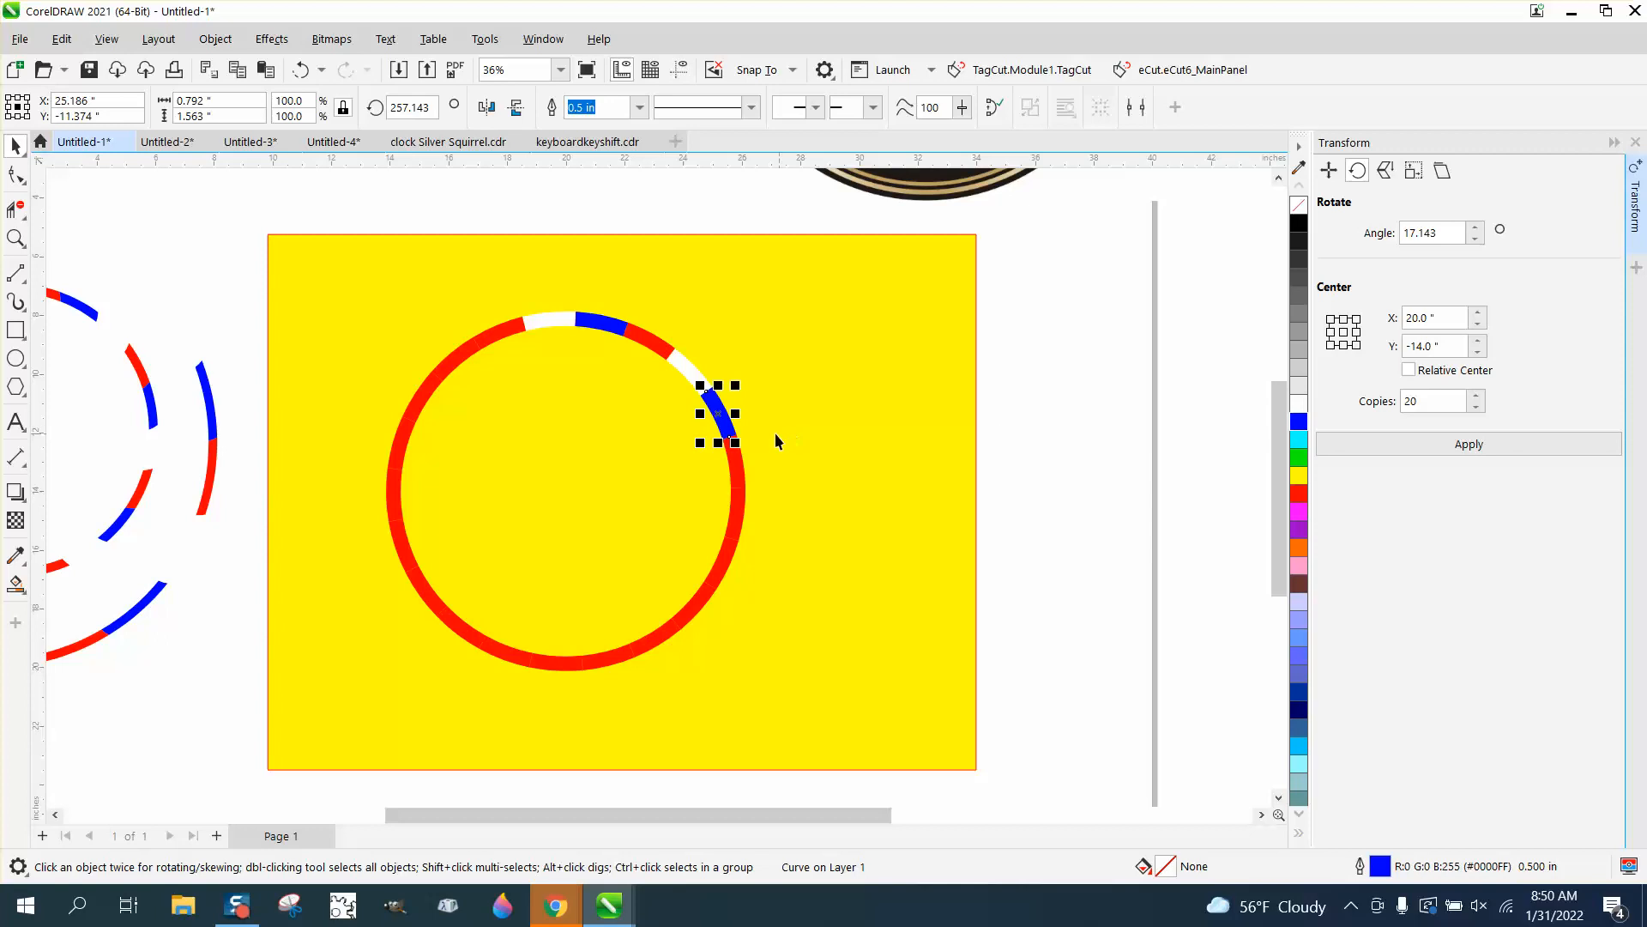
{"action": "left_click", "coordinate": [732, 460]}
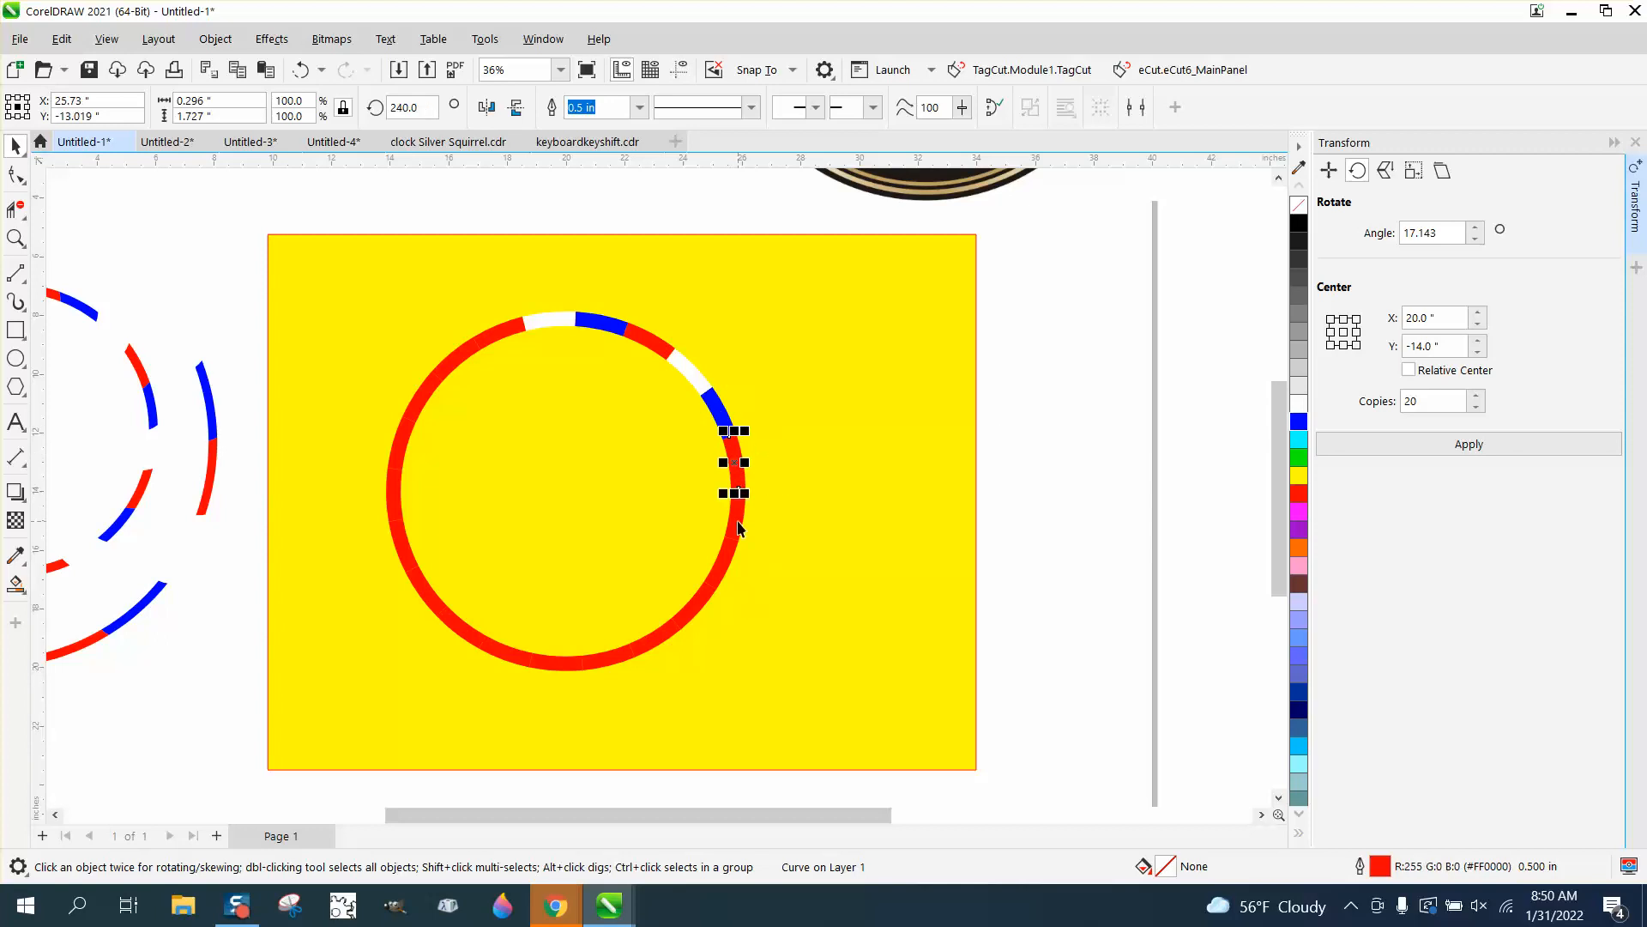
{"action": "left_click", "coordinate": [740, 522]}
{"action": "right_click", "coordinate": [1299, 404]}
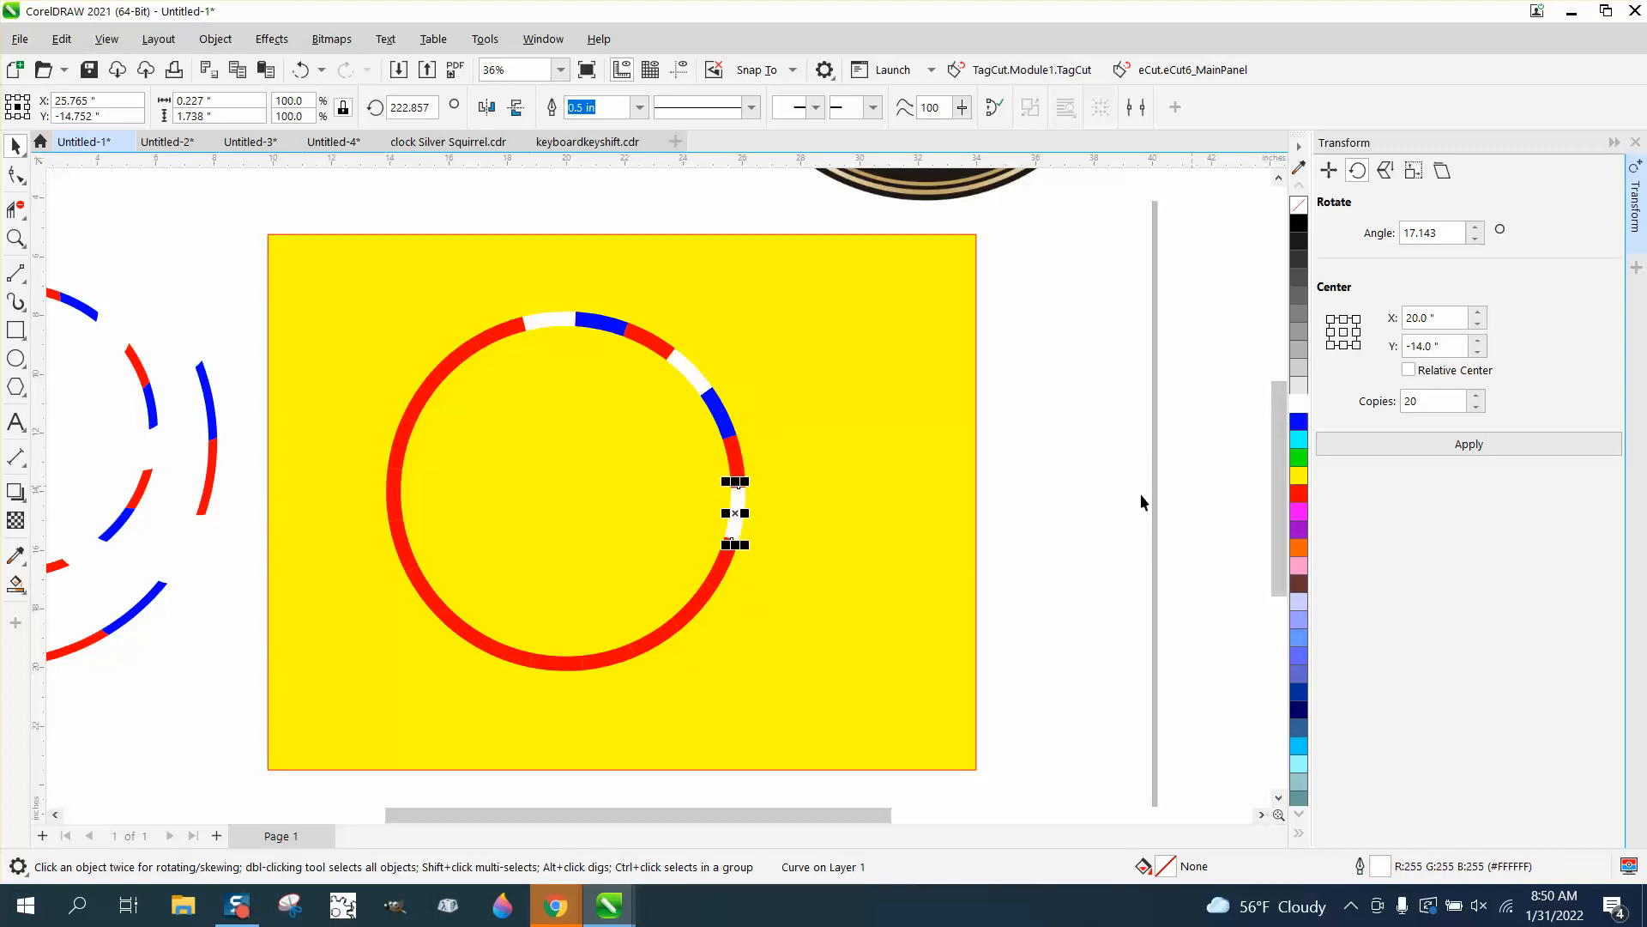
{"action": "left_click", "coordinate": [724, 566]}
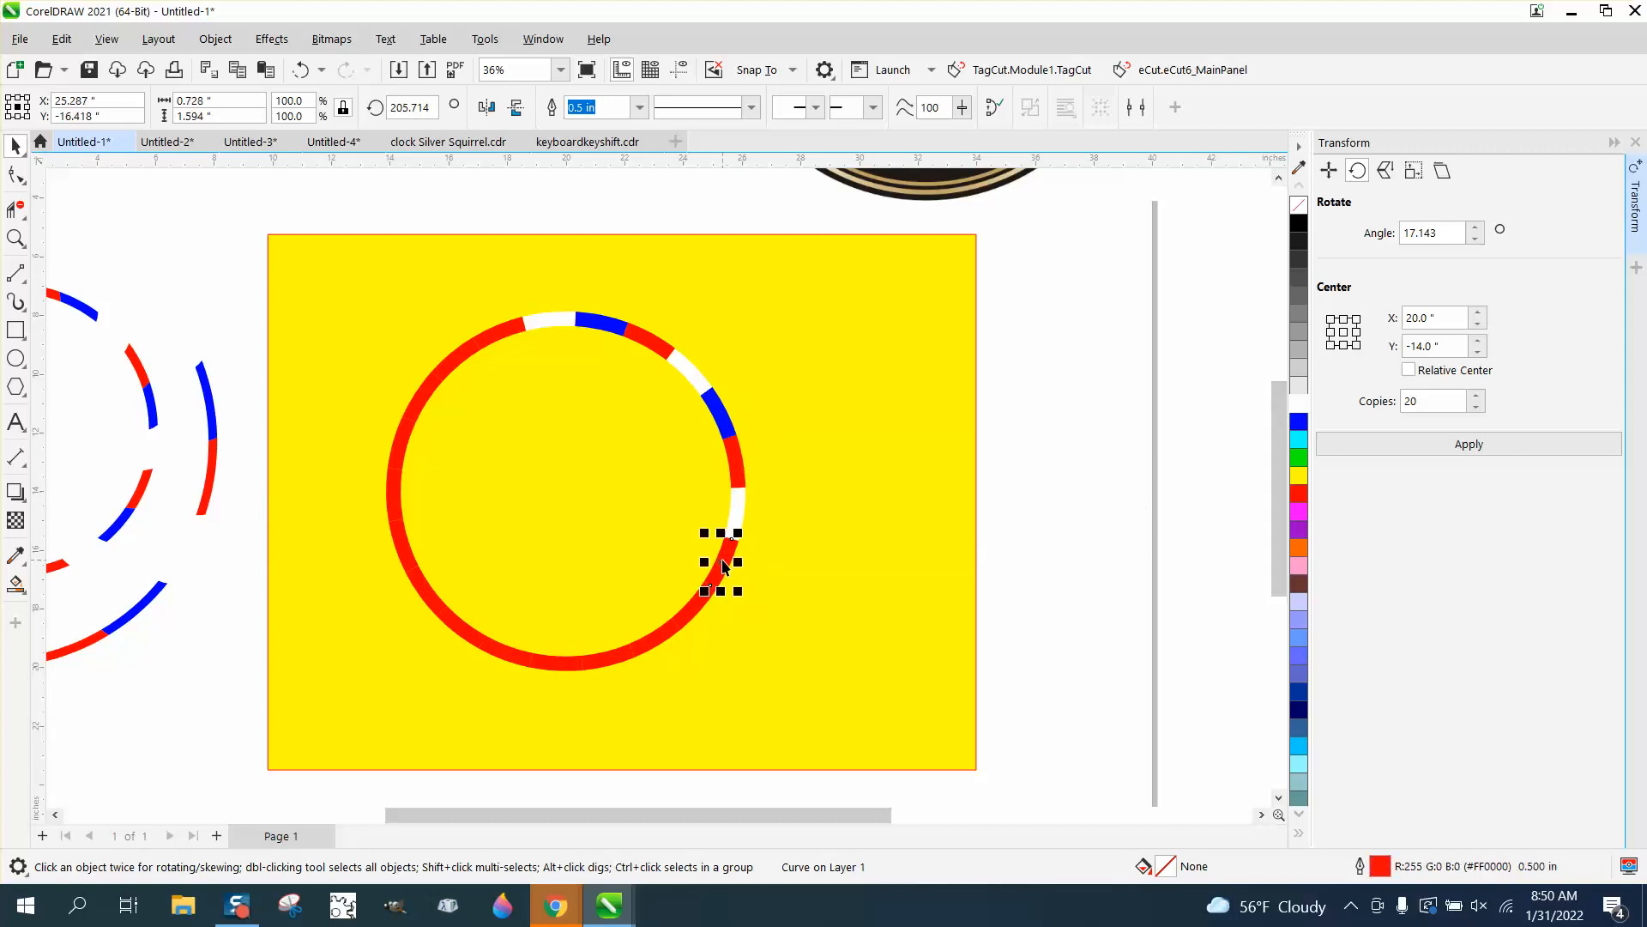
{"action": "right_click", "coordinate": [1299, 421]}
Outline two white-blue segment pairs clockwise along the ring's bottom, skipping one red segment before each pair
{"action": "left_click", "coordinate": [671, 635]}
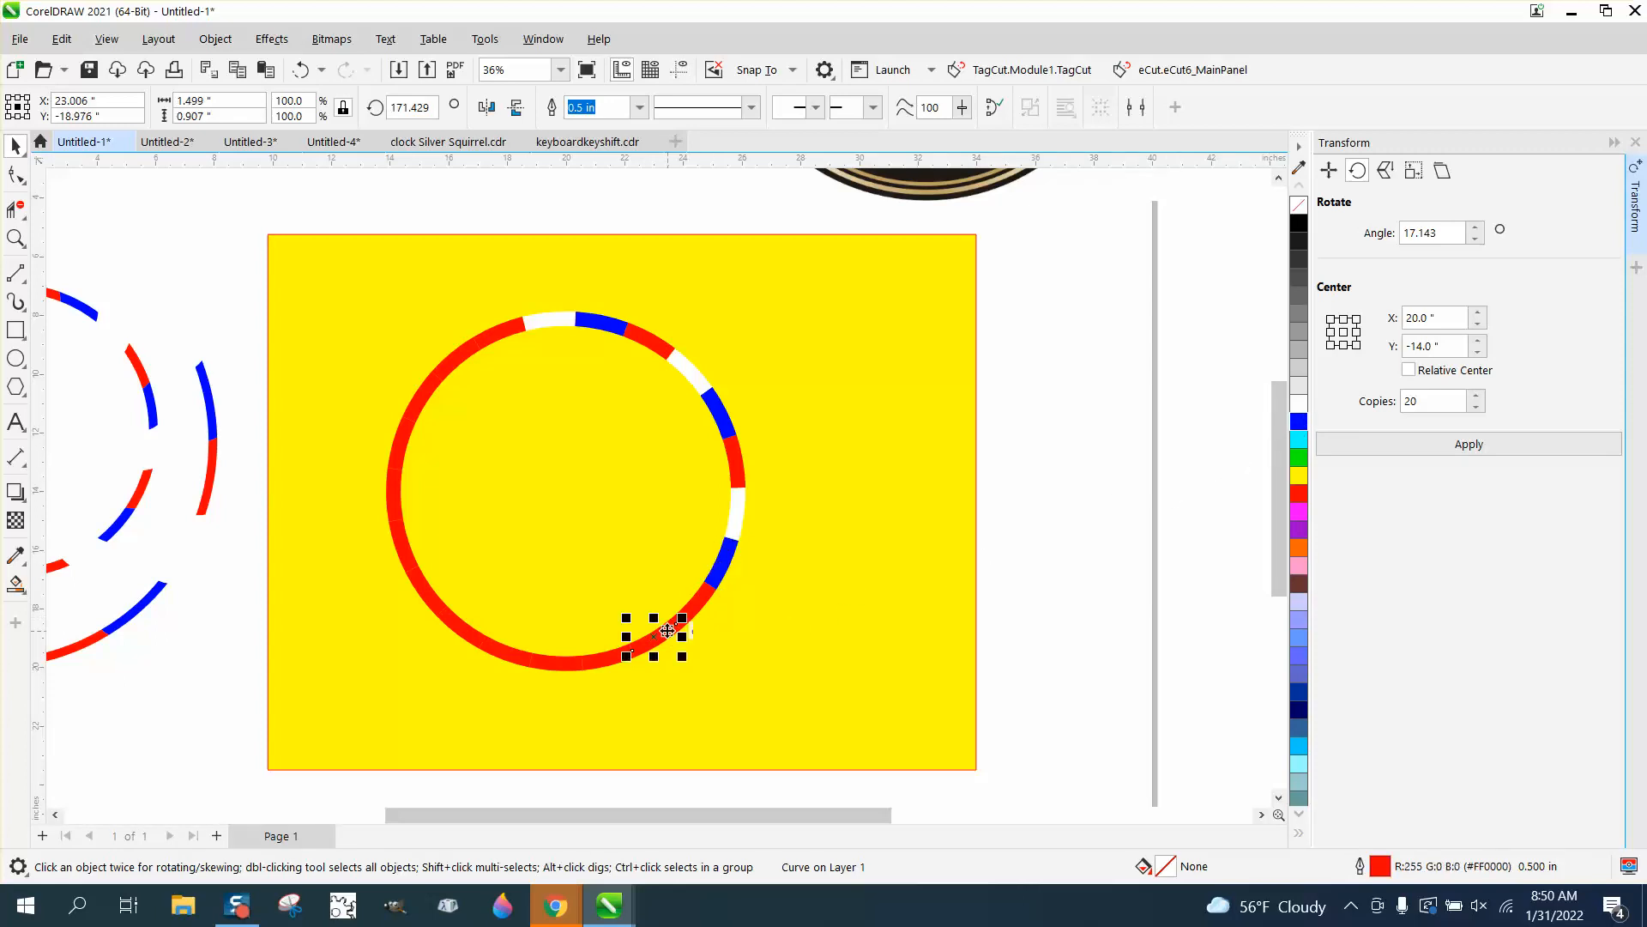
{"action": "right_click", "coordinate": [1299, 403]}
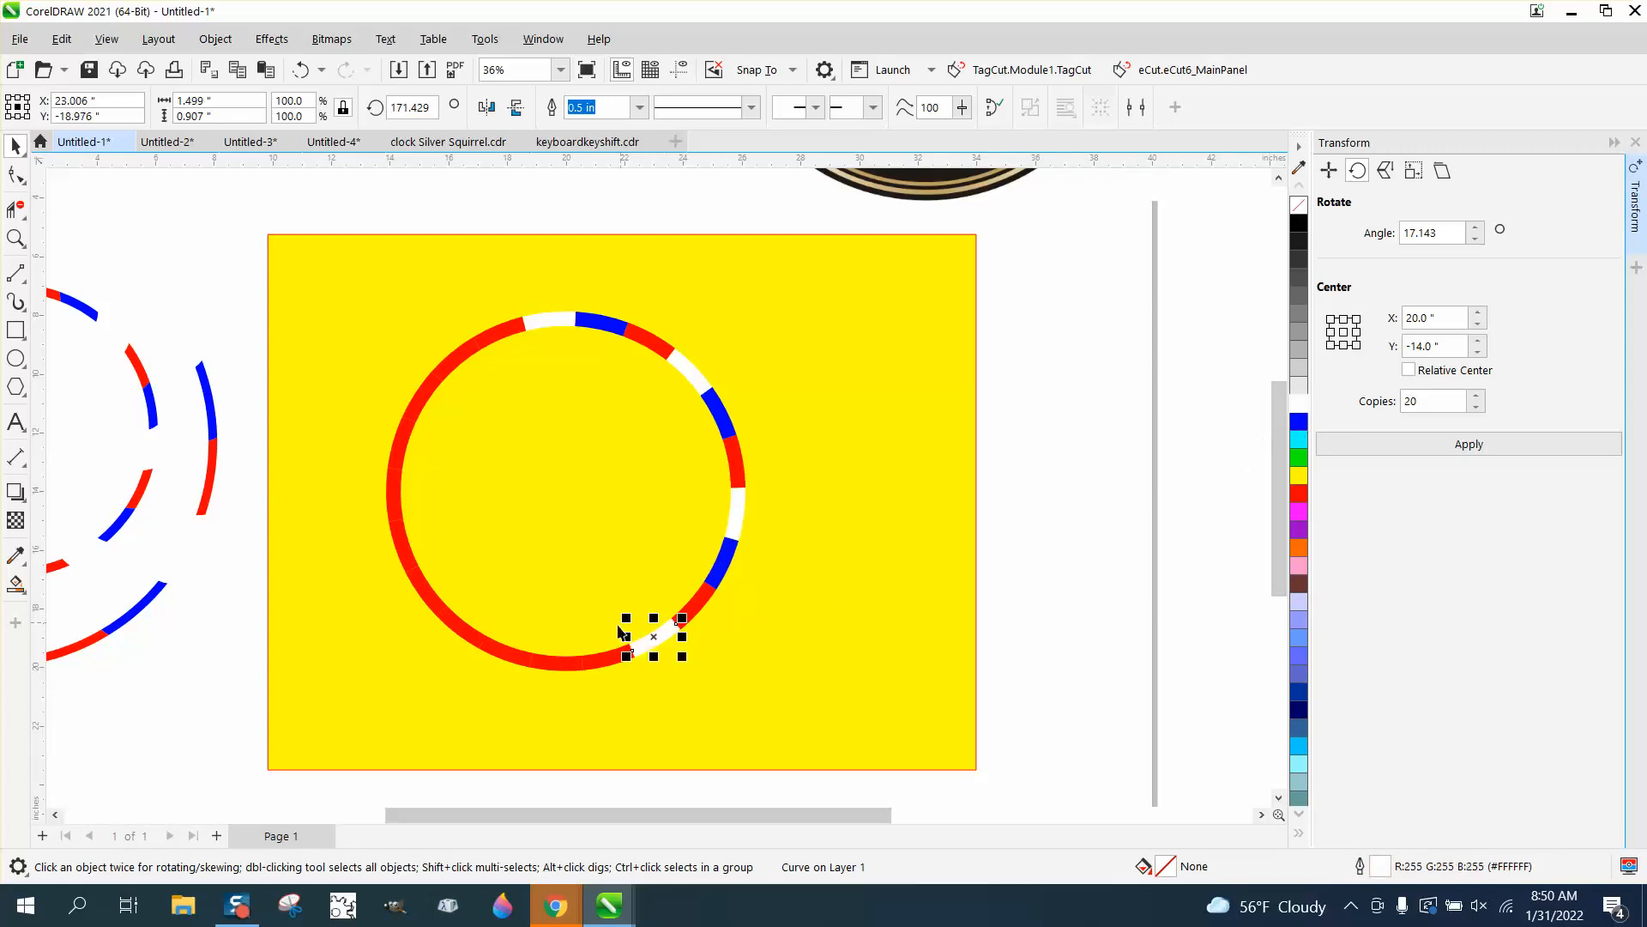
{"action": "left_click", "coordinate": [601, 658]}
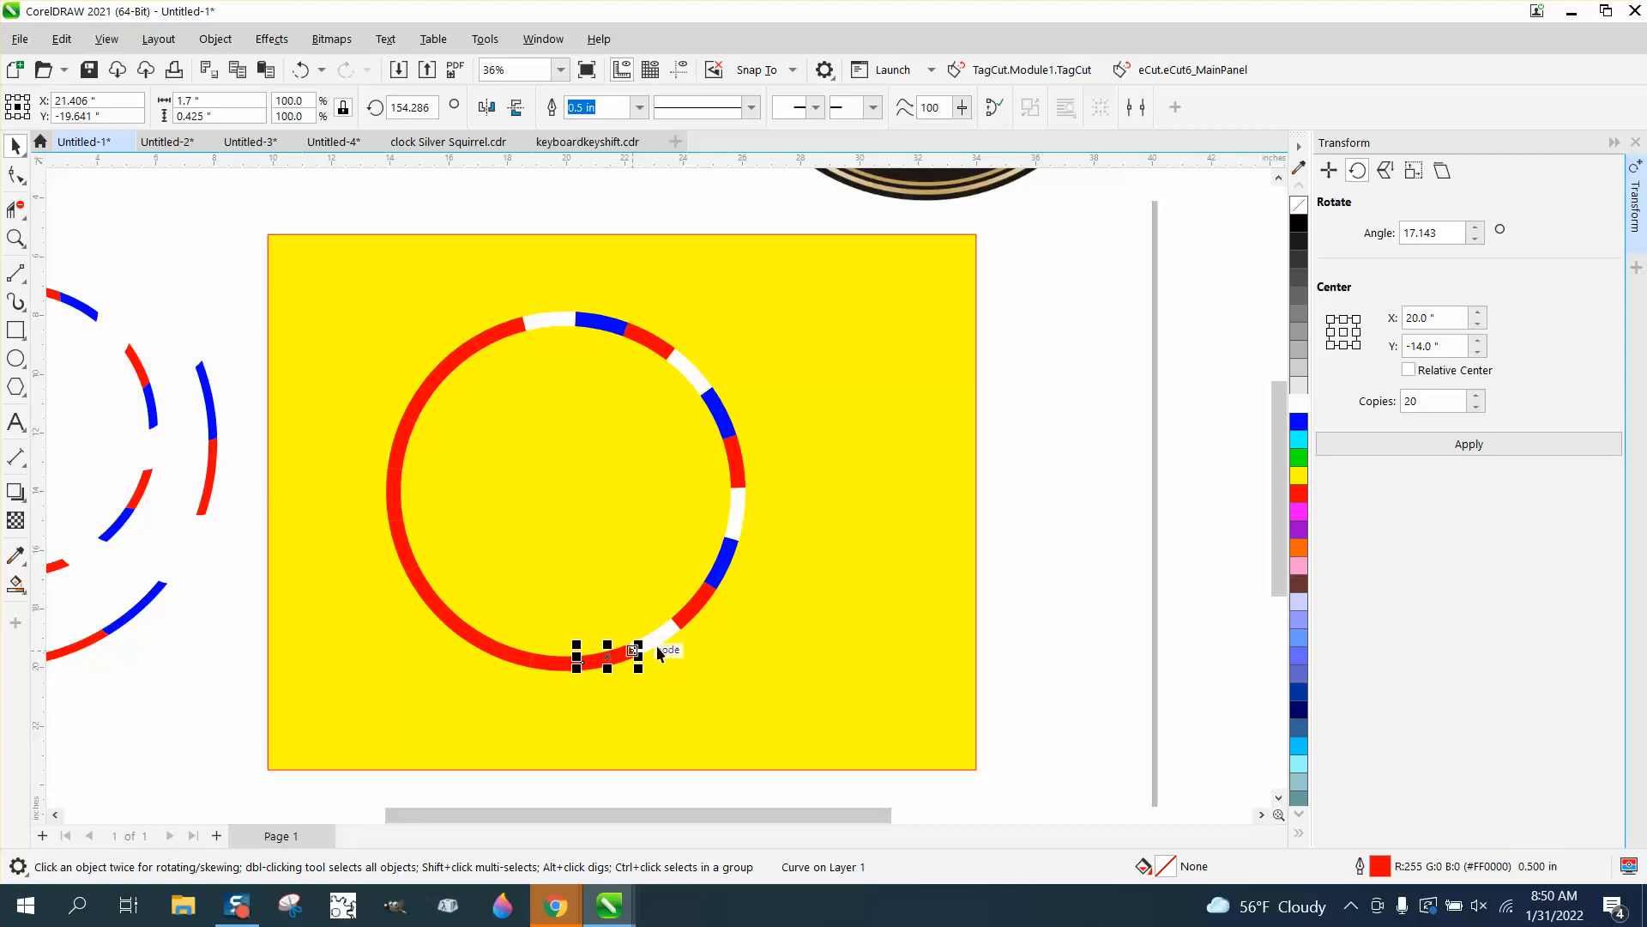
{"action": "right_click", "coordinate": [1299, 421]}
{"action": "left_click", "coordinate": [518, 659]}
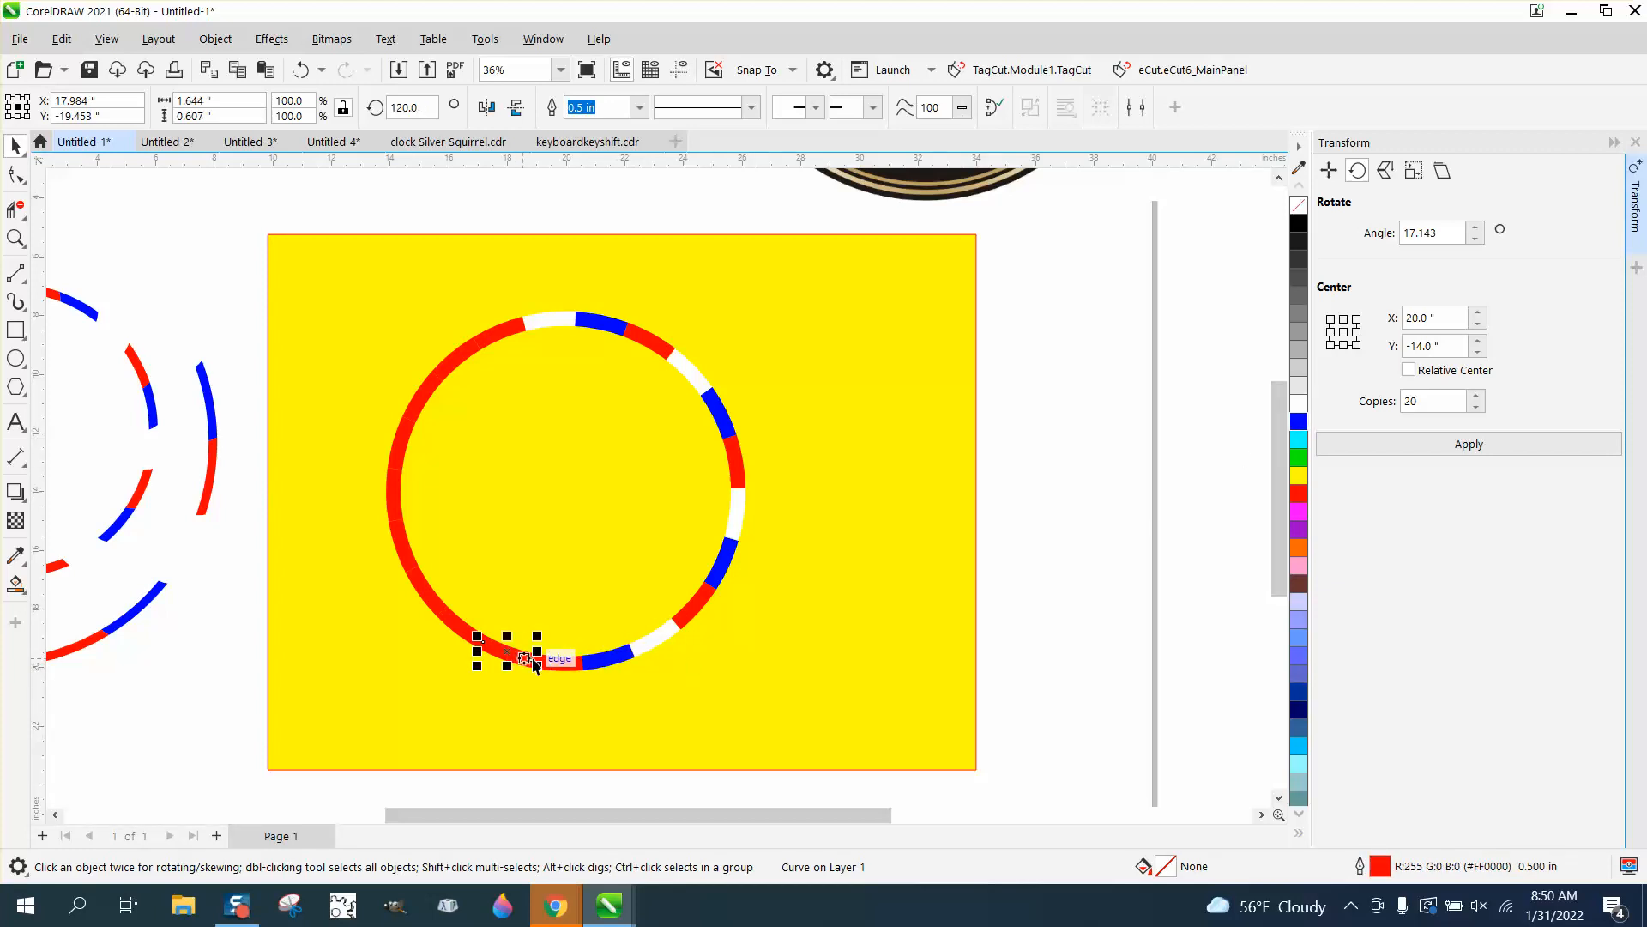
{"action": "right_click", "coordinate": [1299, 403]}
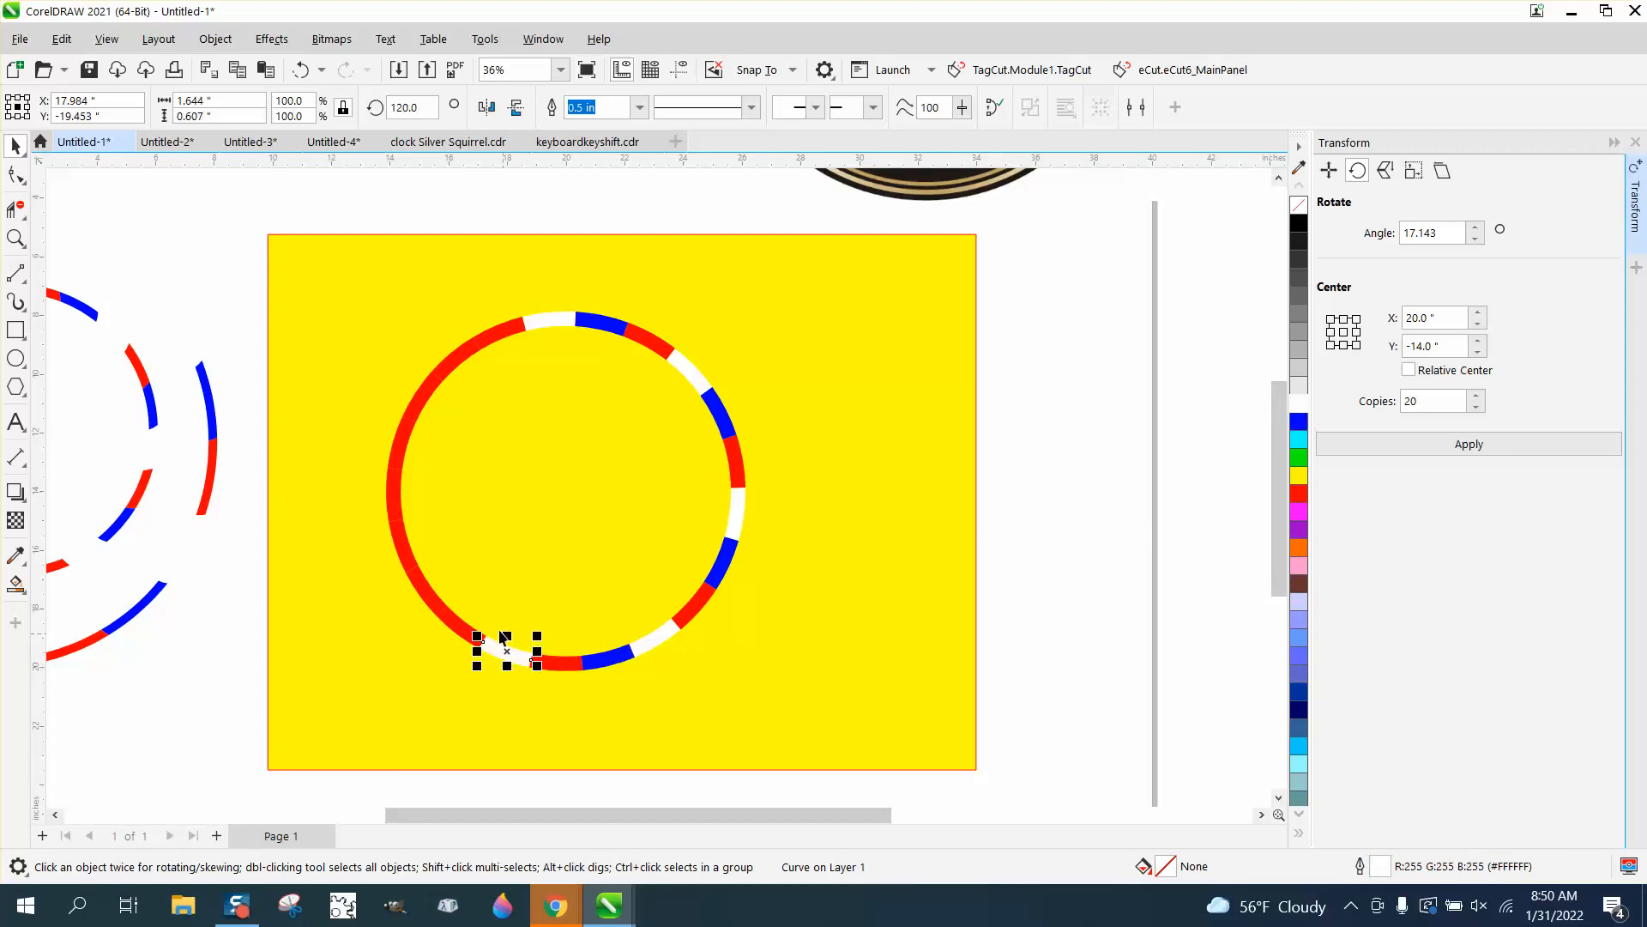
{"action": "left_click", "coordinate": [463, 627]}
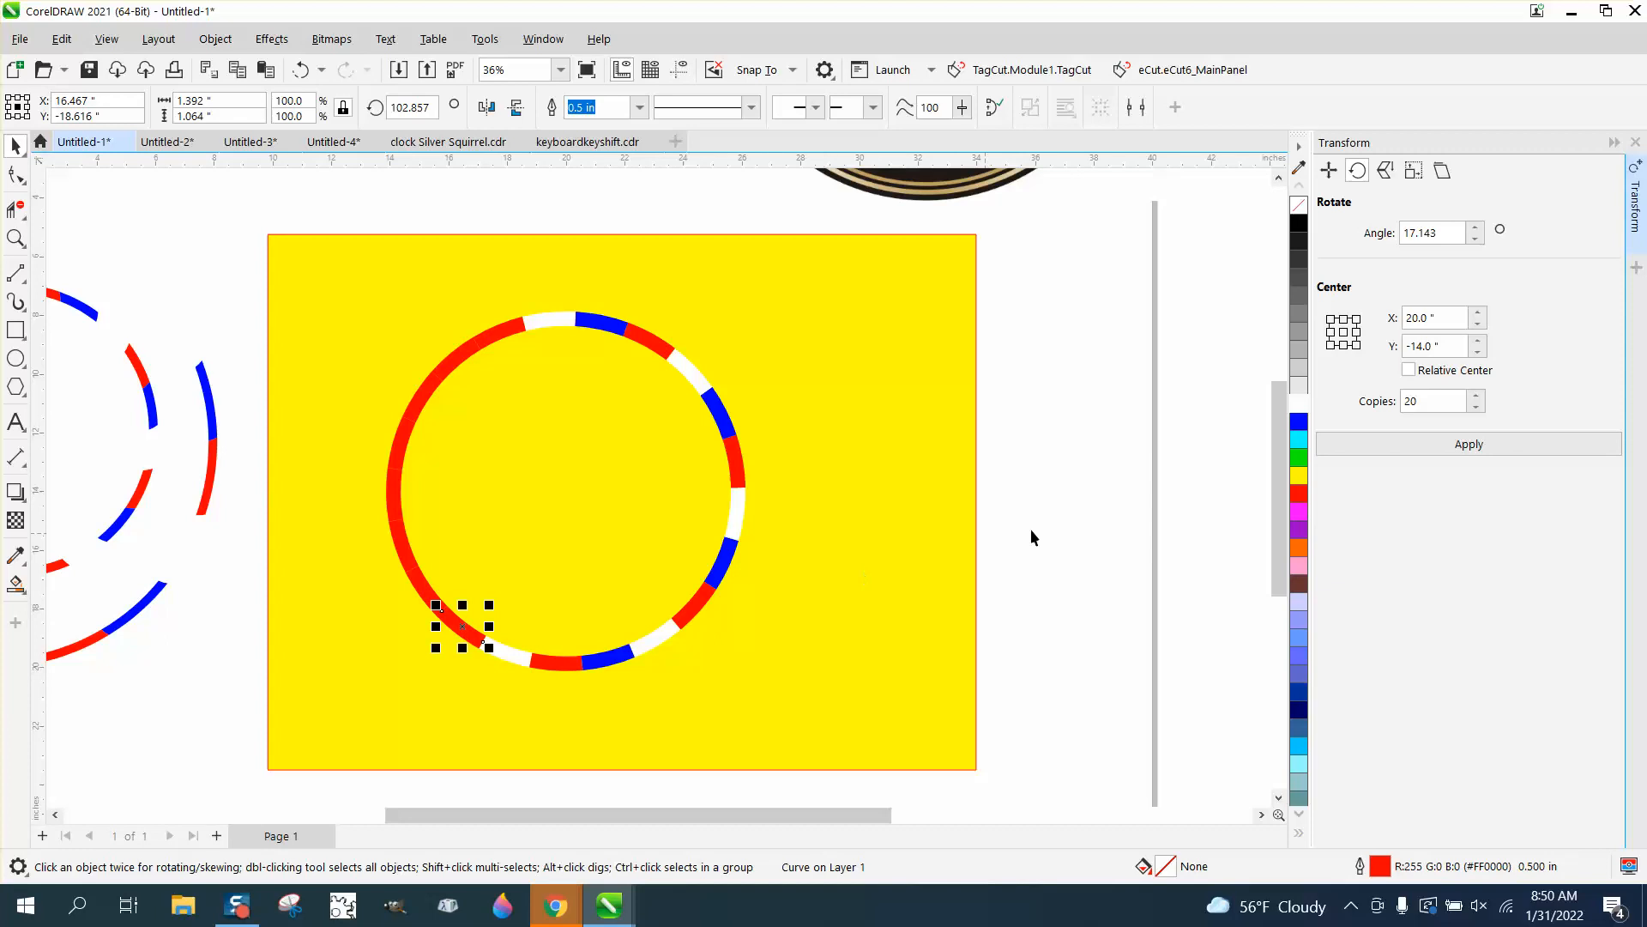
{"action": "right_click", "coordinate": [1299, 421]}
Complete the white, blue, red sequence clockwise up the ring's left side by outlining the last two white-blue segment pairs
{"action": "left_click", "coordinate": [423, 601]}
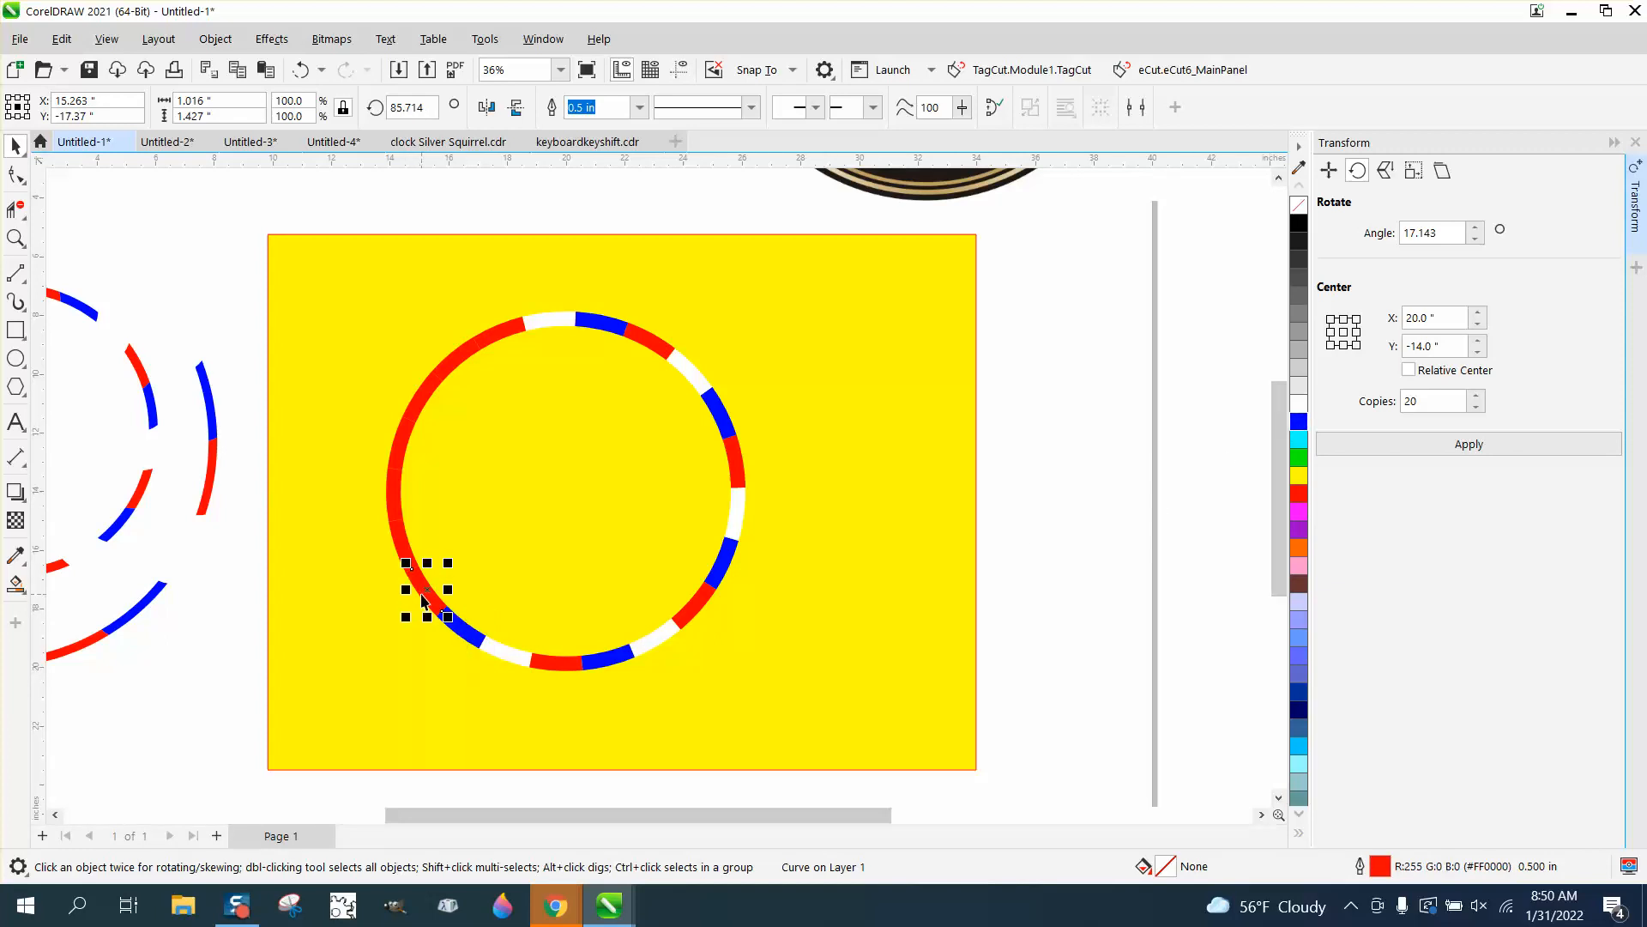
{"action": "left_click", "coordinate": [399, 545]}
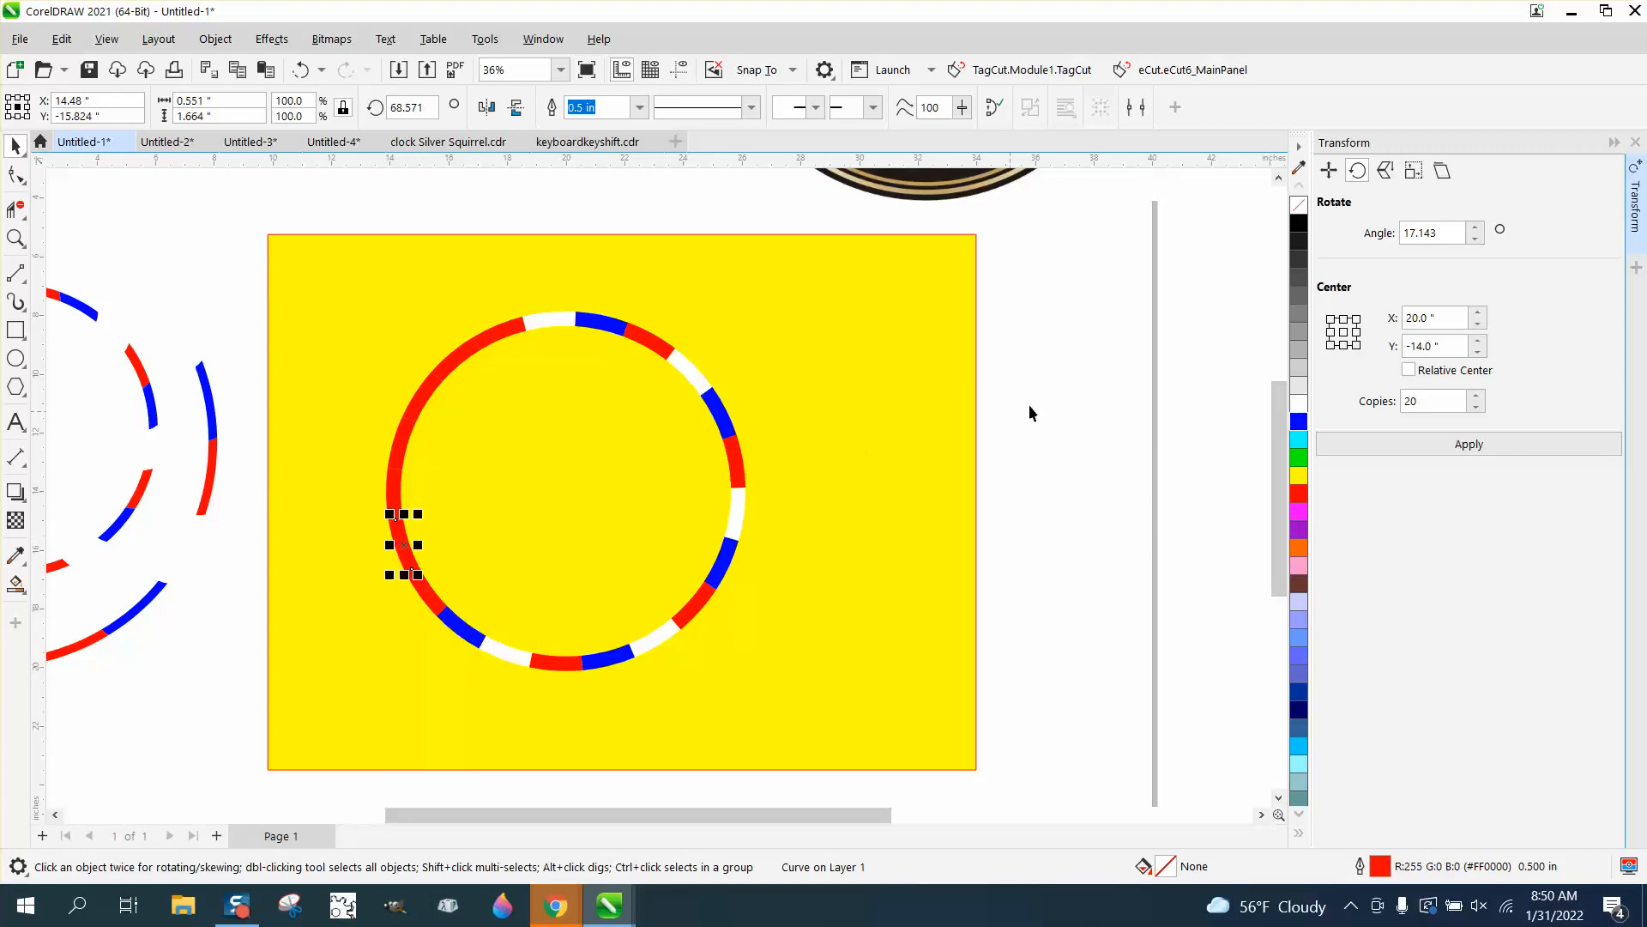
{"action": "right_click", "coordinate": [1299, 403]}
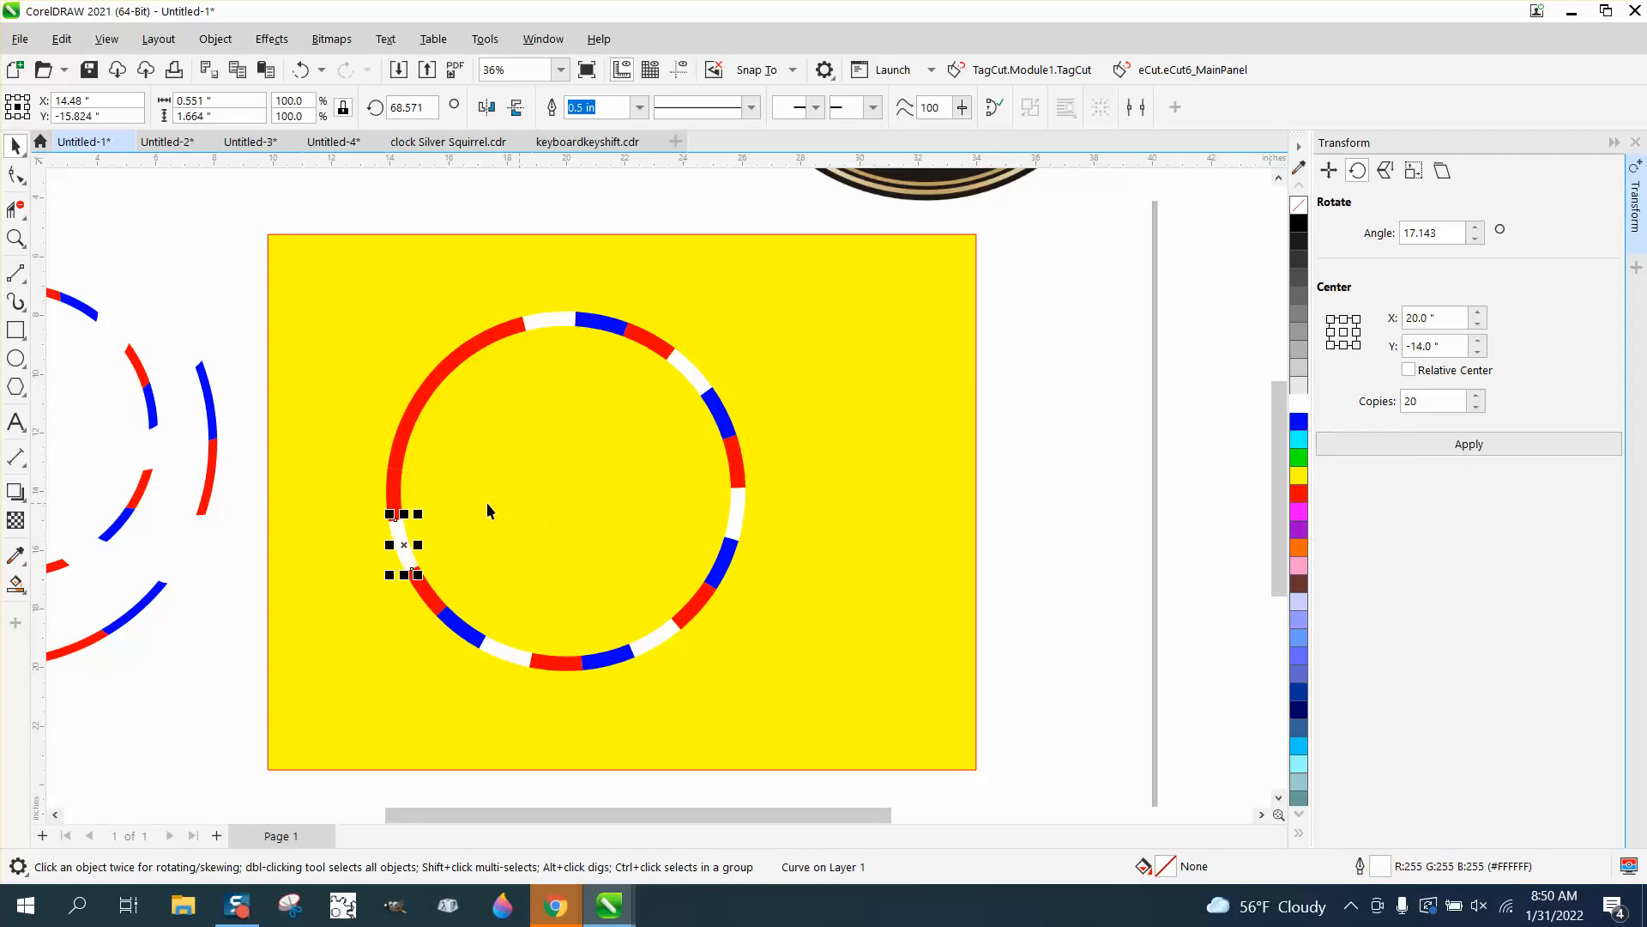
{"action": "left_click", "coordinate": [396, 499]}
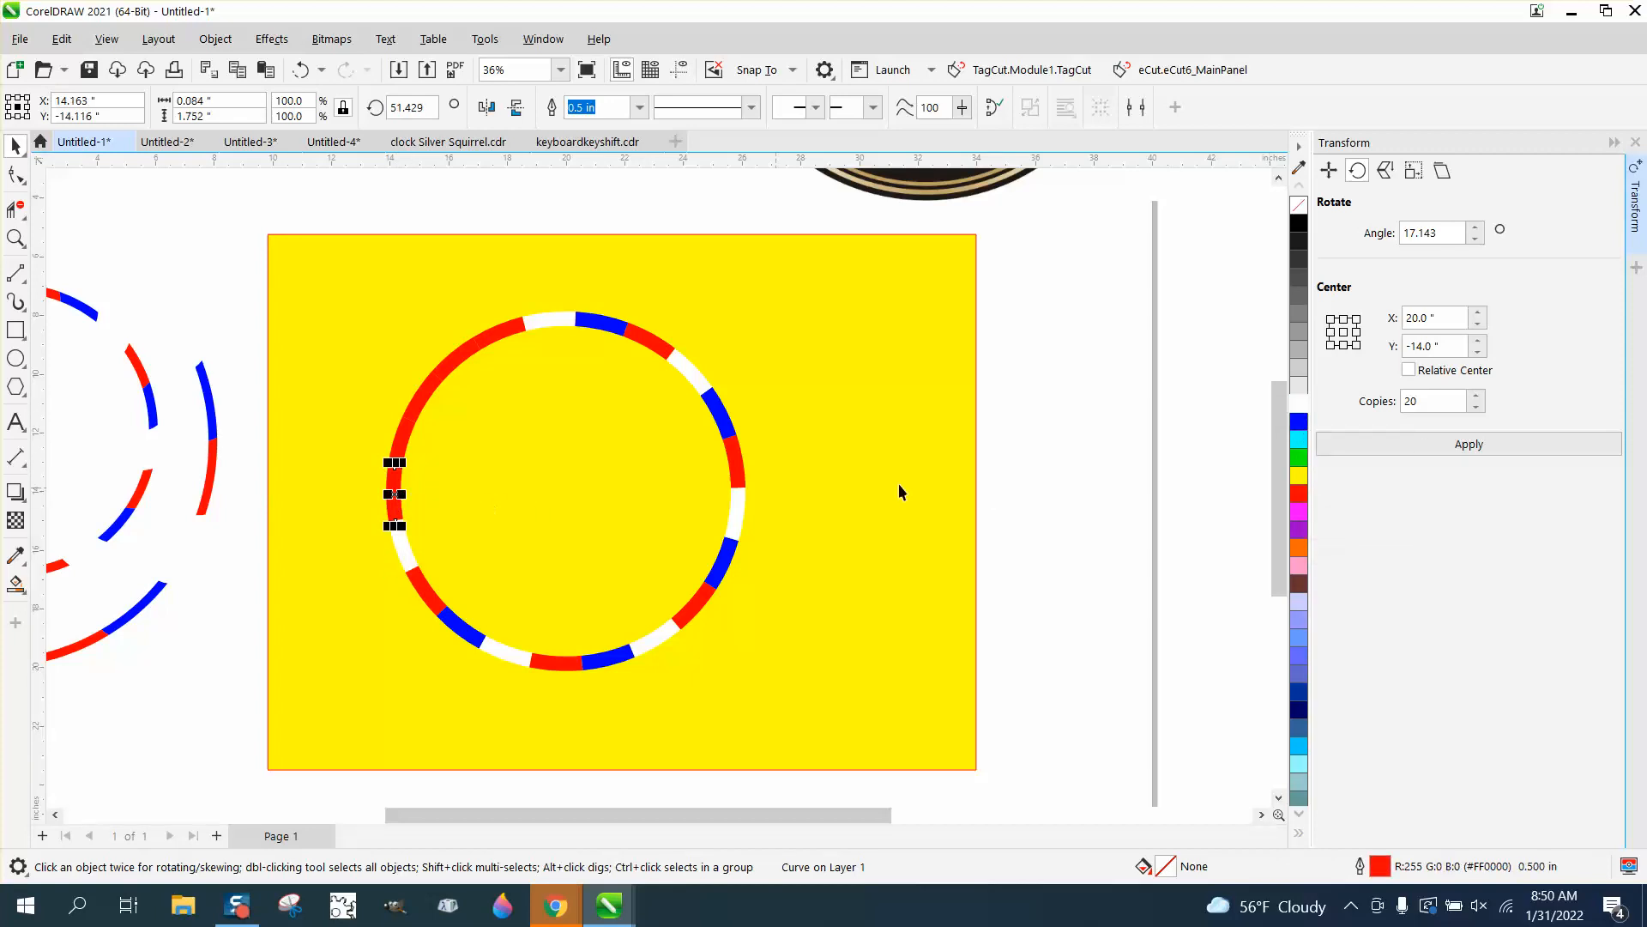
{"action": "right_click", "coordinate": [1299, 420]}
{"action": "left_click", "coordinate": [422, 410]}
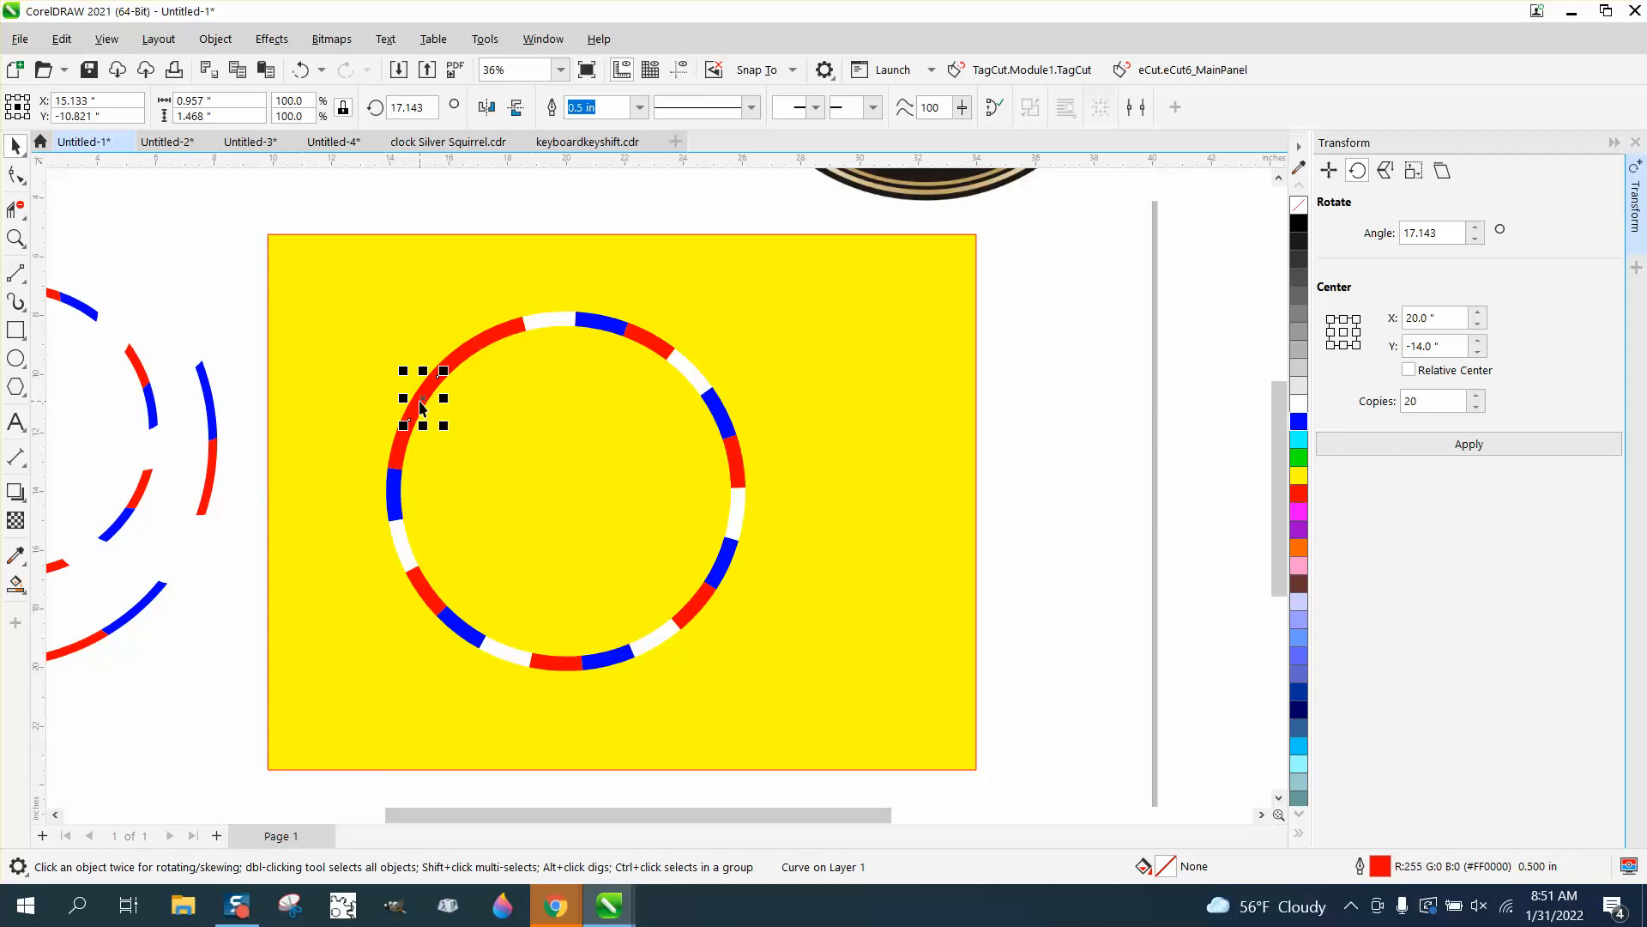
{"action": "right_click", "coordinate": [1299, 403]}
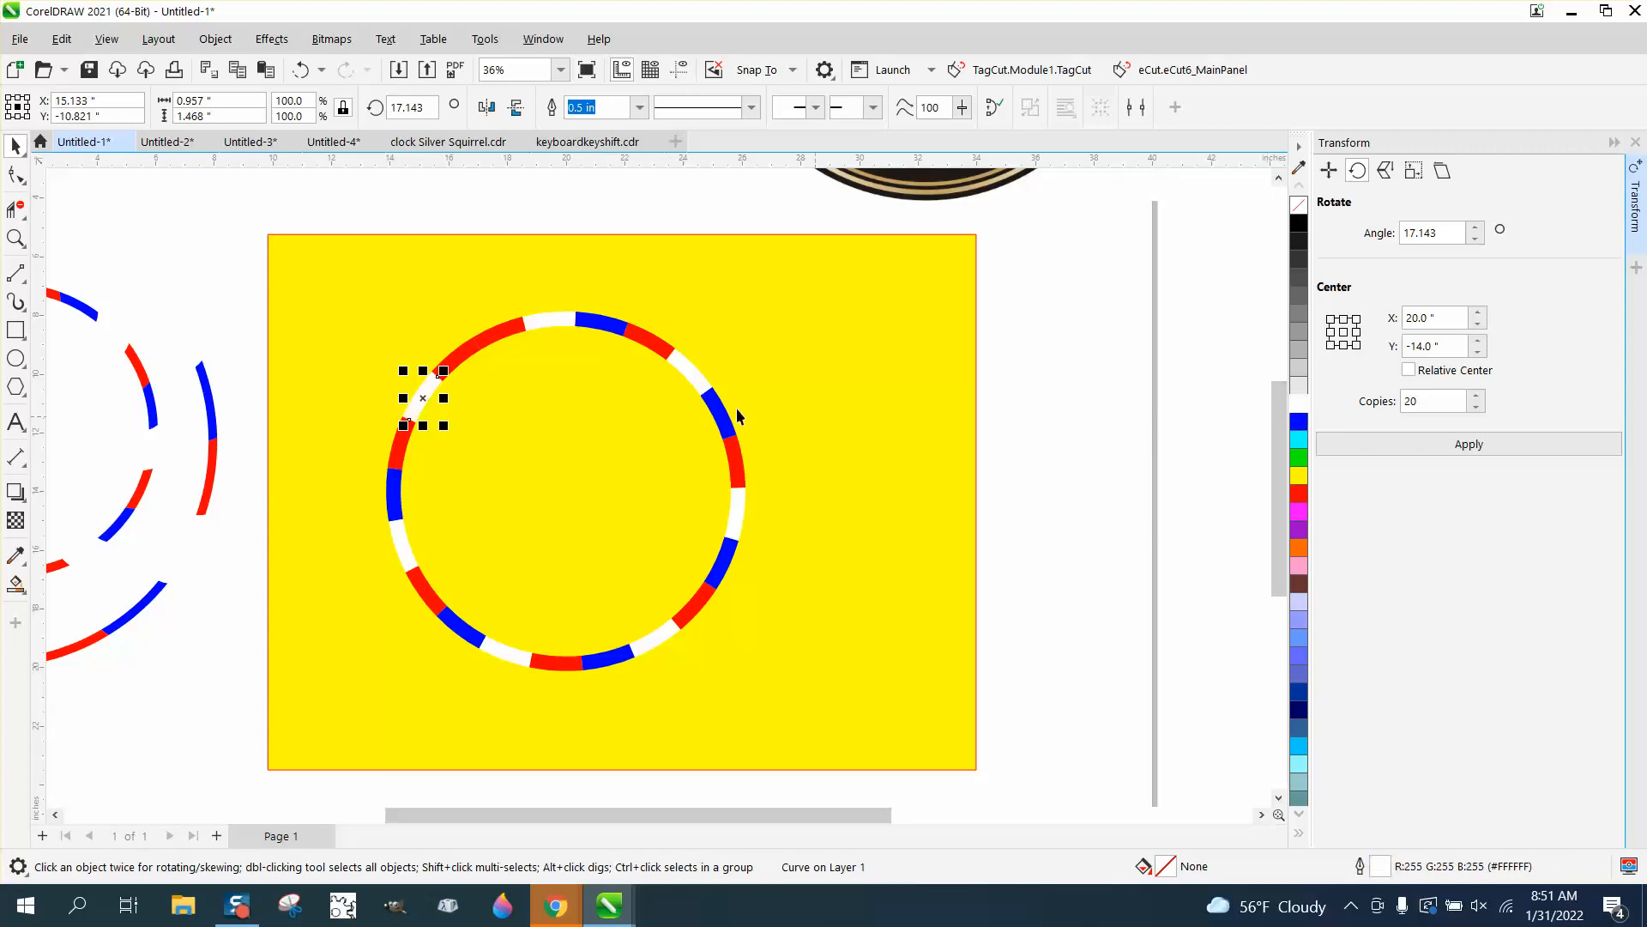
{"action": "left_click", "coordinate": [461, 361]}
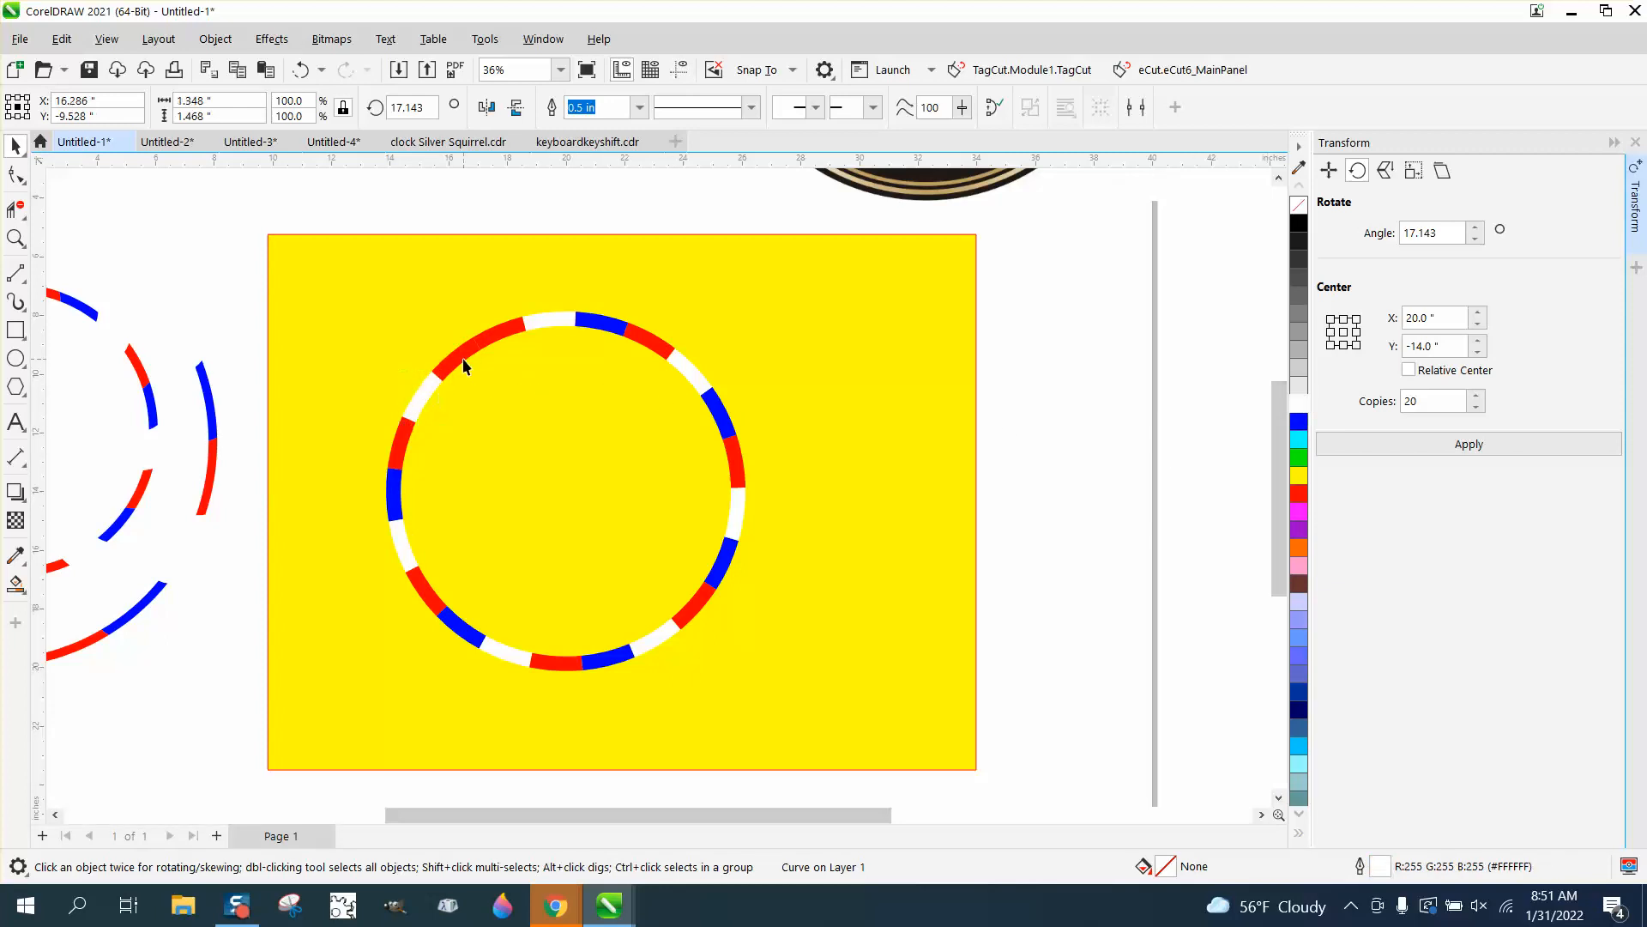
{"action": "right_click", "coordinate": [1301, 424]}
{"action": "left_click", "coordinate": [215, 247]}
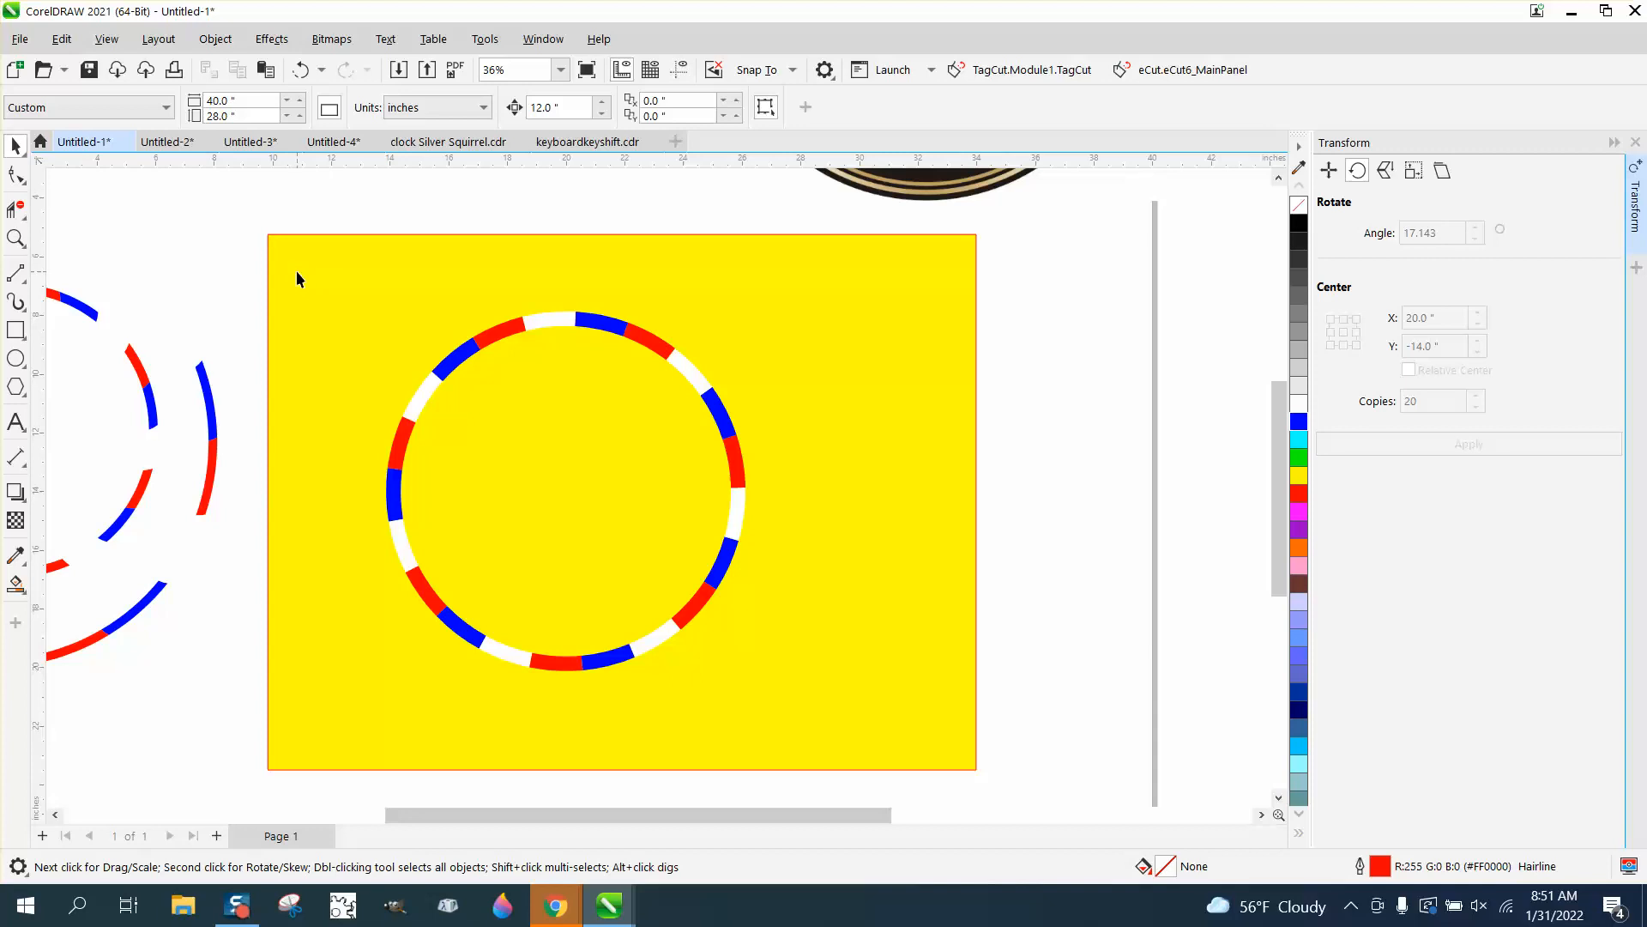
Draw four crossing slanted lines above the yellow rectangle that enclose a diamond, spanning about 5.3 by 3.7 inches overall
{"action": "key", "text": "z"}
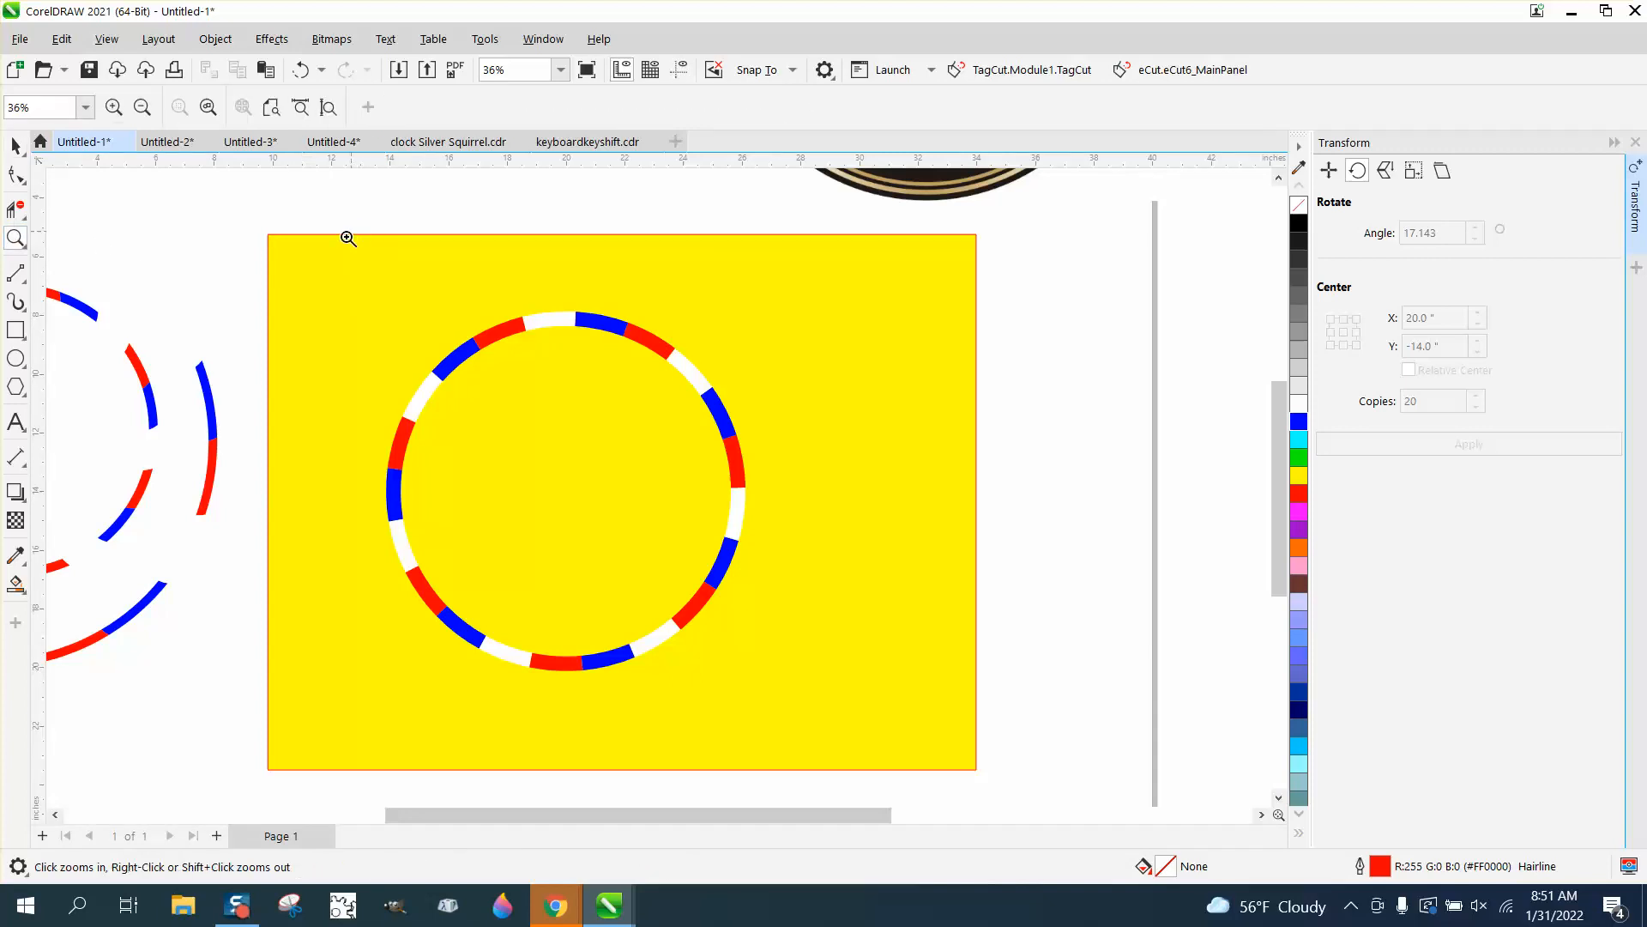
{"action": "left_click_drag", "start_coordinate": [815, 643], "coordinate": [858, 695]}
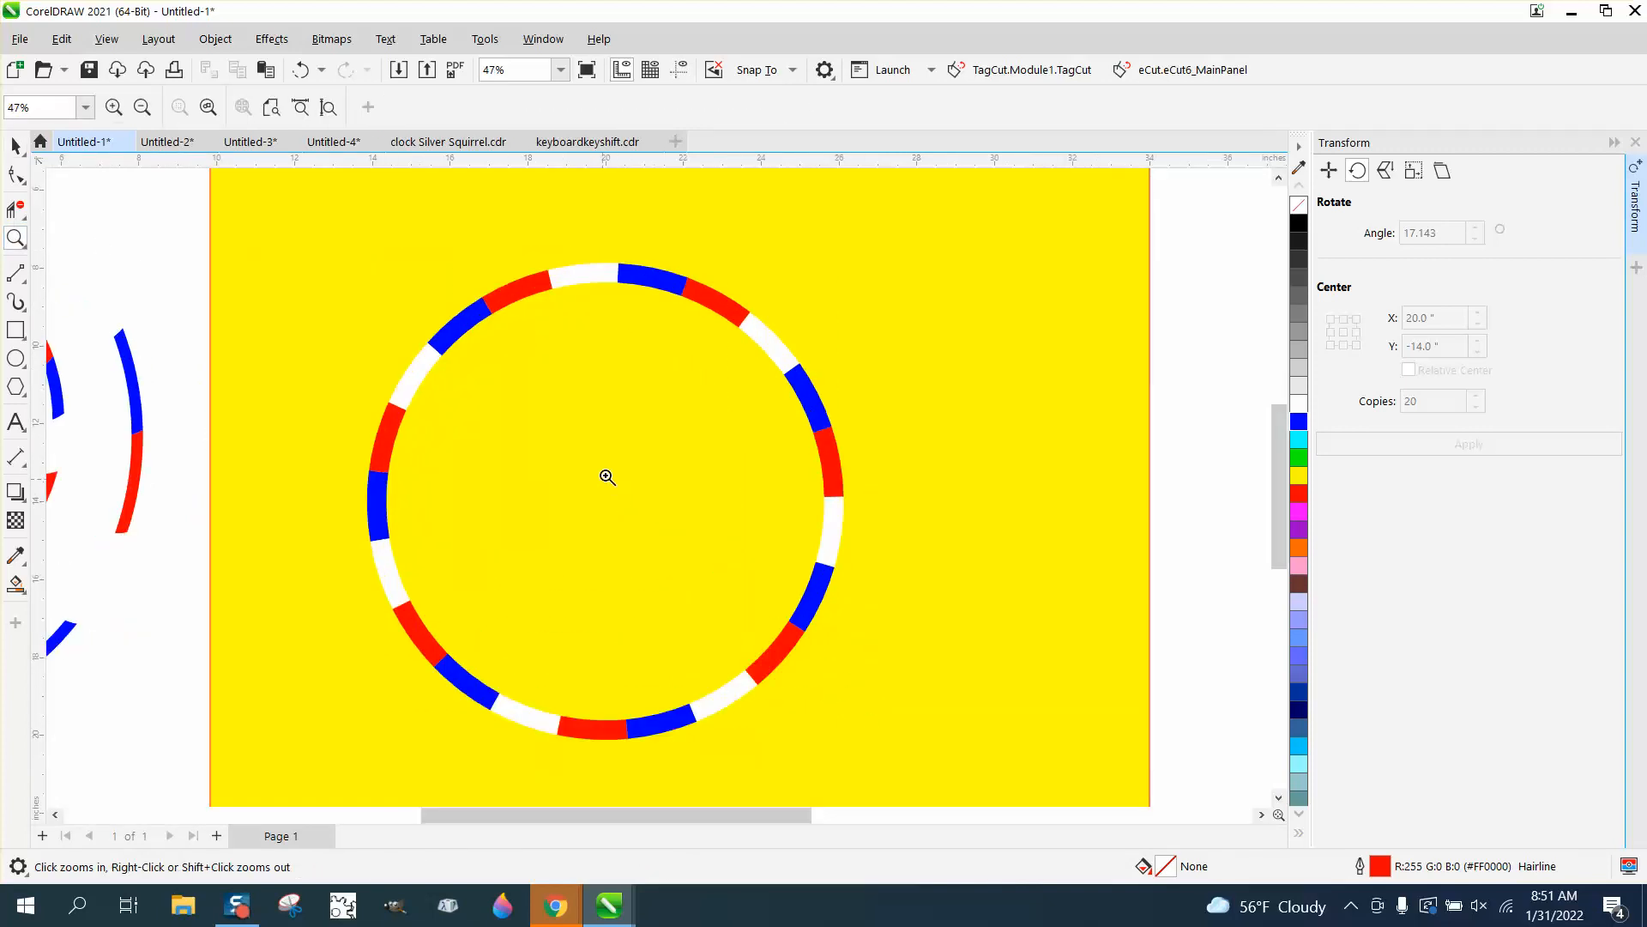
{"action": "scroll", "coordinate": [485, 452], "scroll_direction": "down", "scroll_amount": 4}
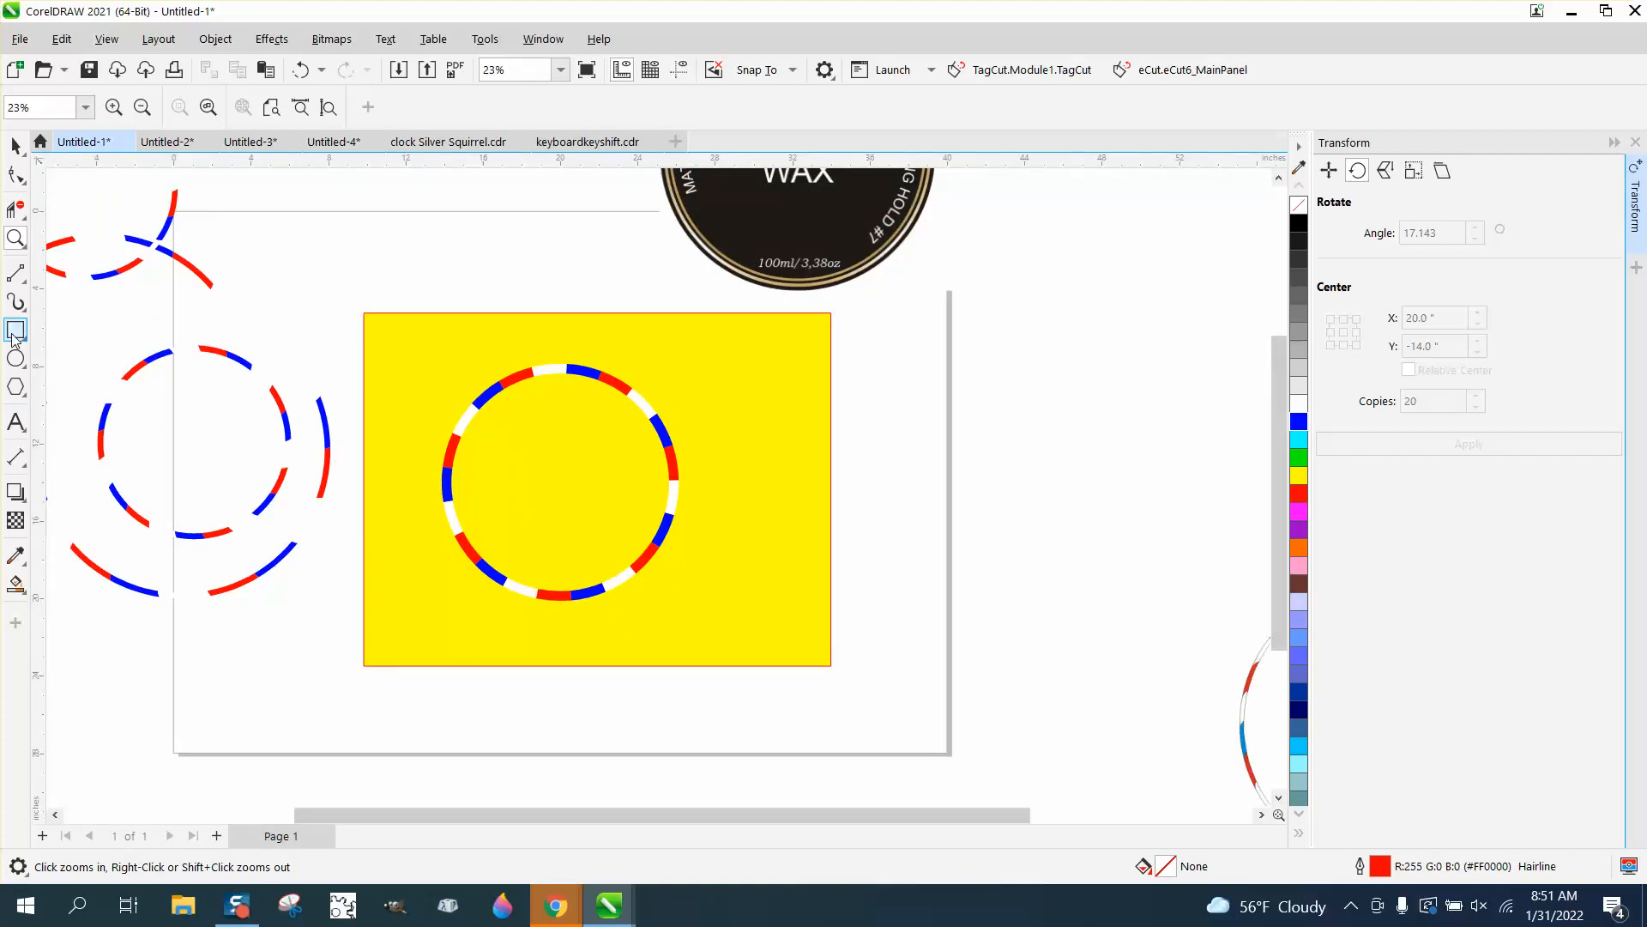
{"action": "left_click", "coordinate": [15, 273]}
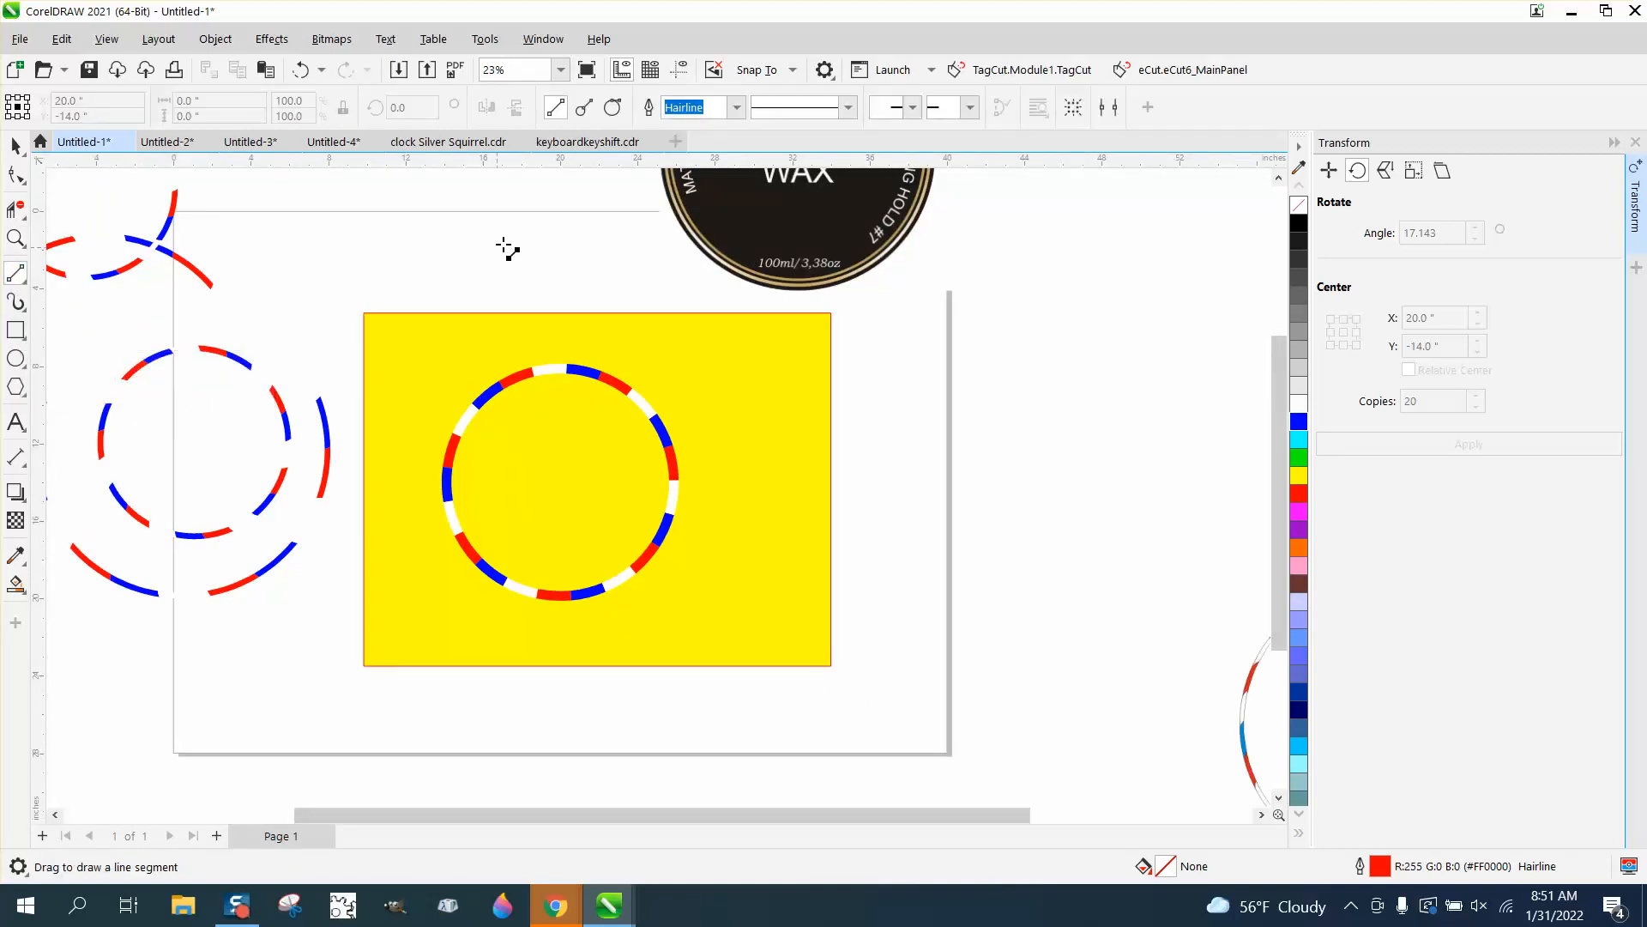
{"action": "left_click_drag", "start_coordinate": [499, 225], "coordinate": [413, 274]}
{"action": "left_click_drag", "start_coordinate": [517, 250], "coordinate": [435, 298]}
{"action": "mouse_move", "coordinate": [417, 240]}
{"action": "left_mouse_down"}
{"action": "mouse_move", "coordinate": [483, 296]}
{"action": "mouse_move", "coordinate": [516, 284]}
{"action": "left_mouse_up"}
Trim all line ends outside the crossings with Virtual Segment Delete, leaving a diamond about 2.8 by 2 inches
{"action": "left_click", "coordinate": [16, 146]}
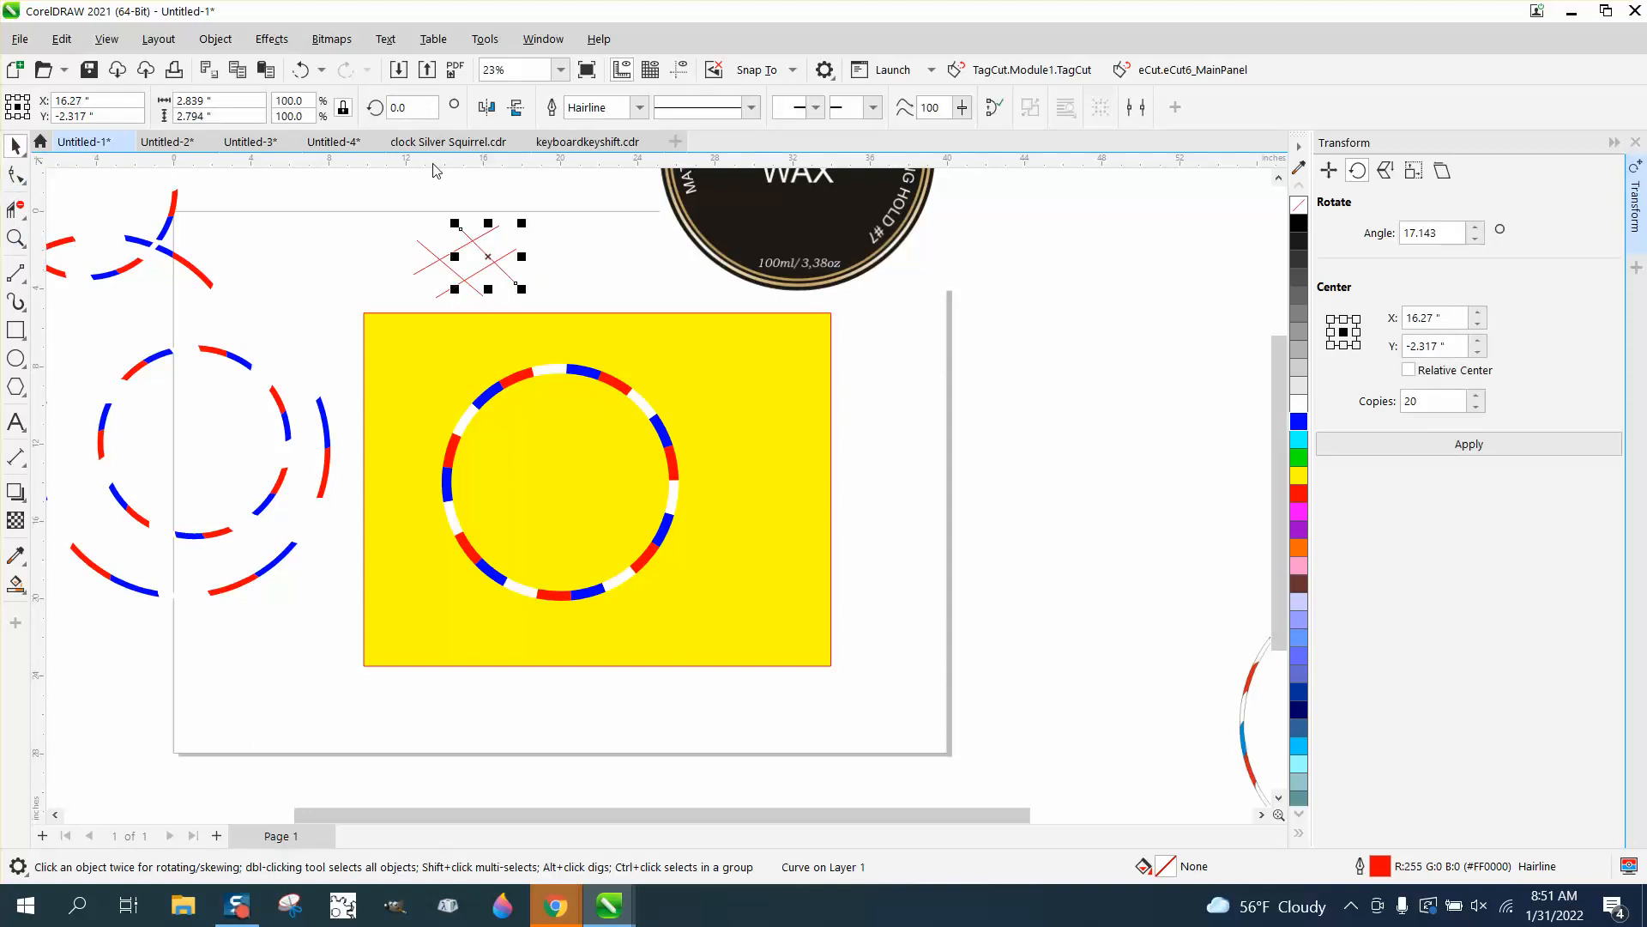
{"action": "left_click_drag", "start_coordinate": [359, 178], "coordinate": [565, 302]}
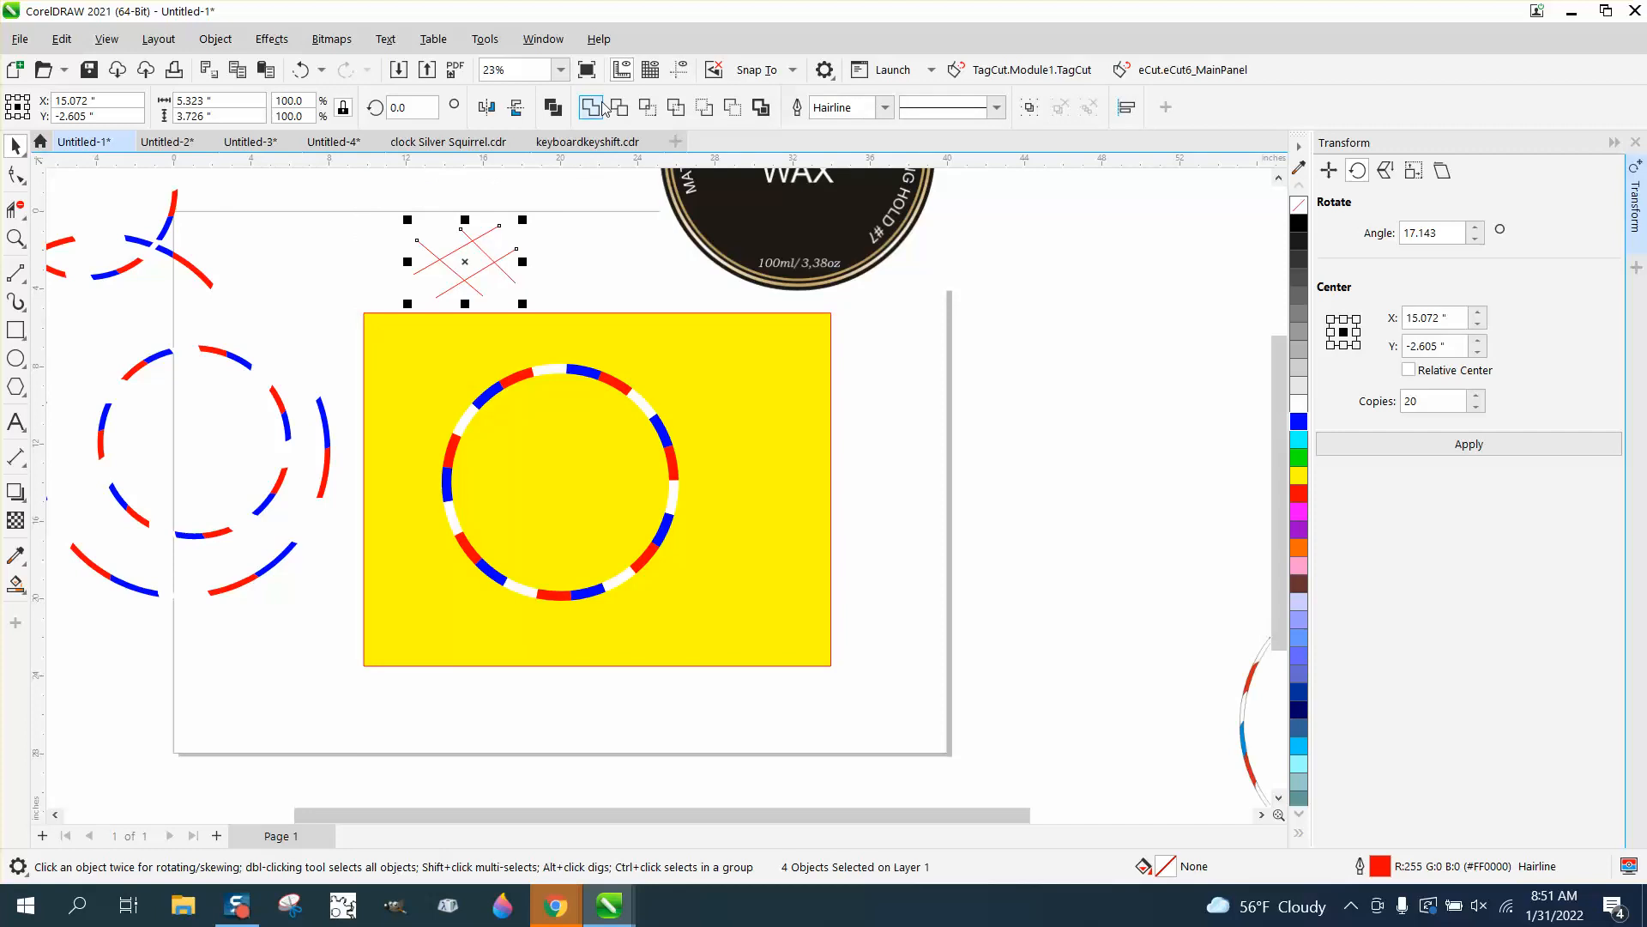
{"action": "left_click", "coordinate": [15, 209]}
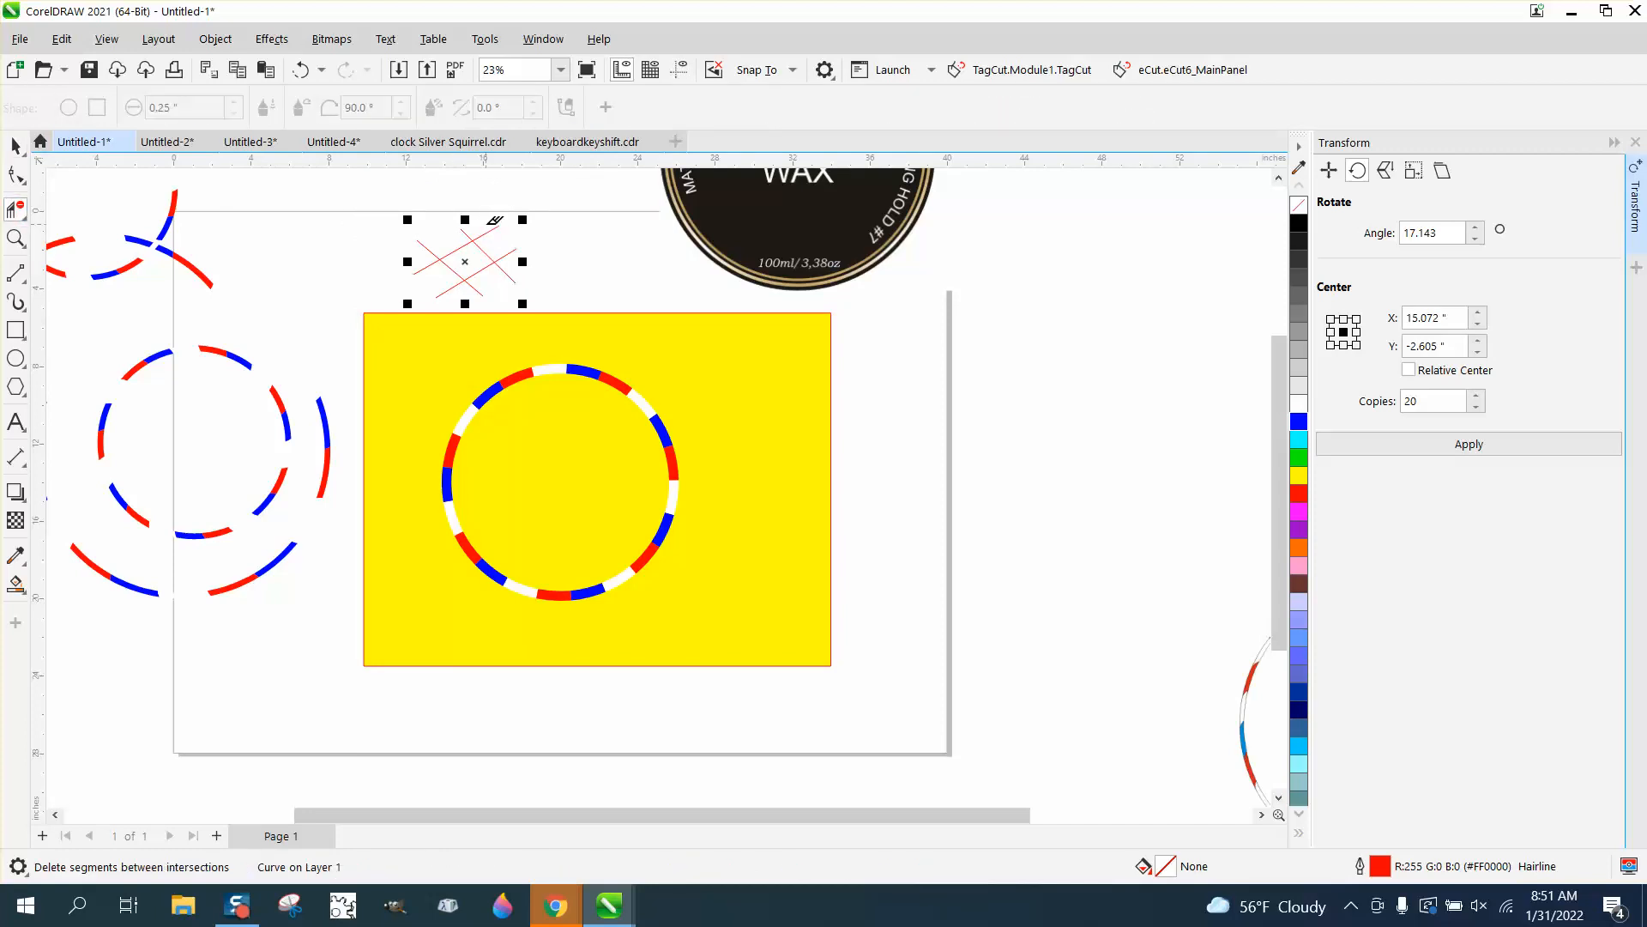
{"action": "left_click", "coordinate": [508, 254]}
{"action": "left_click", "coordinate": [506, 273]}
{"action": "left_click", "coordinate": [454, 285]}
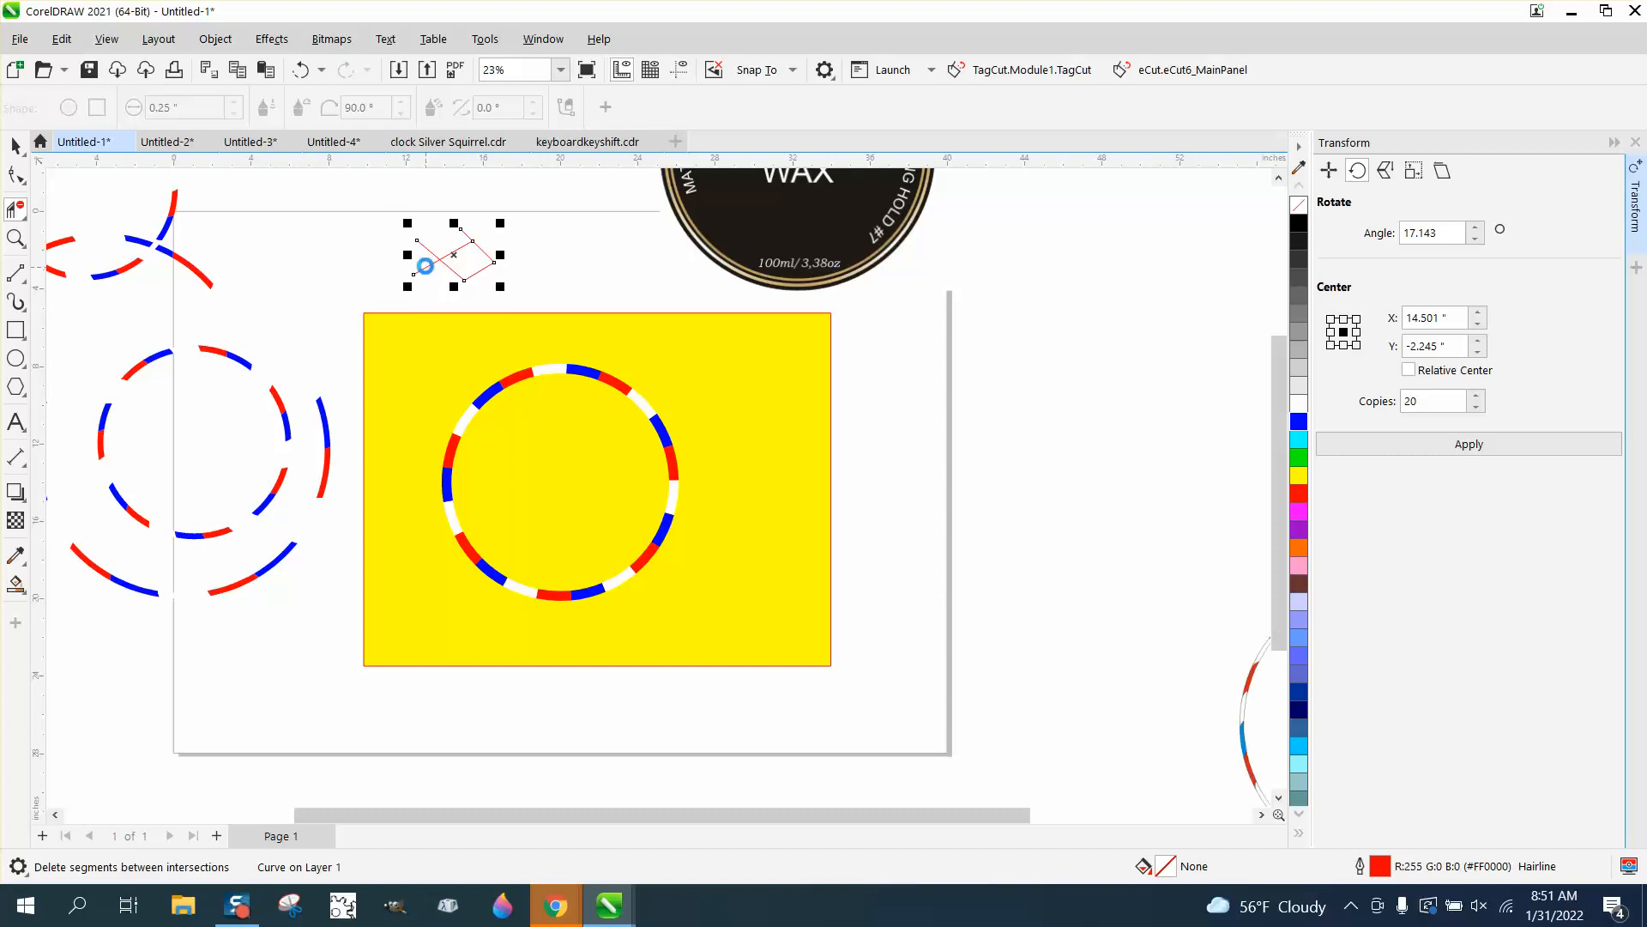
{"action": "left_click", "coordinate": [425, 266]}
{"action": "left_click", "coordinate": [430, 246]}
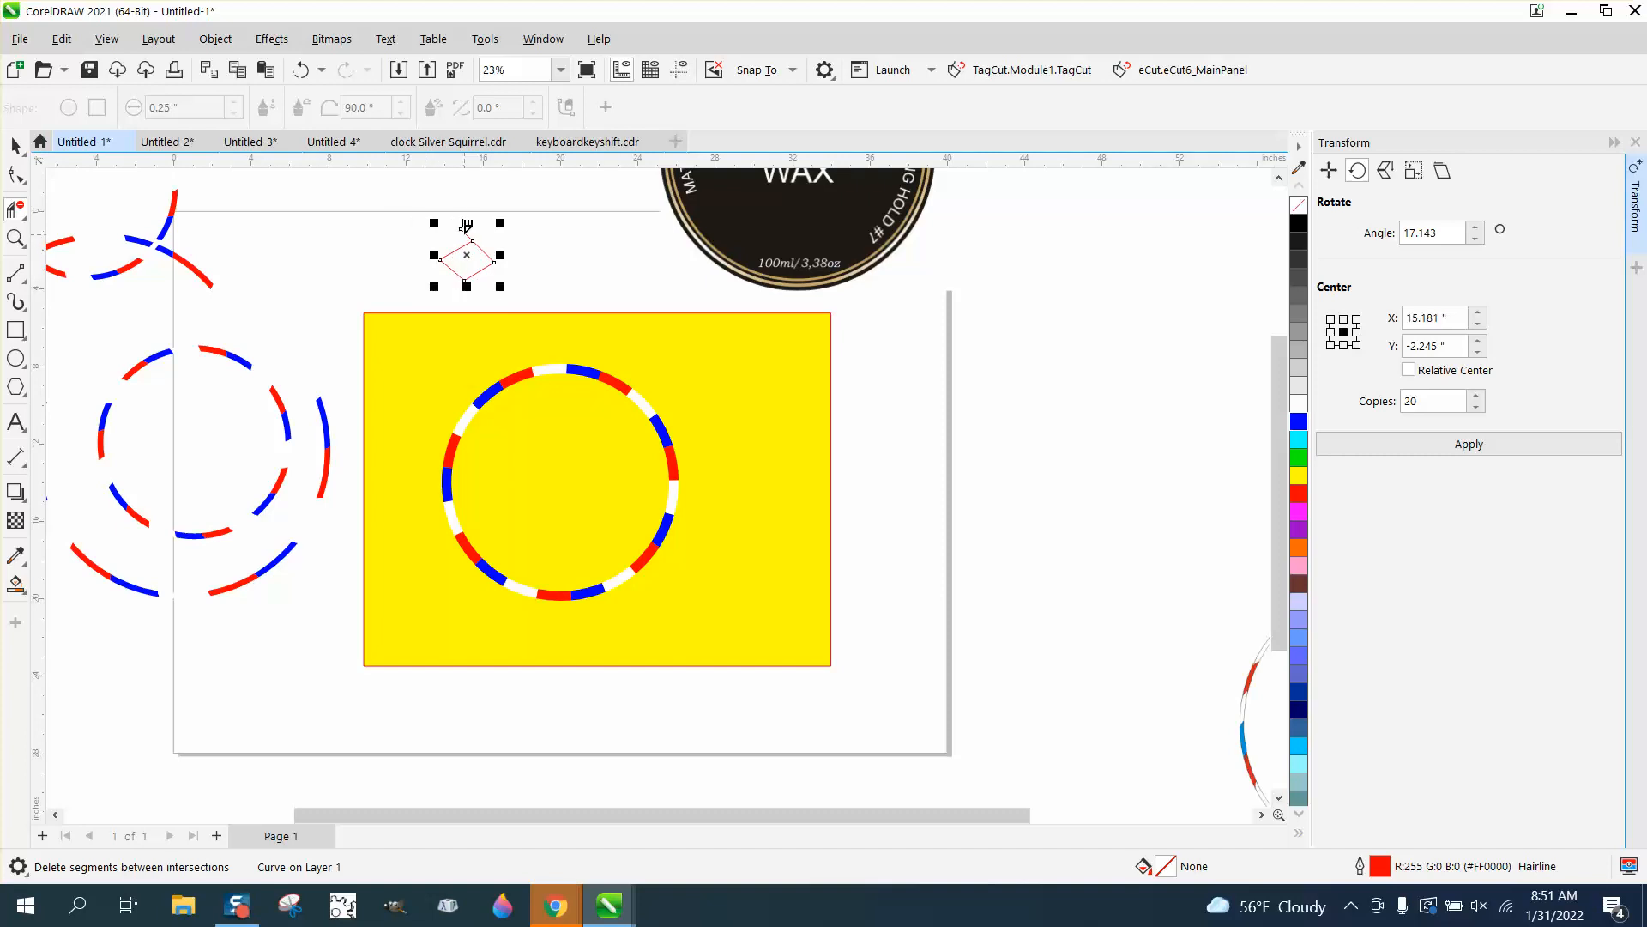
{"action": "left_click", "coordinate": [466, 226]}
Fill the trimmed diamond above the yellow rectangle with blue
{"action": "left_click", "coordinate": [16, 145]}
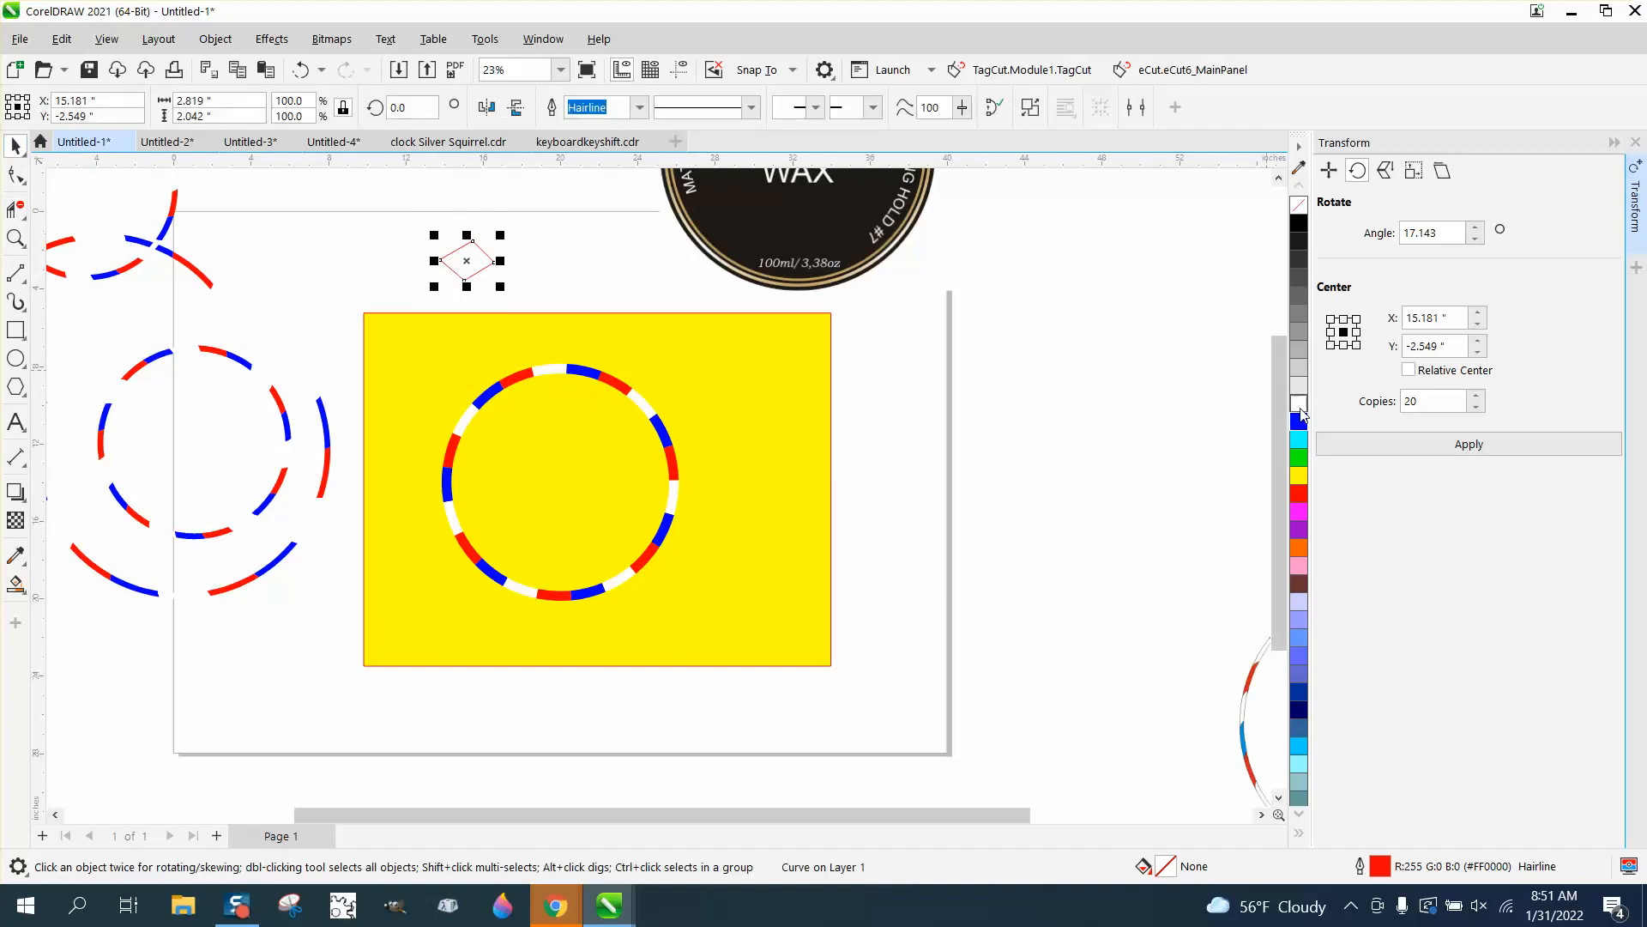
{"action": "left_click", "coordinate": [1303, 423]}
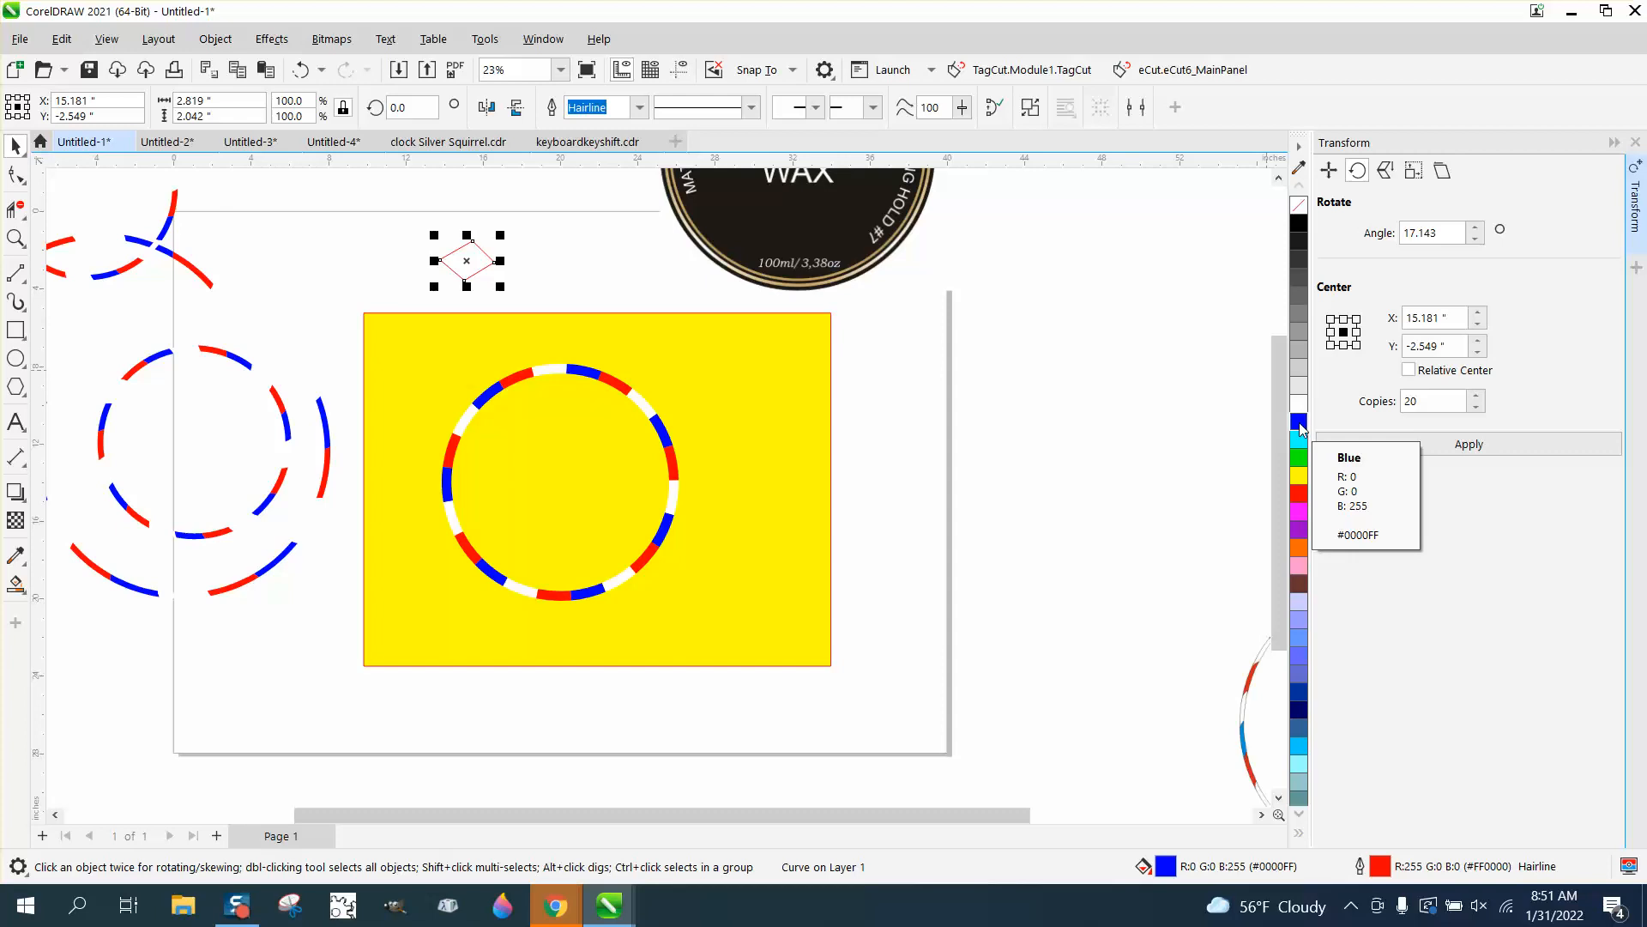
Draw a rectangle about 8.9 by 3.8 inches beside the diamond, above the yellow rectangle, and fill it with blue
{"action": "double_click", "coordinate": [1302, 426]}
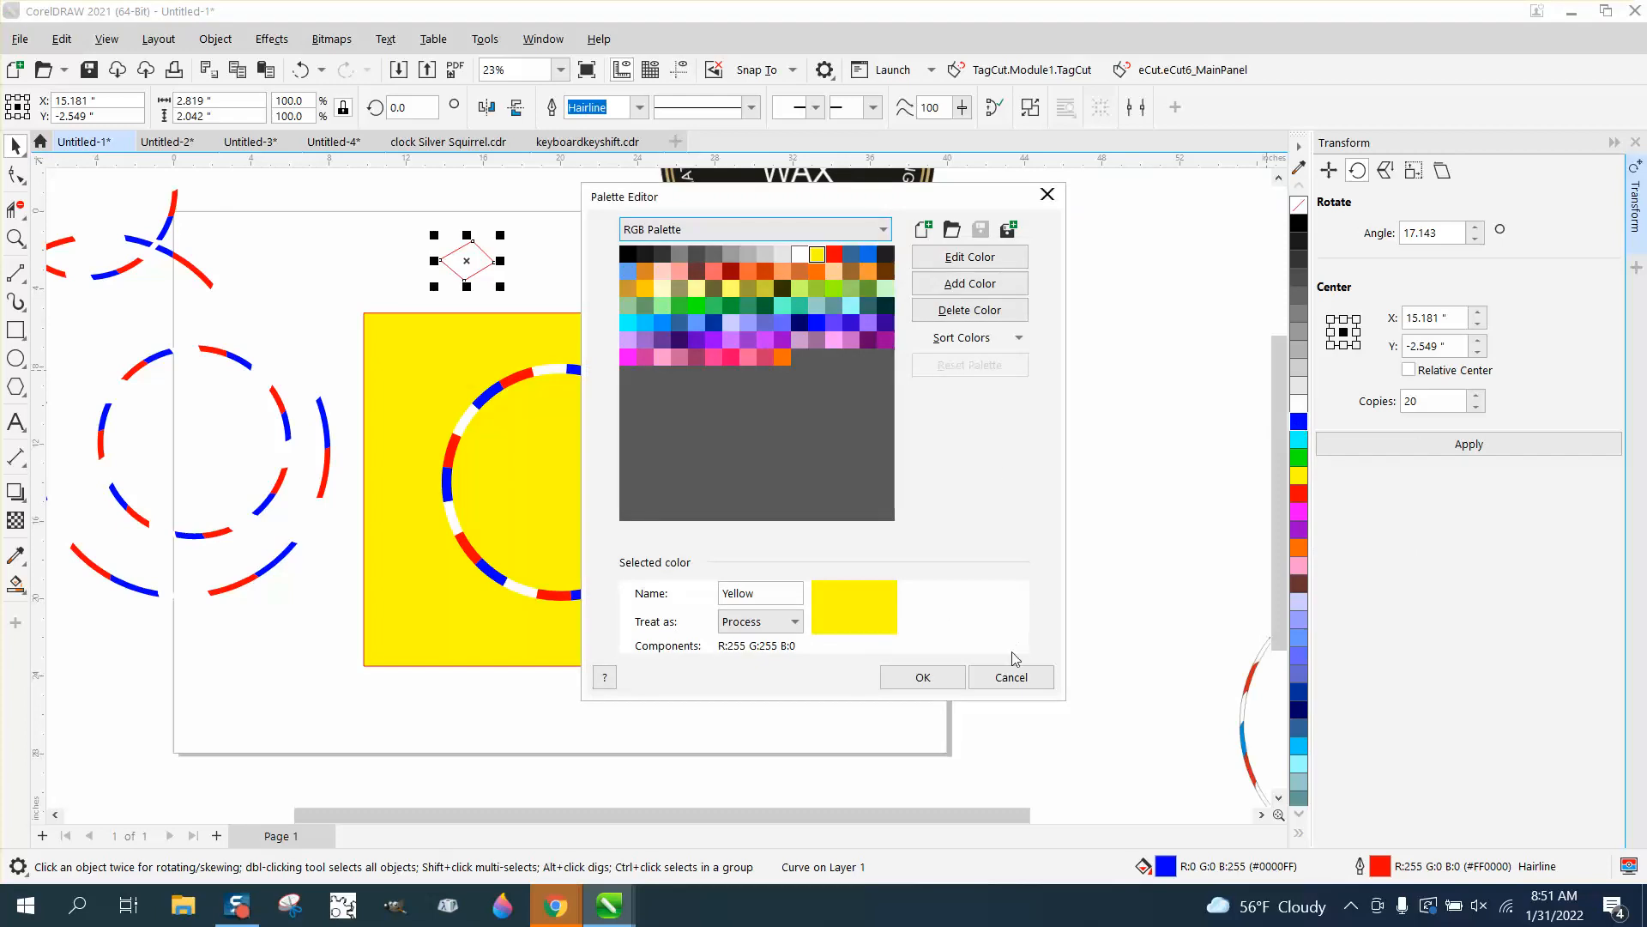
{"action": "left_click", "coordinate": [1015, 678]}
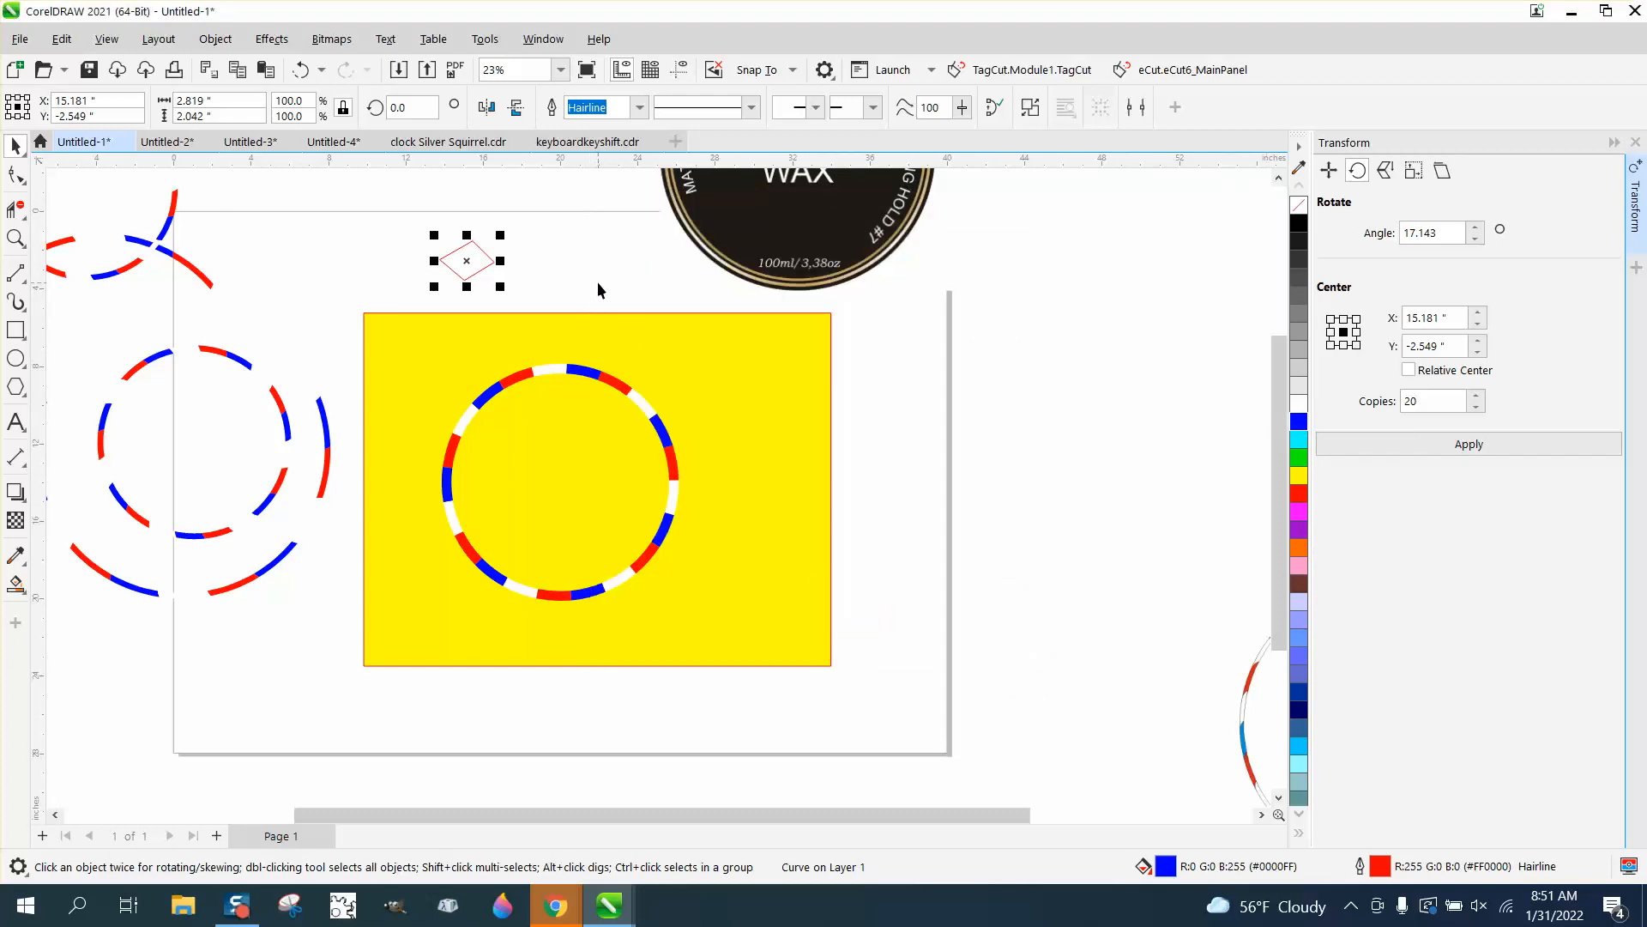
{"action": "left_click", "coordinate": [15, 330]}
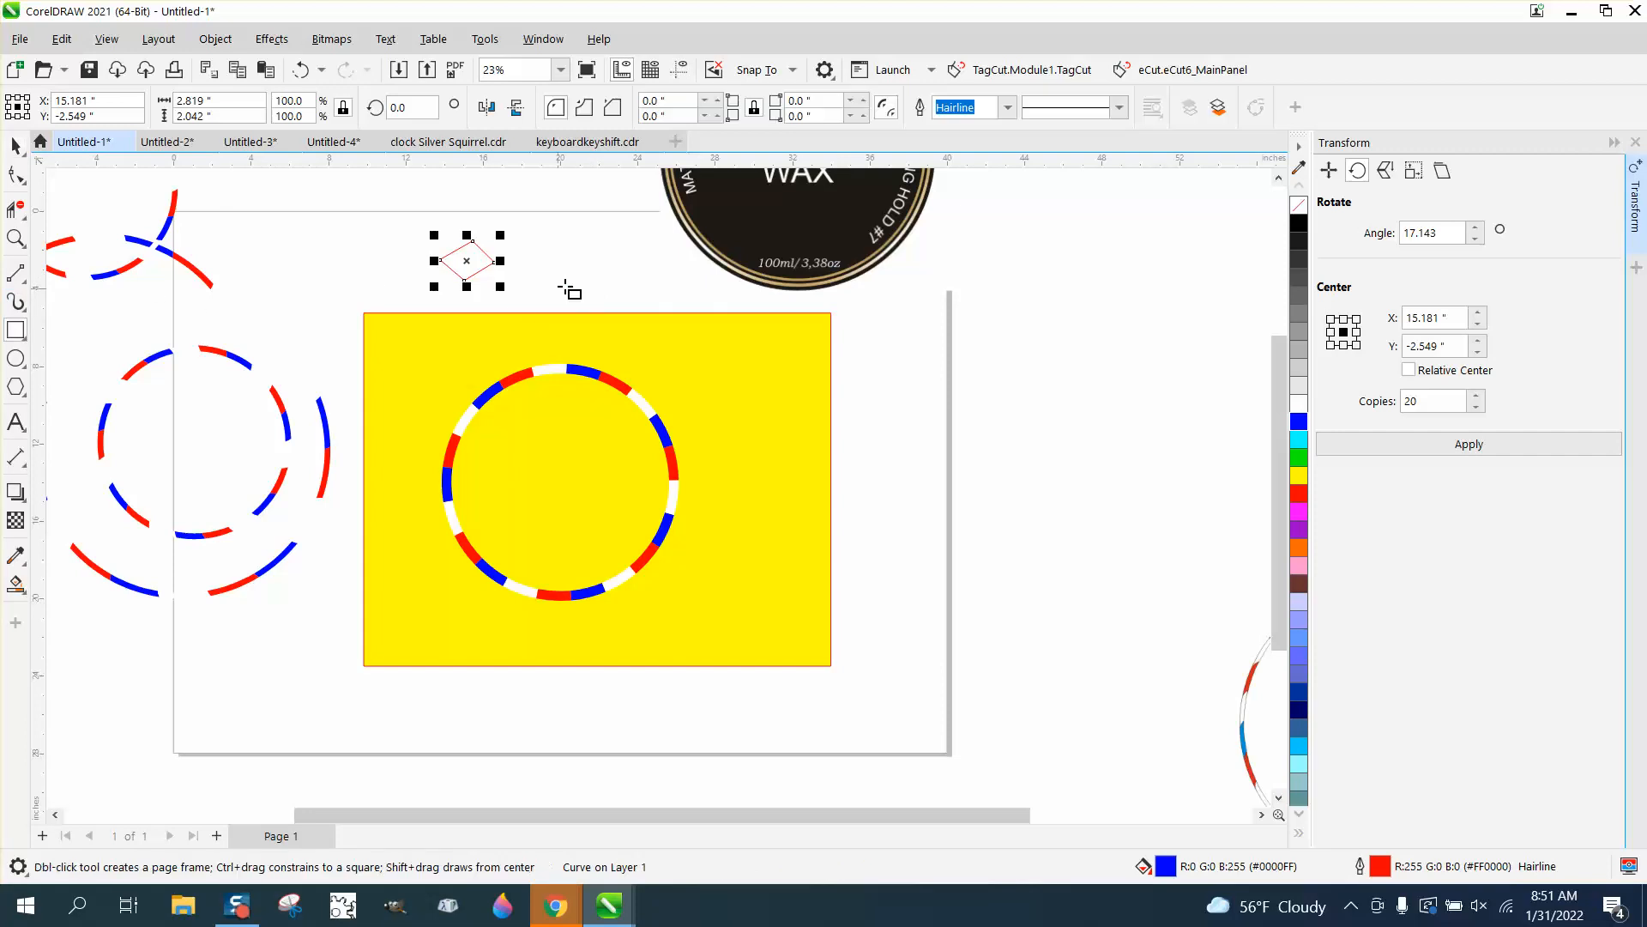
{"action": "left_click_drag", "start_coordinate": [531, 227], "coordinate": [704, 302]}
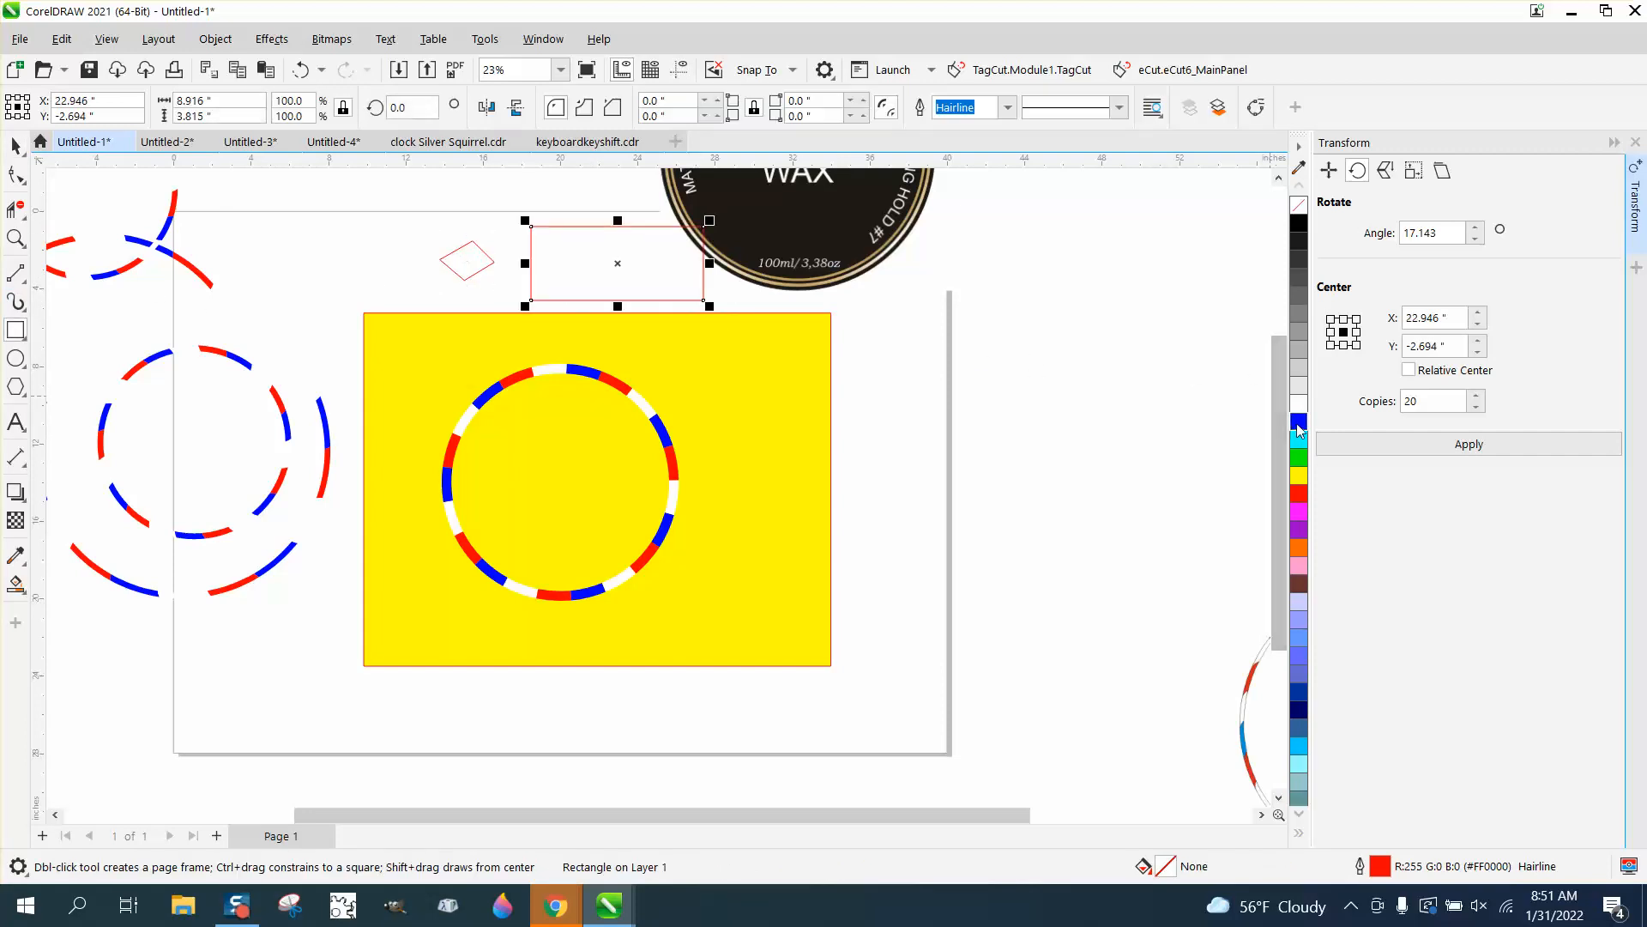
{"action": "left_click", "coordinate": [1299, 421]}
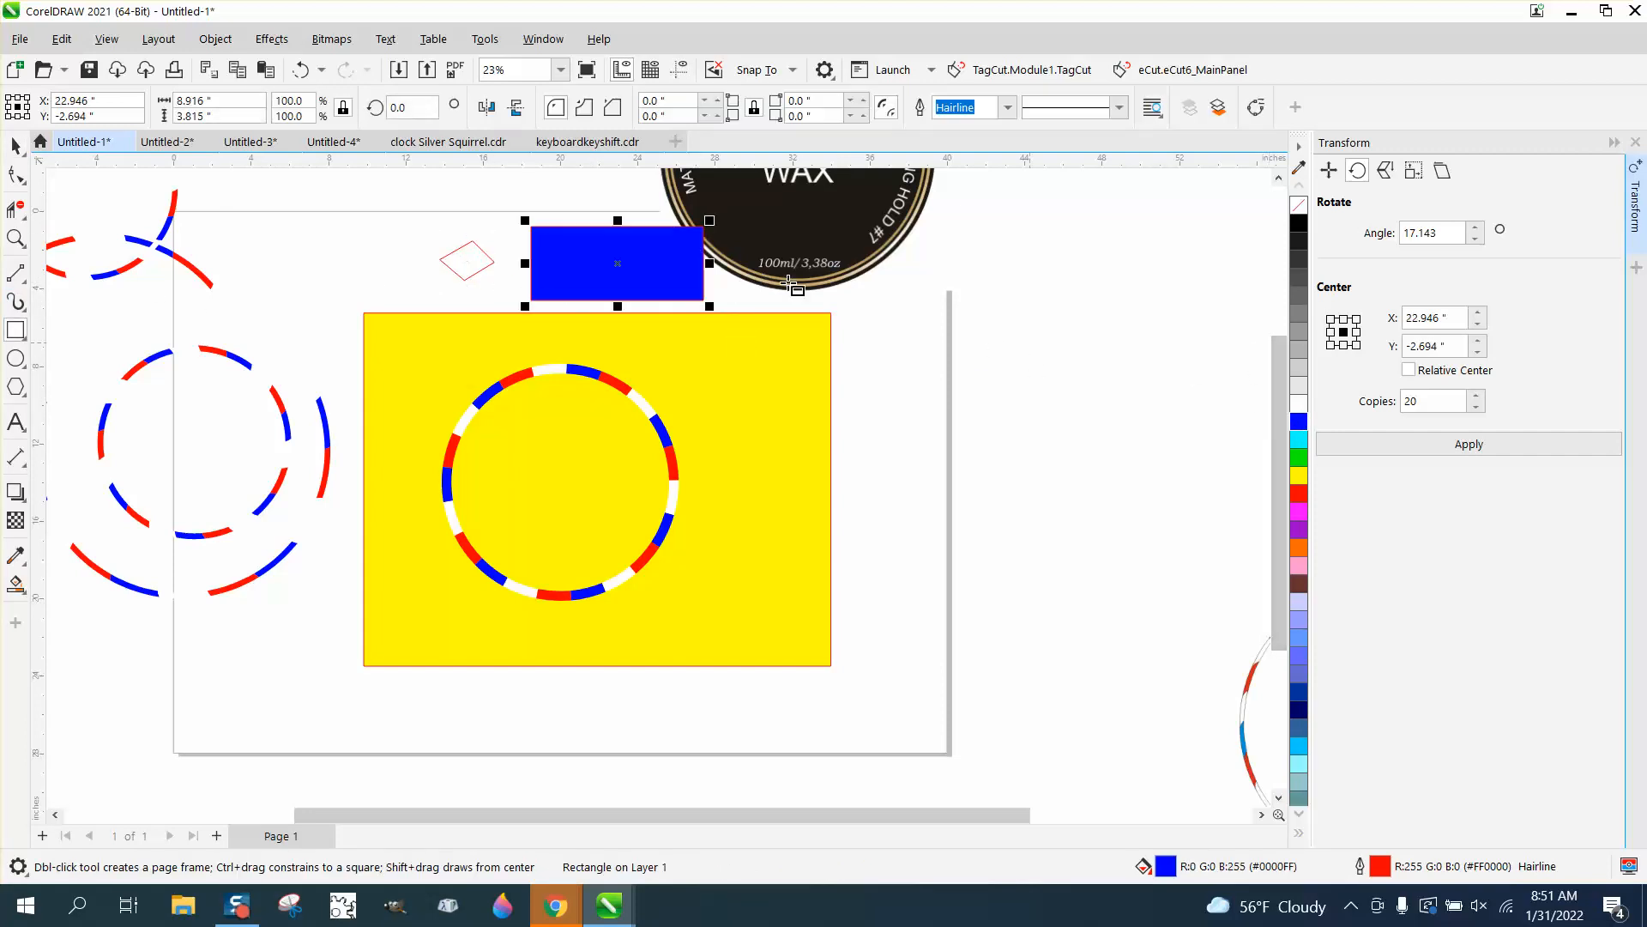
{"action": "key", "text": "space"}
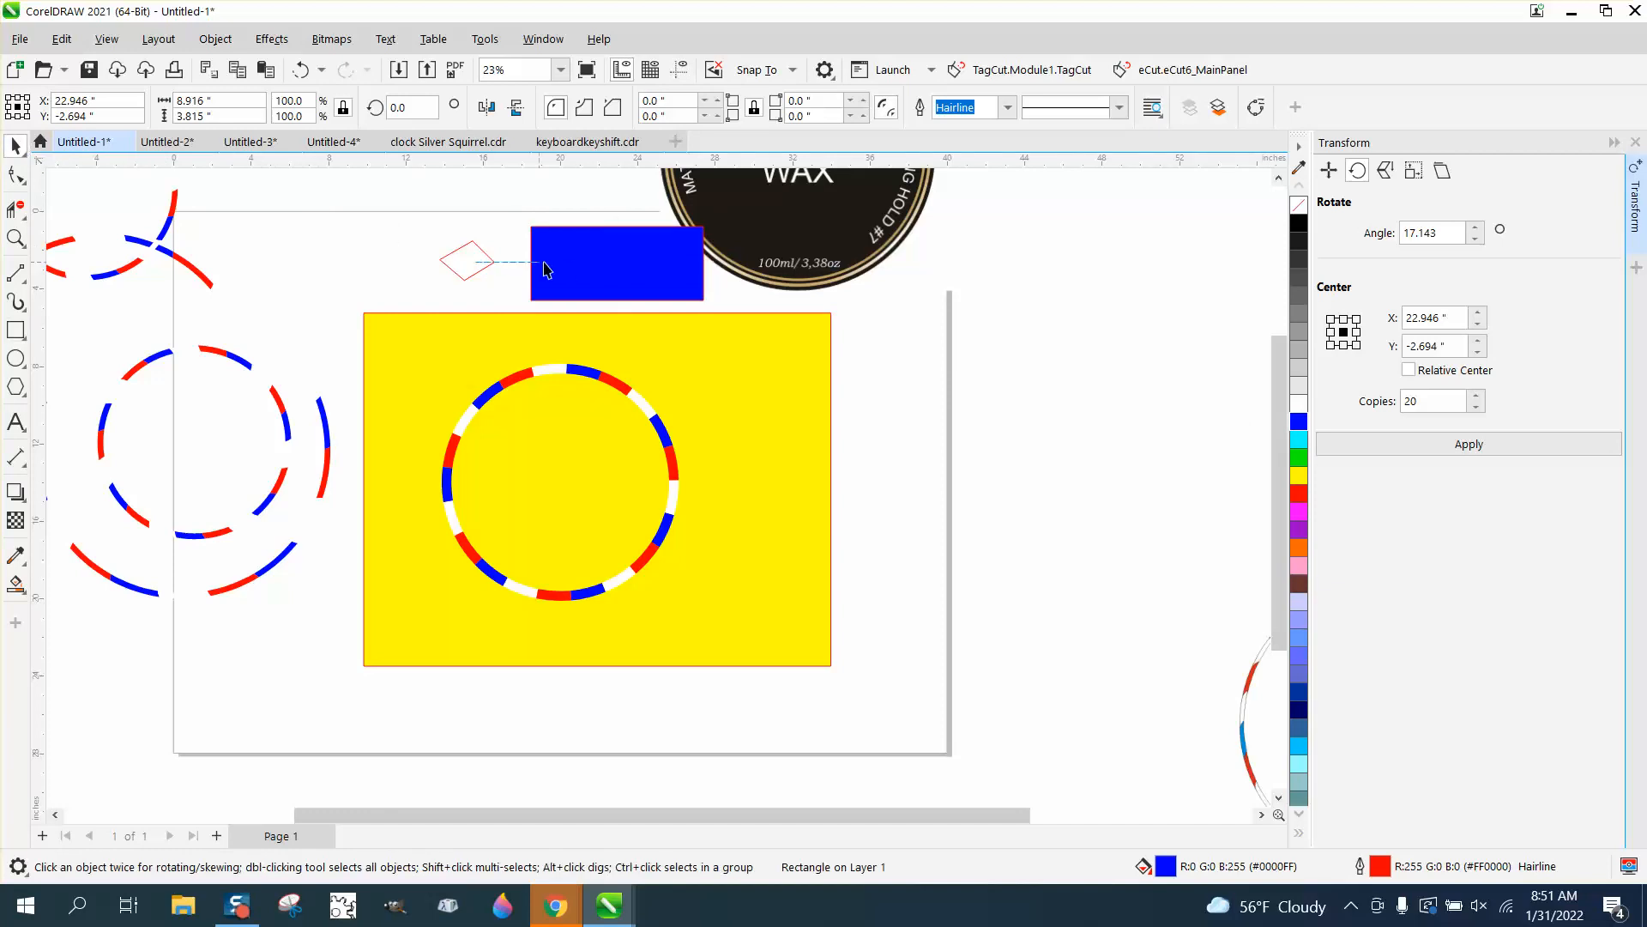
Move the diamond onto the blue rectangle and try to Trim the two overlapping shapes
{"action": "left_click", "coordinate": [468, 259]}
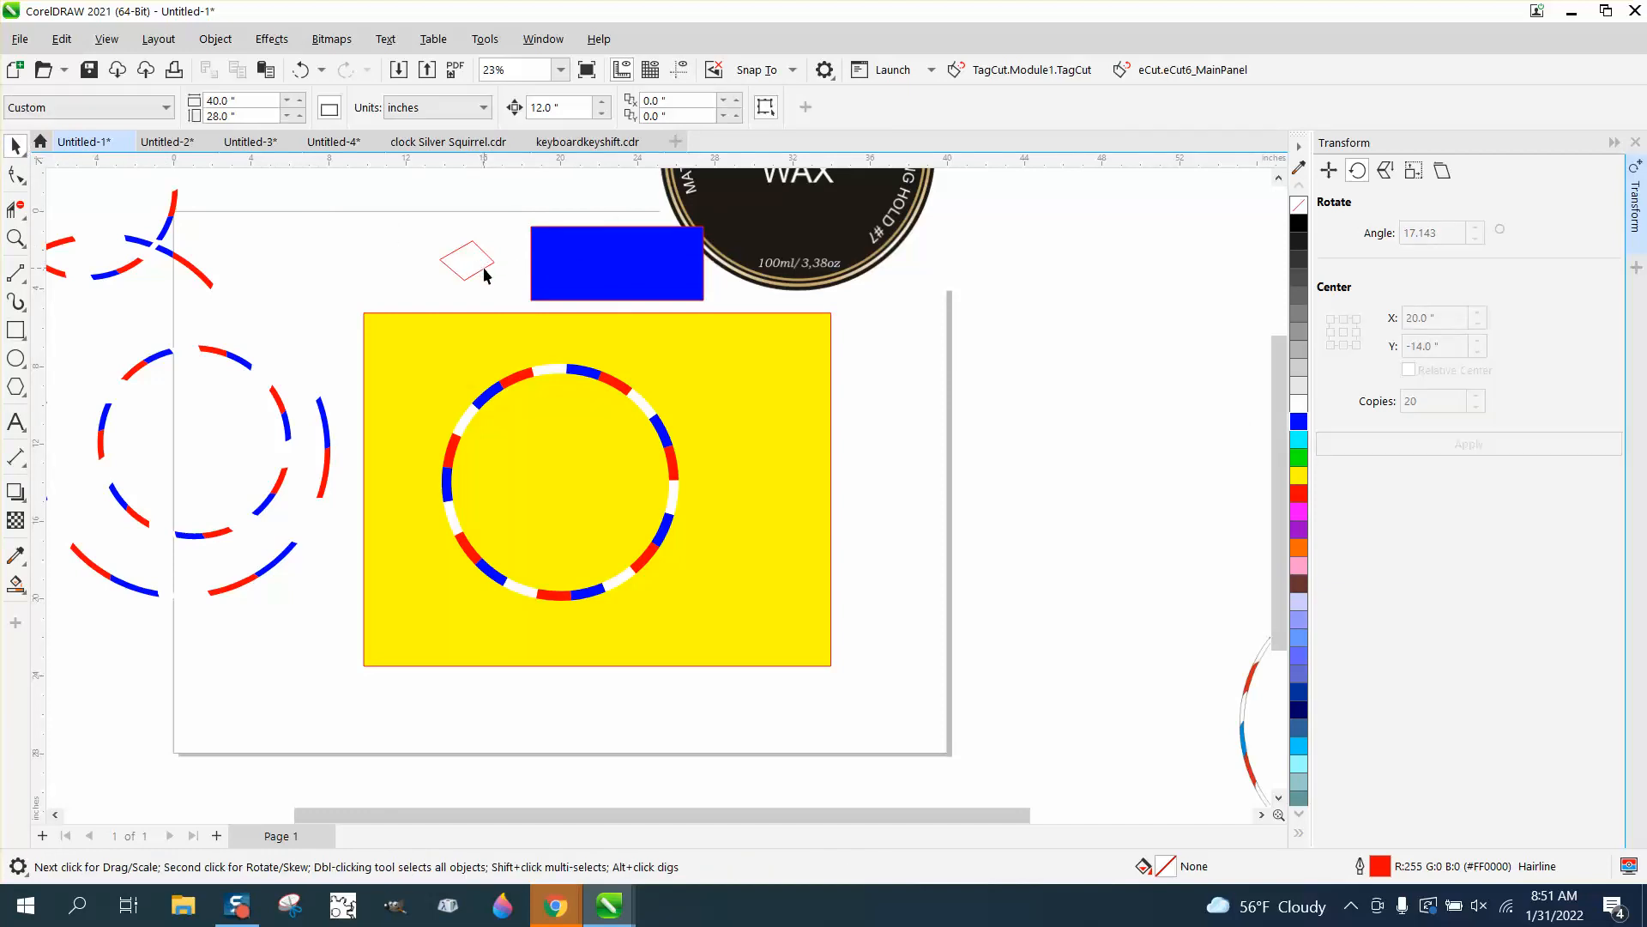
{"action": "left_click", "coordinate": [484, 269]}
{"action": "left_click_drag", "start_coordinate": [467, 261], "coordinate": [576, 262]}
{"action": "left_click_drag", "start_coordinate": [496, 208], "coordinate": [740, 322]}
{"action": "left_click", "coordinate": [619, 110]}
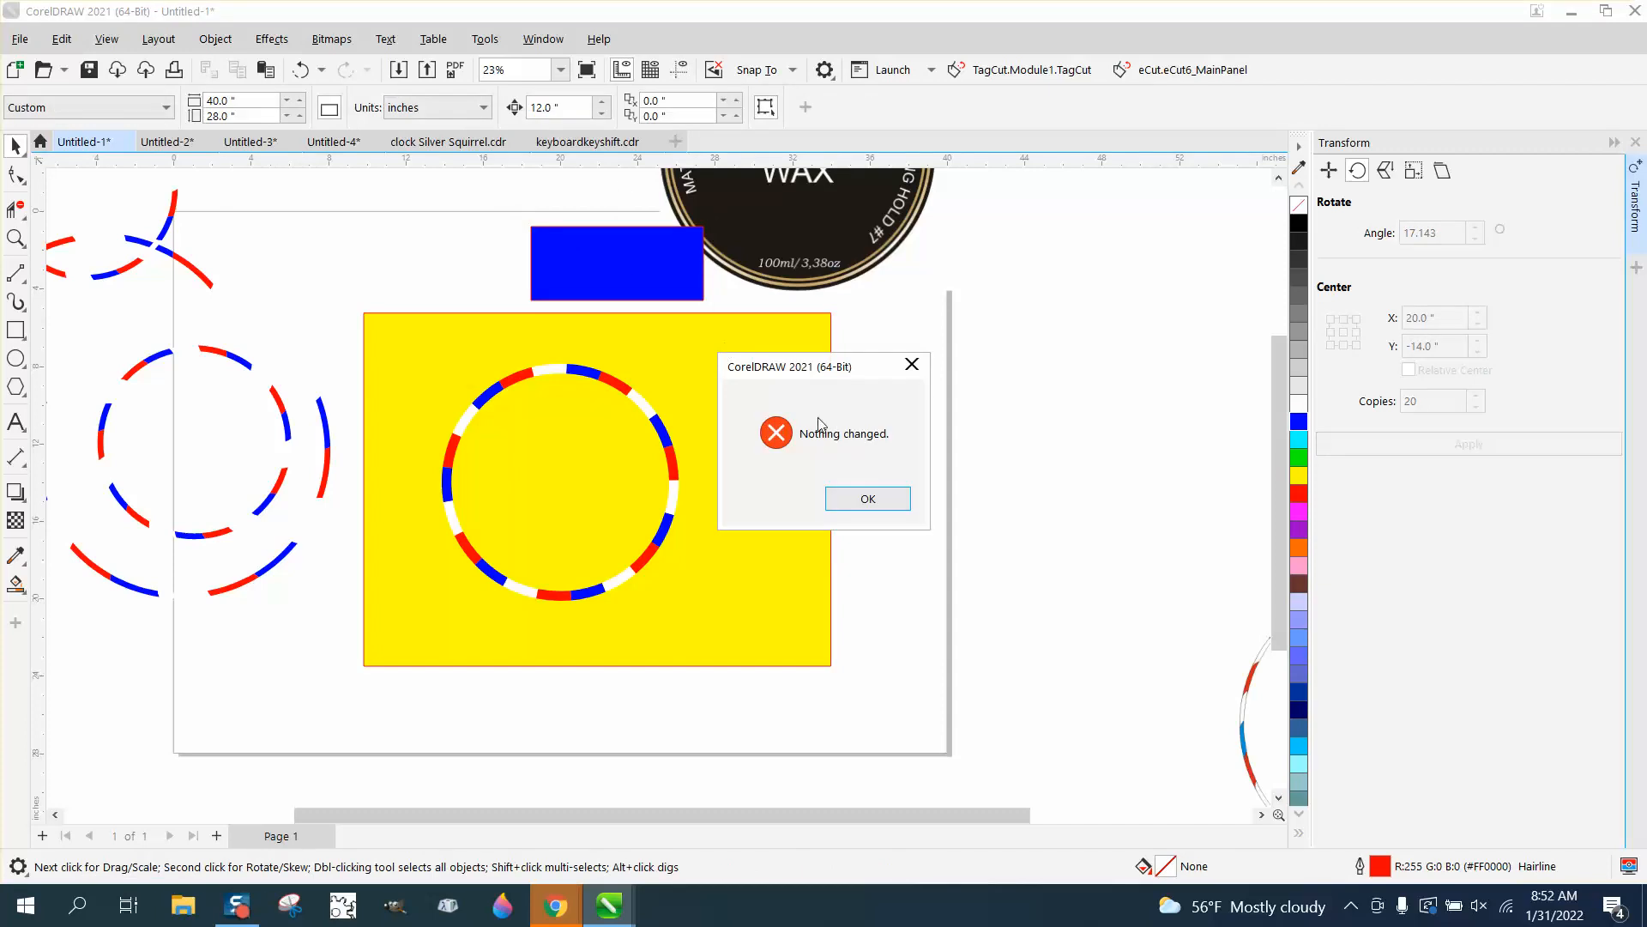
{"action": "left_click", "coordinate": [884, 506]}
Try to Intersect the blue rectangle with the diamond, and move the rectangle off to the diamond's left
{"action": "left_click_drag", "start_coordinate": [753, 310], "coordinate": [755, 308]}
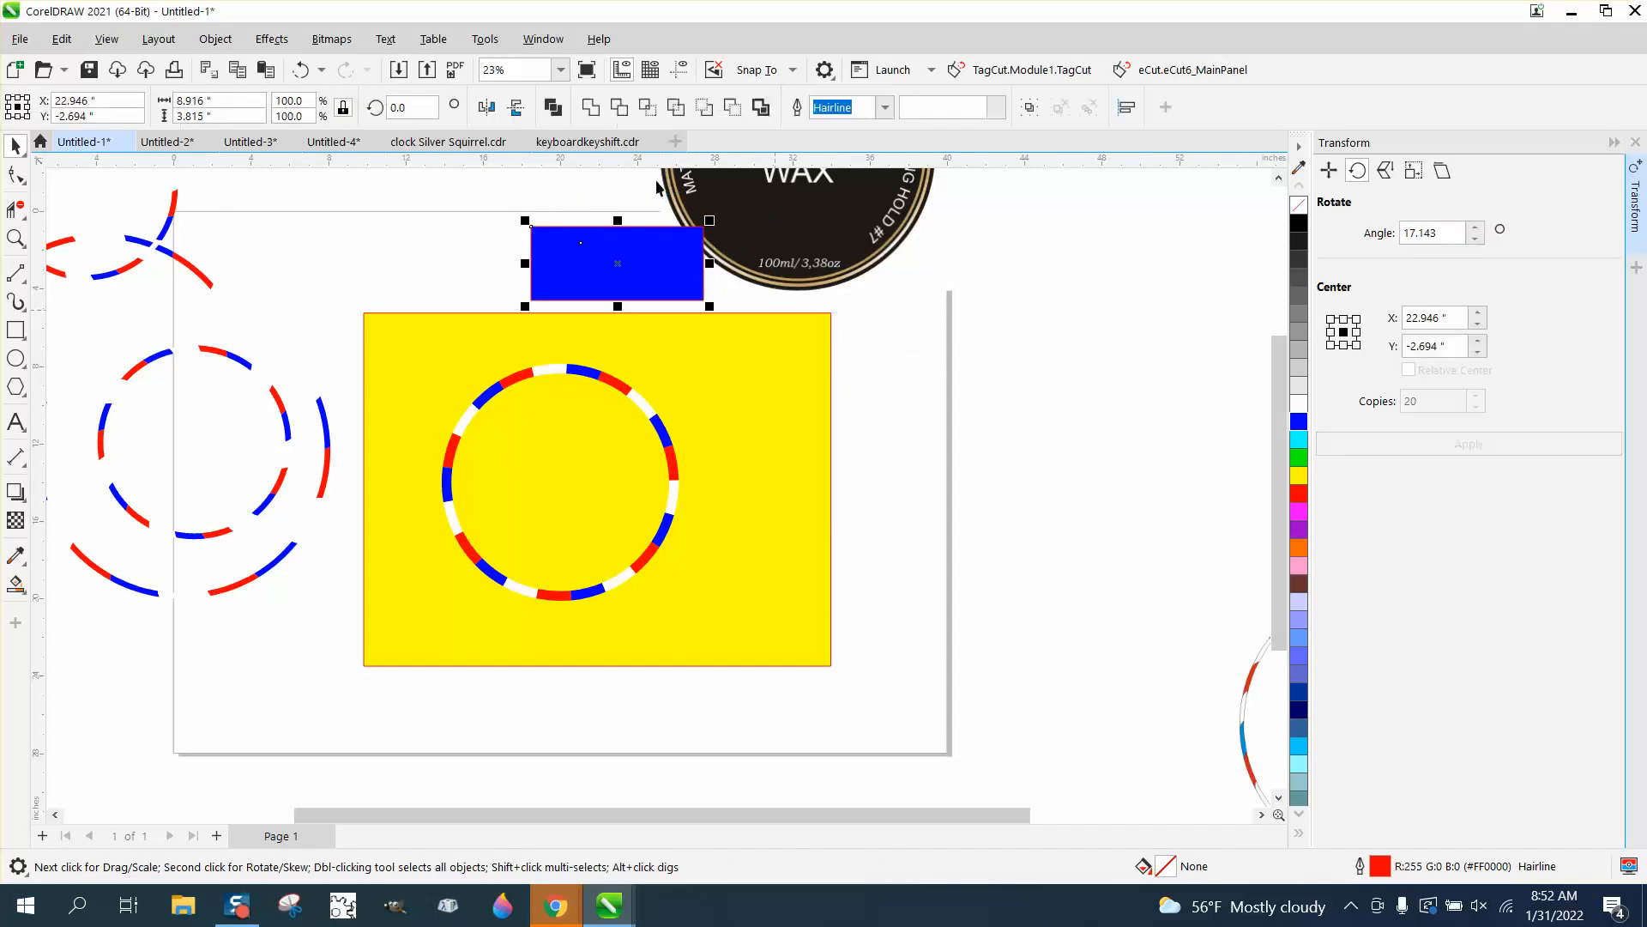
{"action": "left_click", "coordinate": [648, 109]}
{"action": "left_click_drag", "start_coordinate": [573, 256], "coordinate": [422, 260]}
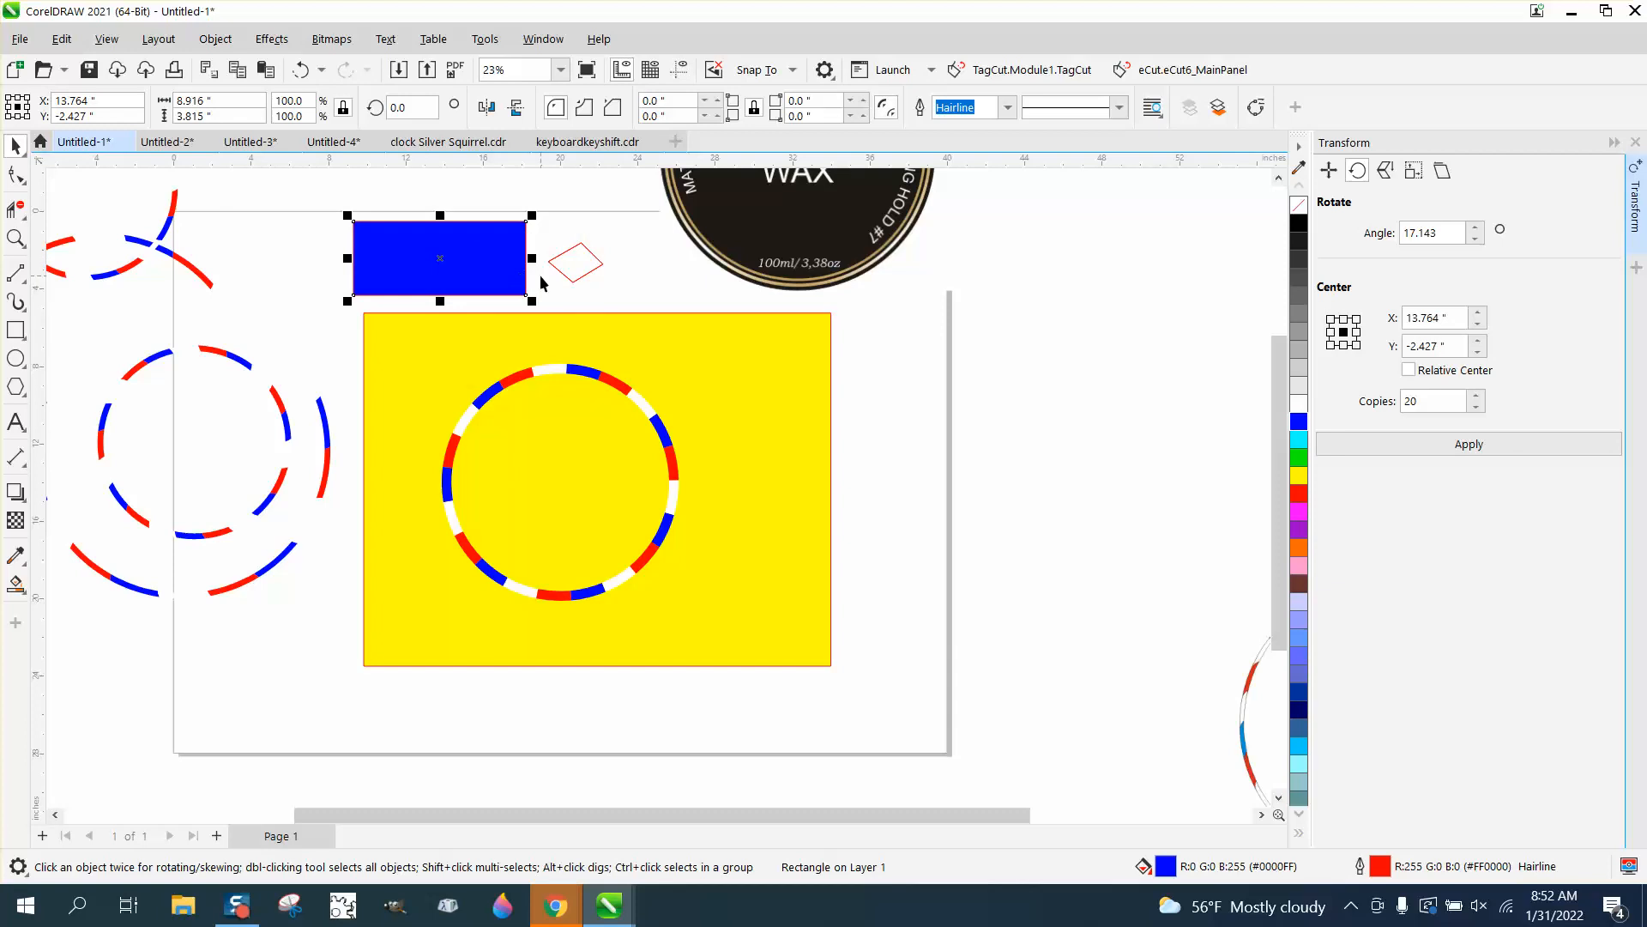
Examine the joints between the white, blue and red segments along the top of the ring
{"action": "left_click", "coordinate": [16, 239]}
{"action": "left_click_drag", "start_coordinate": [398, 320], "coordinate": [768, 658]}
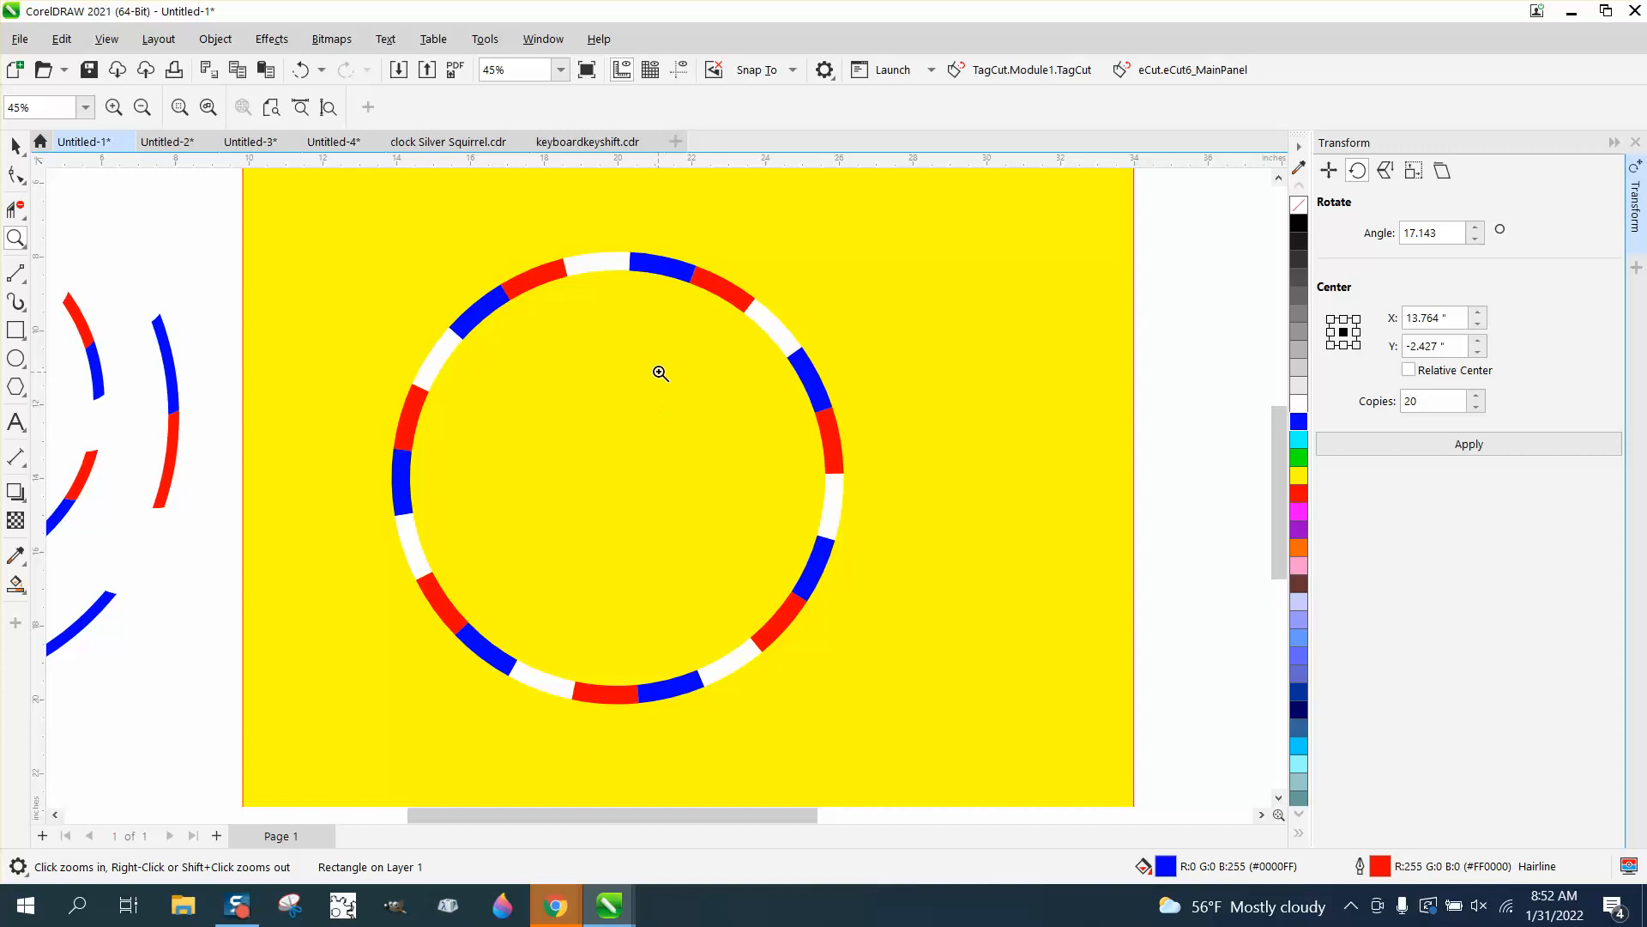
{"action": "left_click_drag", "start_coordinate": [675, 297], "coordinate": [674, 297]}
{"action": "scroll", "coordinate": [662, 309], "scroll_direction": "down", "scroll_amount": 4}
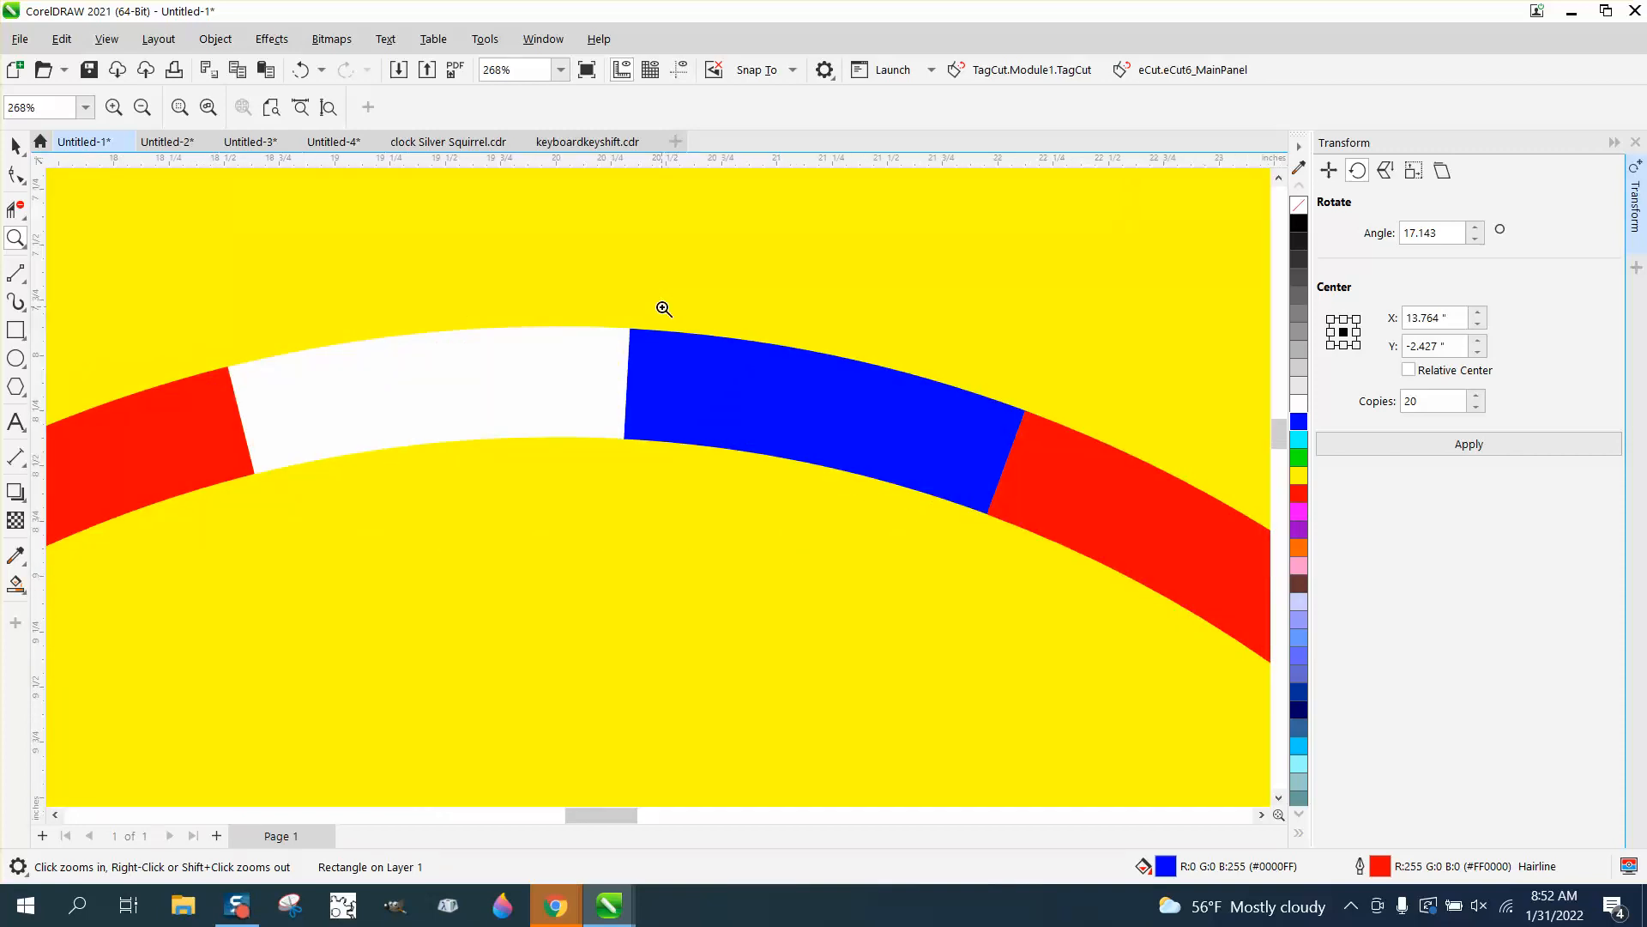